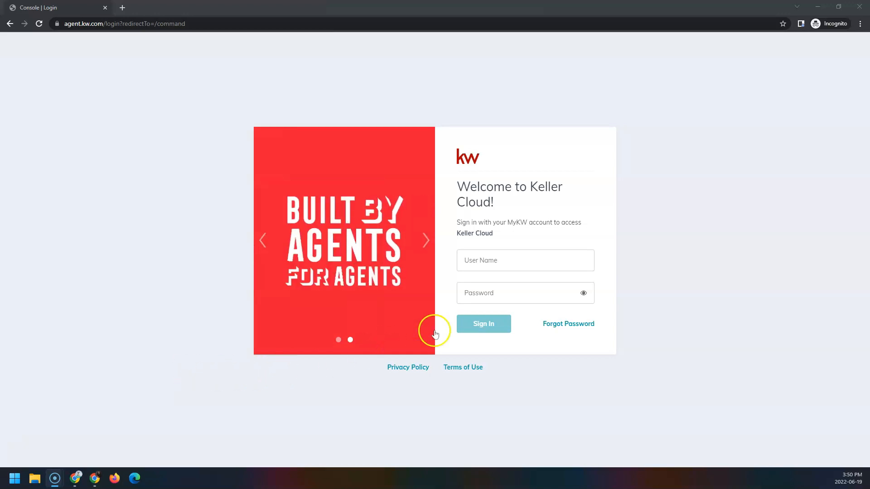
- Sign in to Keller Cloud with the agent's username and password
{"action": "left_click", "coordinate": [555, 263]}
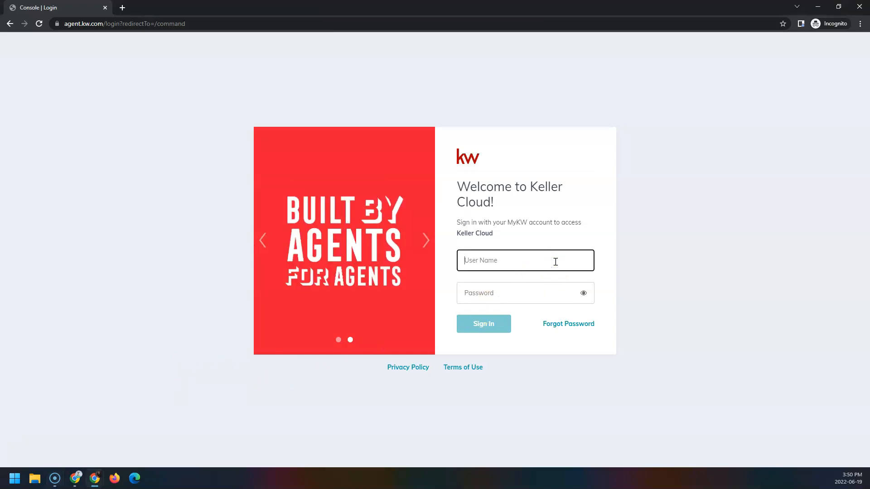
{"action": "key", "text": "Tab"}
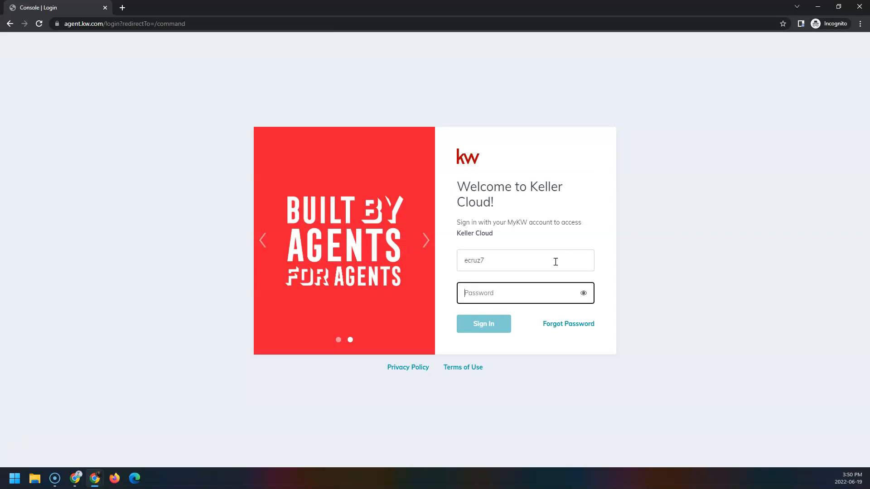
{"action": "type", "text": "**********"}
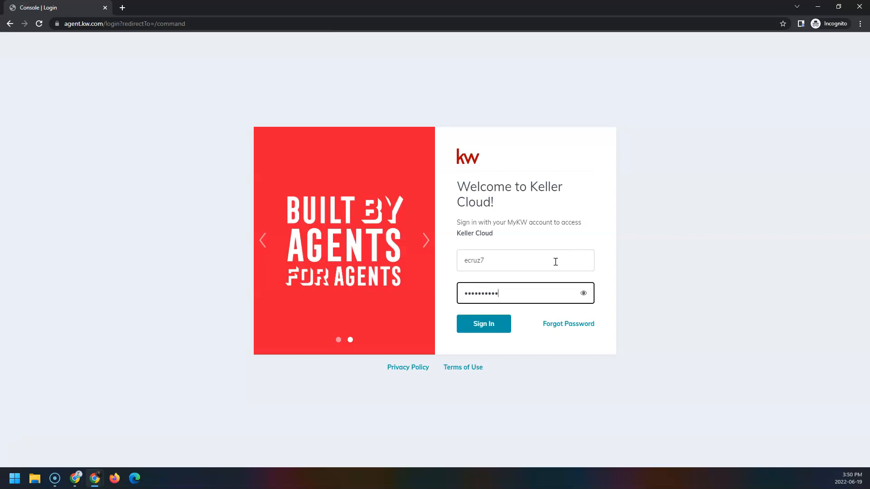
{"action": "left_click", "coordinate": [499, 327]}
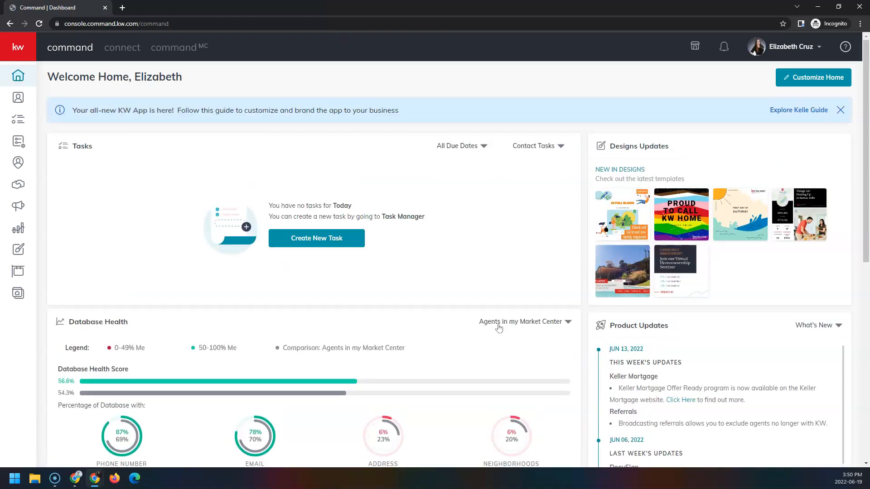
- Go to the Consumer agent site pages
{"action": "left_click", "coordinate": [495, 329]}
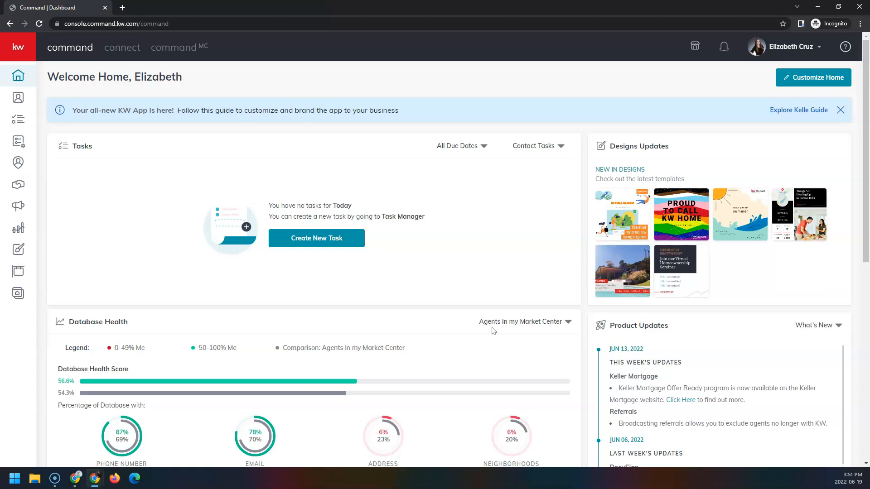
{"action": "left_click", "coordinate": [26, 294]}
{"action": "left_click", "coordinate": [25, 298]}
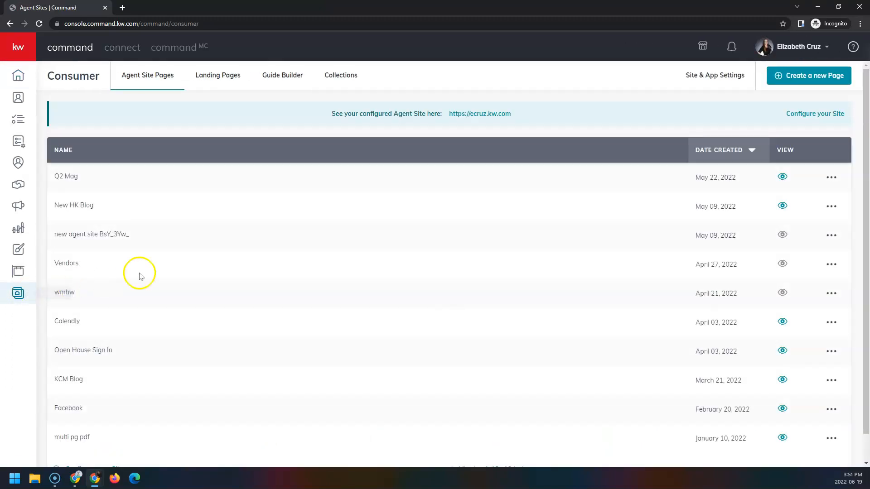
- Create a new page using the As A Landing Page option
{"action": "left_click", "coordinate": [812, 84]}
{"action": "left_click", "coordinate": [768, 104]}
{"action": "left_click", "coordinate": [473, 271]}
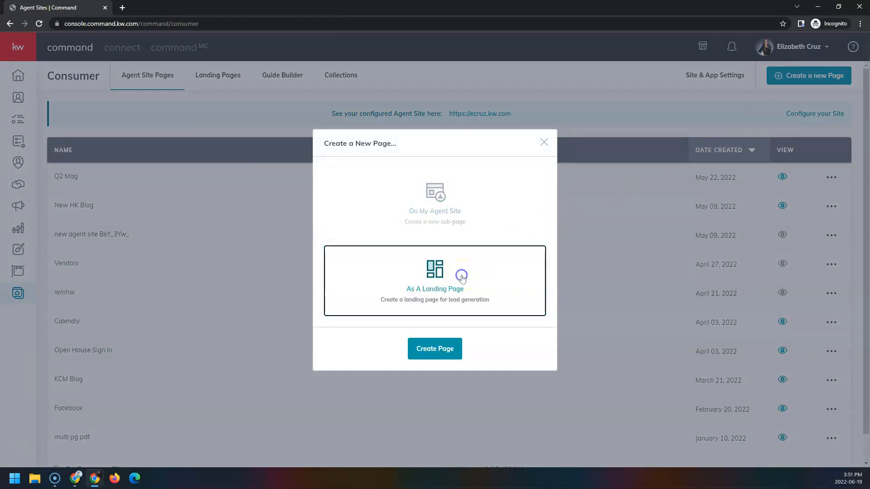
{"action": "left_click", "coordinate": [490, 275]}
{"action": "left_click", "coordinate": [429, 351]}
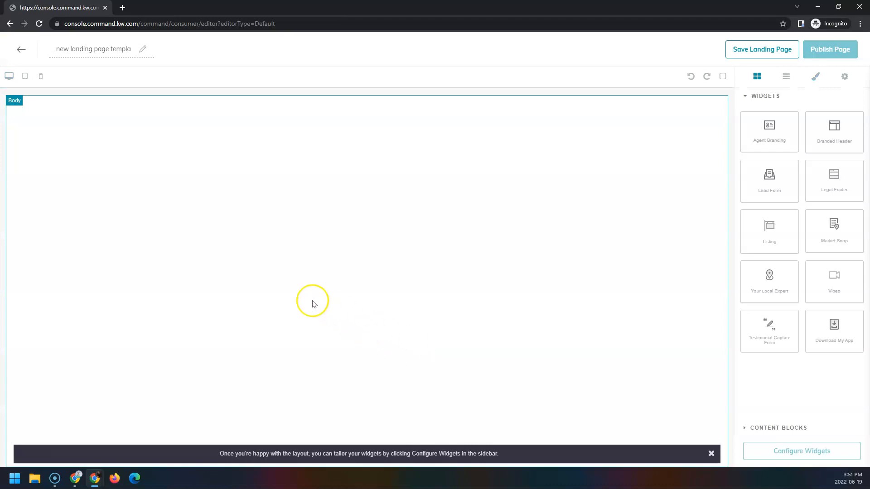
- Retitle the page '123 Main' and add the Branded Header widget at the top
{"action": "triple_click", "coordinate": [93, 49]}
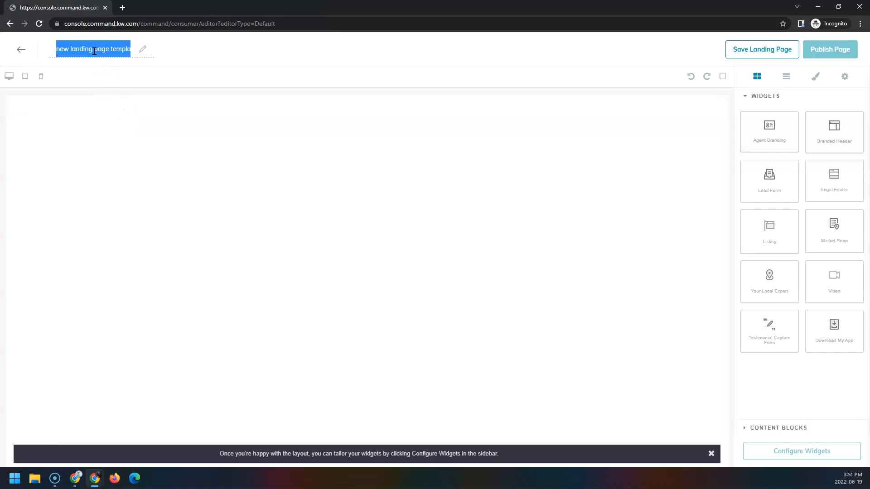
{"action": "type", "text": "123 Main St"}
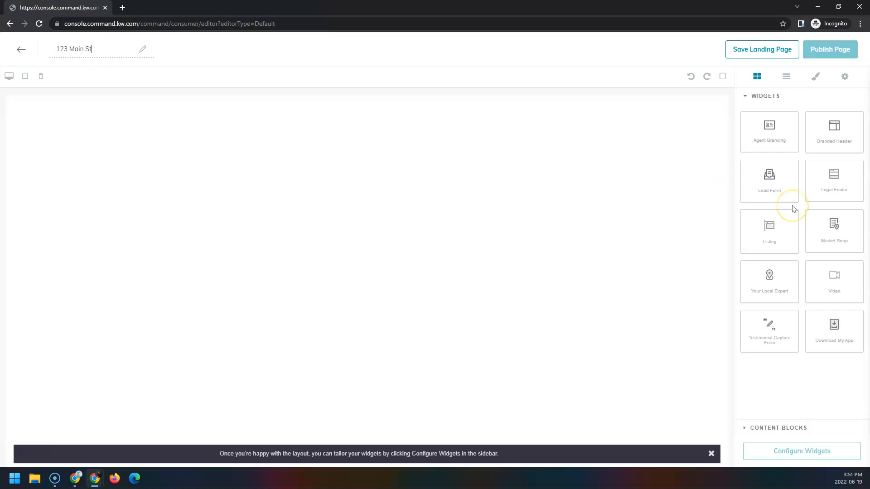
{"action": "left_click_drag", "start_coordinate": [814, 137], "coordinate": [661, 131]}
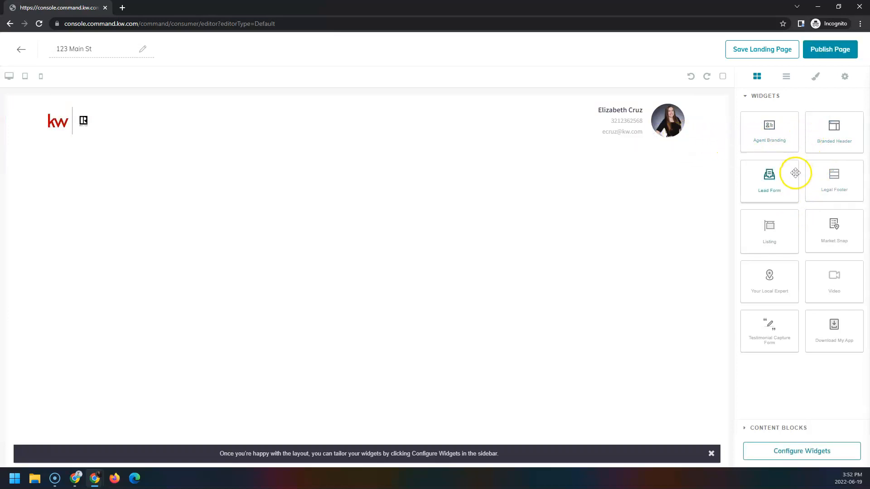
- Add Lead Form, Listing and Legal Footer widgets below the header, in that order
{"action": "left_click_drag", "start_coordinate": [793, 184], "coordinate": [668, 181]}
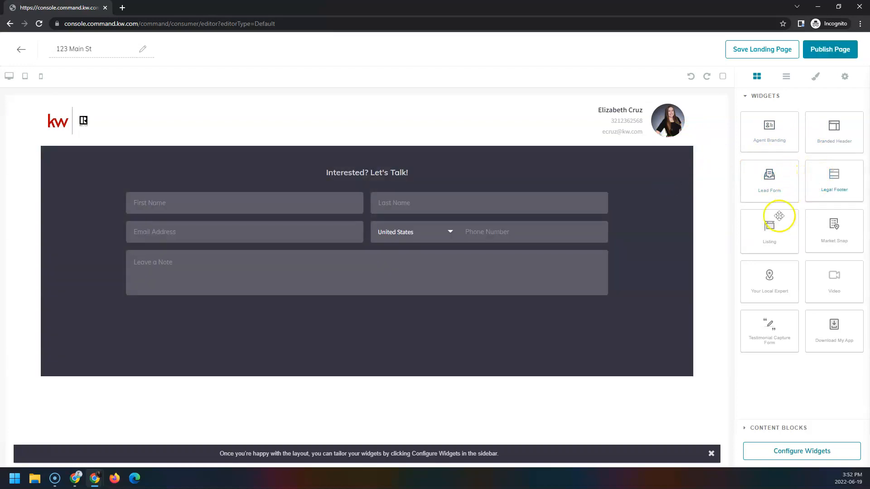
{"action": "left_click_drag", "start_coordinate": [749, 219], "coordinate": [627, 335]}
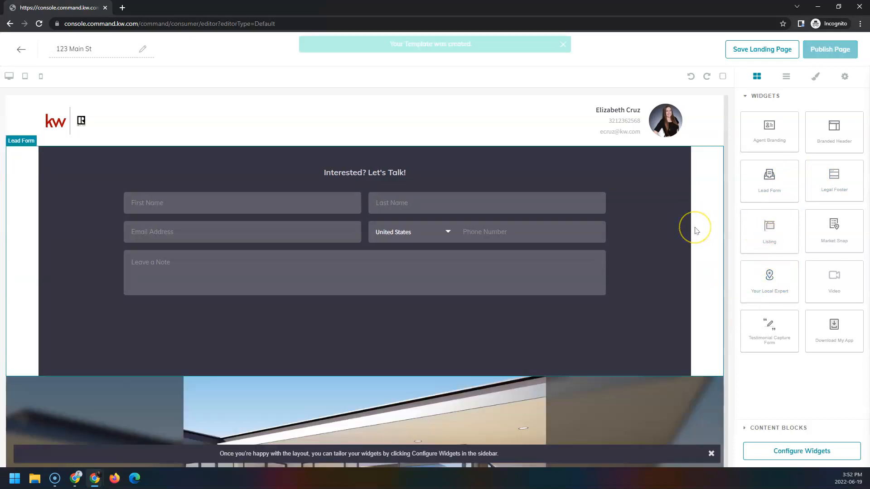
{"action": "scroll", "coordinate": [694, 227], "scroll_direction": "down", "scroll_amount": 4}
{"action": "scroll", "coordinate": [694, 228], "scroll_direction": "down", "scroll_amount": 14}
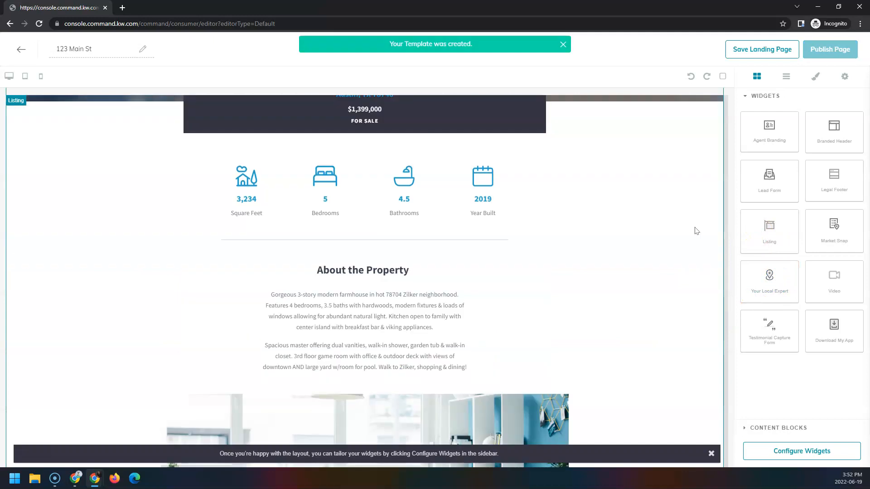
{"action": "scroll", "coordinate": [696, 231], "scroll_direction": "down", "scroll_amount": 6}
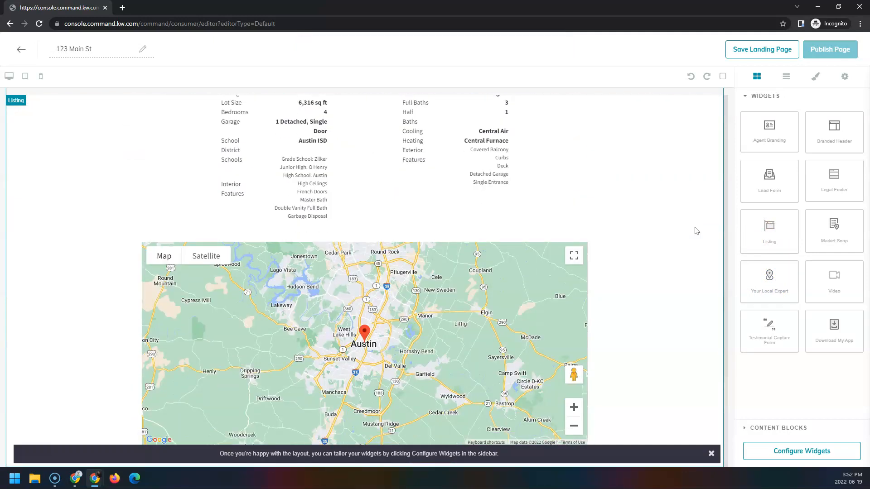
{"action": "left_click_drag", "start_coordinate": [815, 178], "coordinate": [635, 371]}
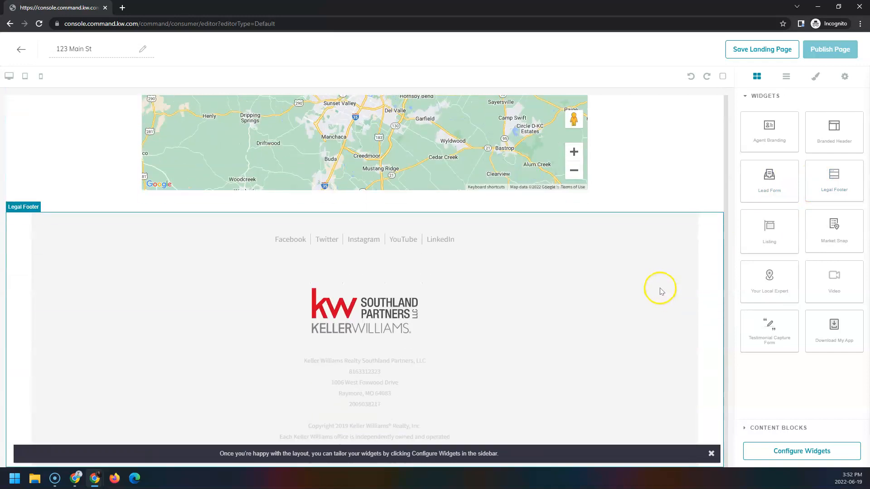
{"action": "scroll", "coordinate": [686, 429], "scroll_direction": "up", "scroll_amount": 20}
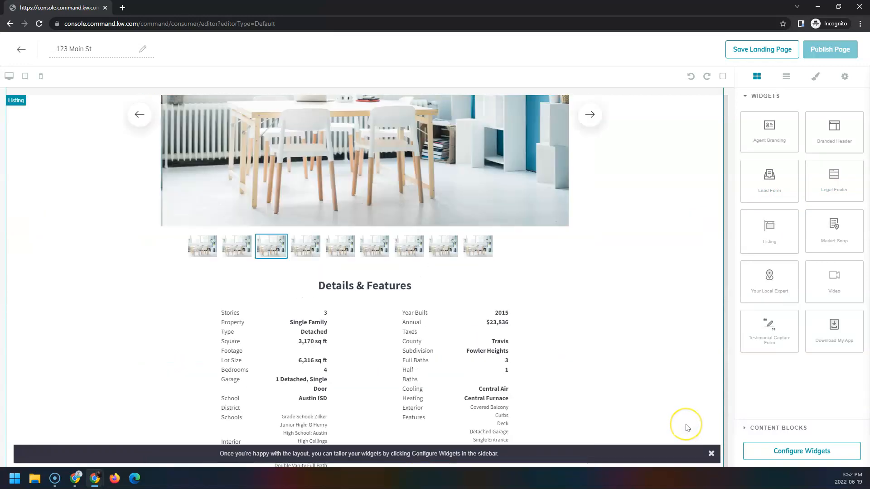
{"action": "scroll", "coordinate": [686, 424], "scroll_direction": "up", "scroll_amount": 5}
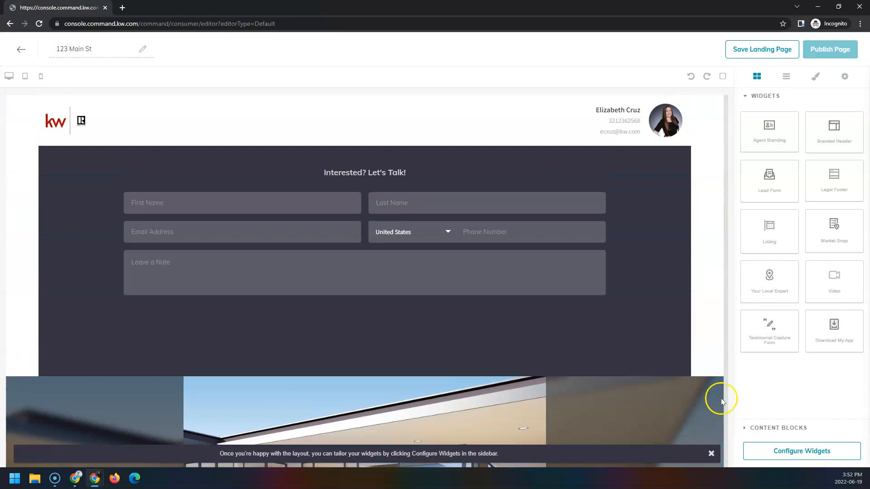
{"action": "left_click", "coordinate": [759, 452]}
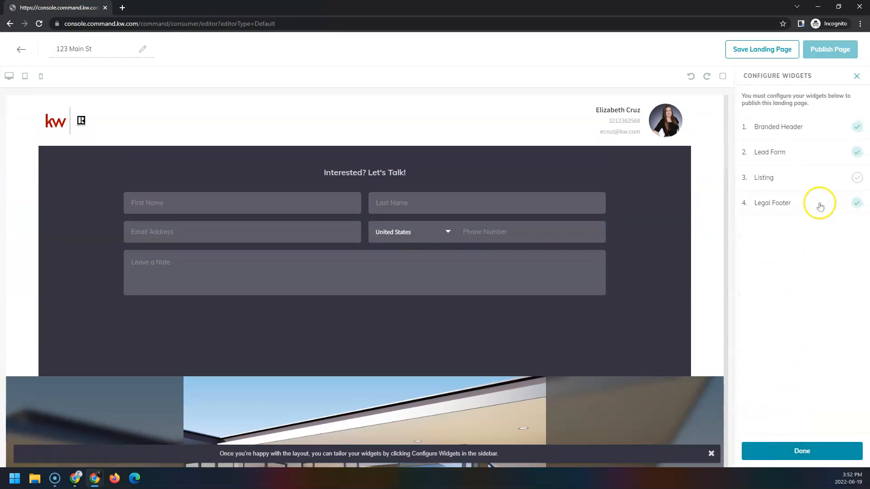
{"action": "left_click", "coordinate": [819, 127]}
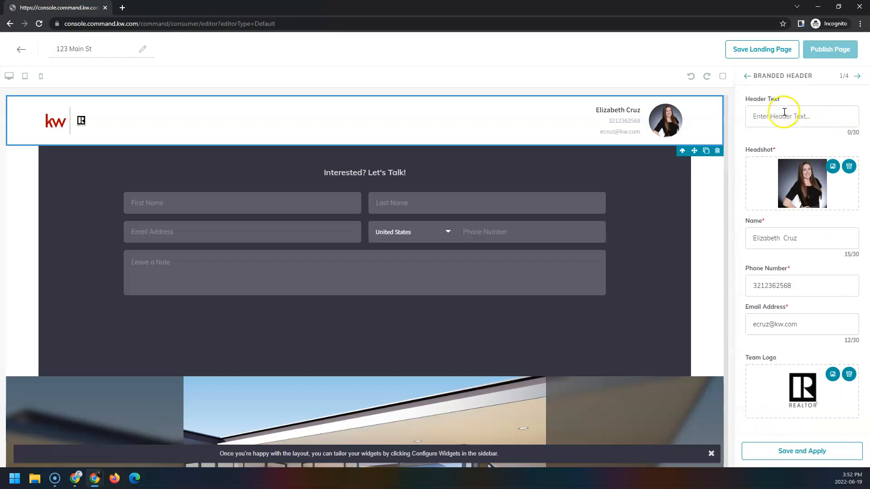
{"action": "left_click", "coordinate": [763, 285]}
{"action": "type", "text": "-"}
{"action": "left_click", "coordinate": [779, 285]}
{"action": "type", "text": "-"}
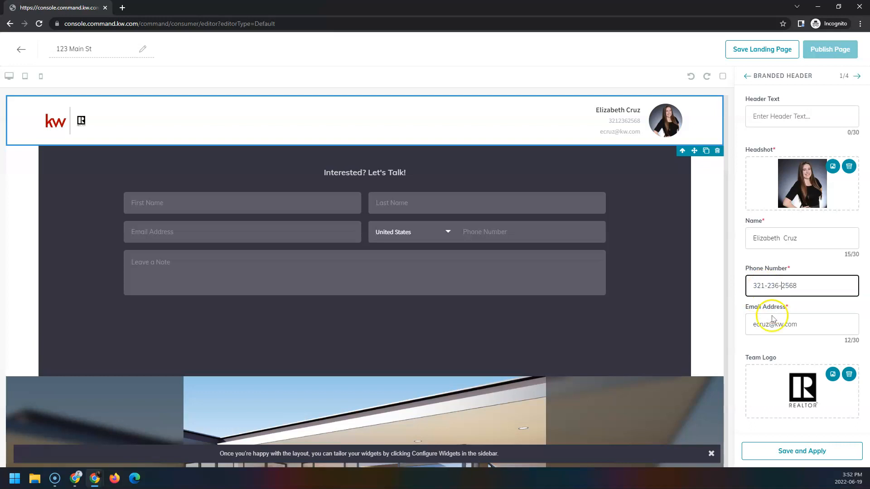
{"action": "left_click", "coordinate": [758, 454]}
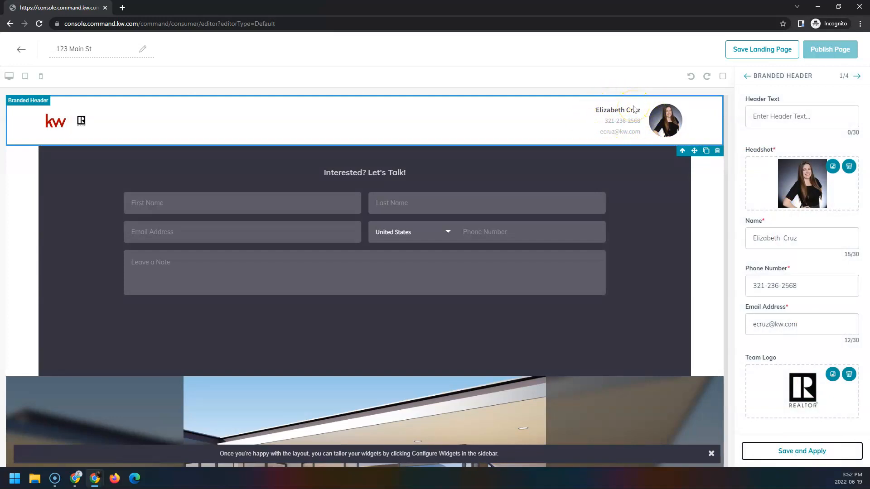
{"action": "left_click", "coordinate": [857, 77]}
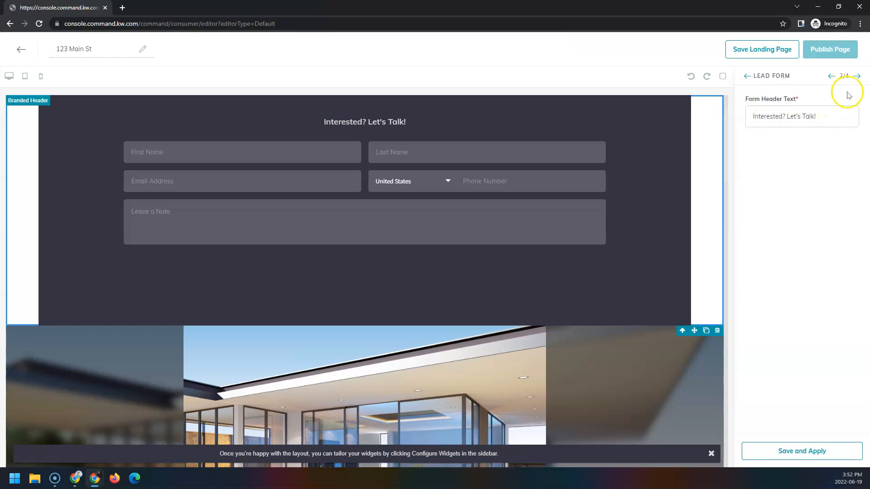
{"action": "left_click", "coordinate": [857, 76]}
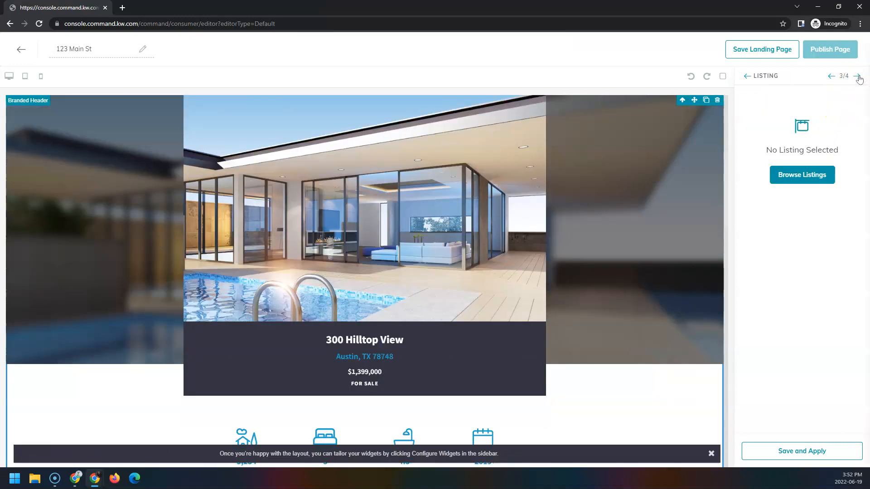
{"action": "left_click", "coordinate": [794, 176]}
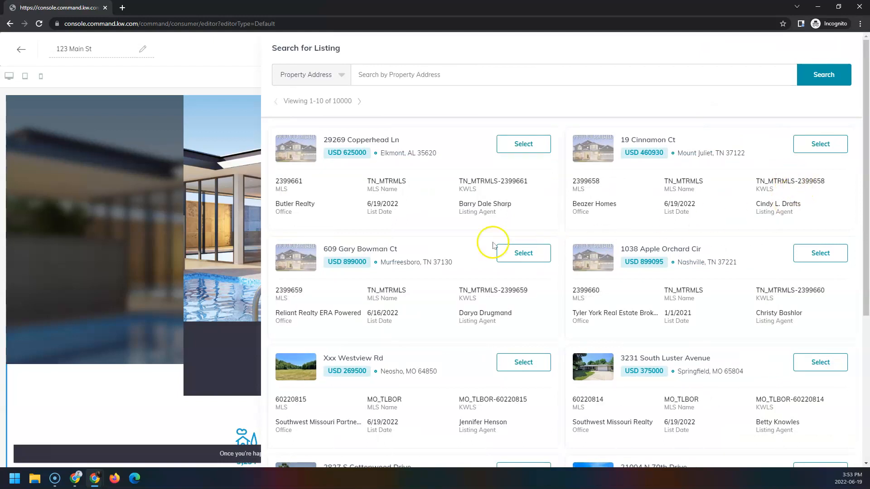
{"action": "left_click", "coordinate": [338, 78]}
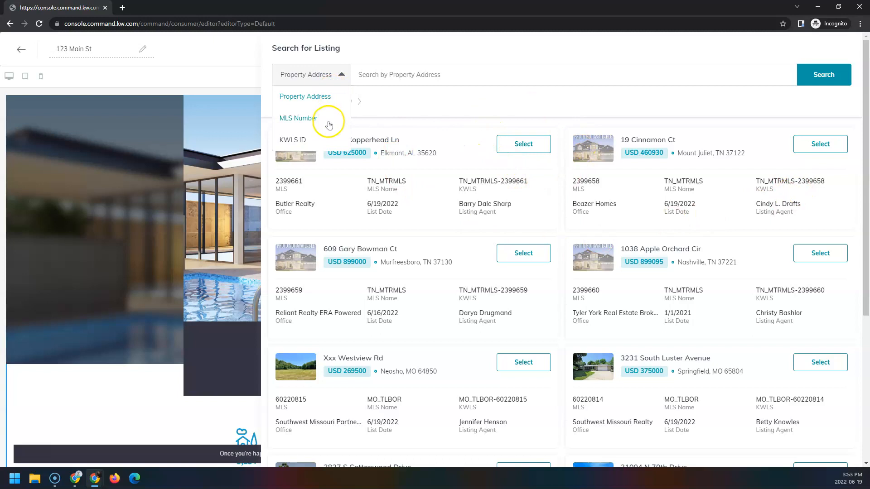
{"action": "left_click", "coordinate": [426, 73]}
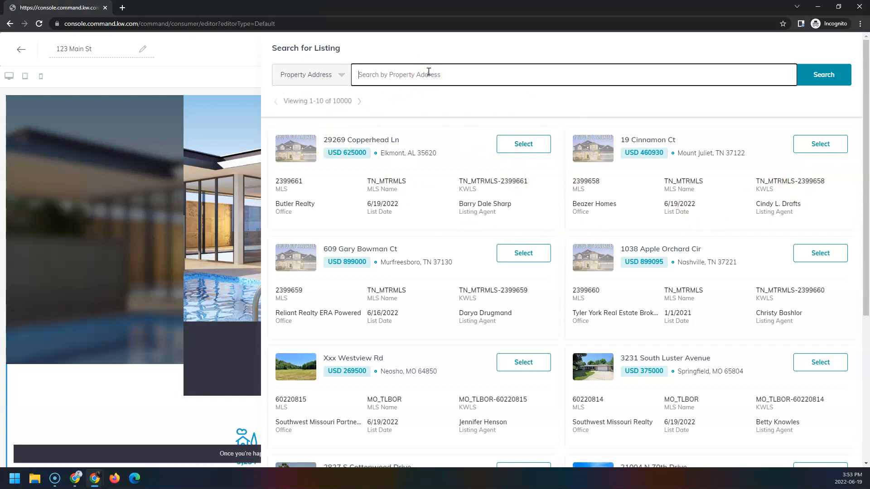
{"action": "type", "text": "29269"}
{"action": "left_click", "coordinate": [802, 78]}
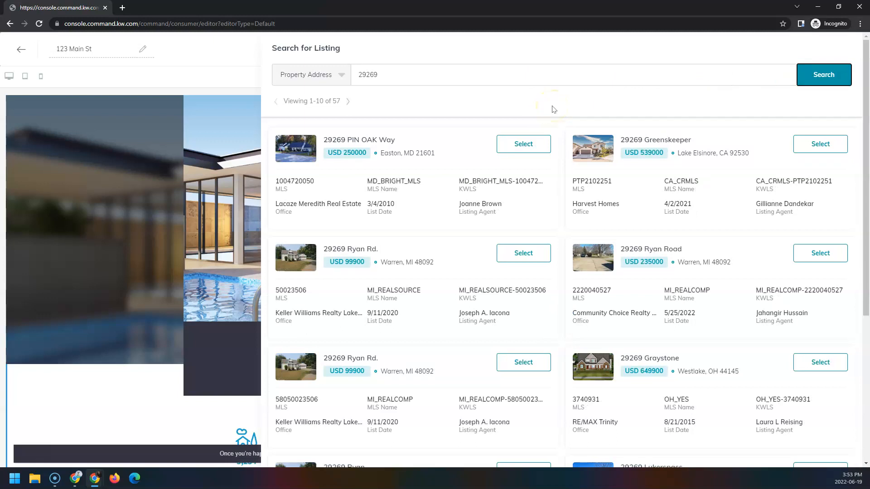
{"action": "left_click", "coordinate": [830, 259]}
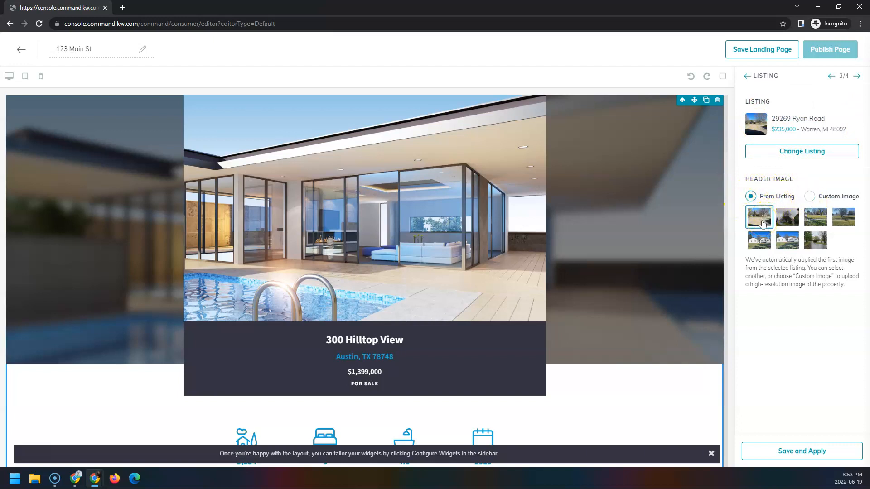
{"action": "left_click", "coordinate": [755, 244]}
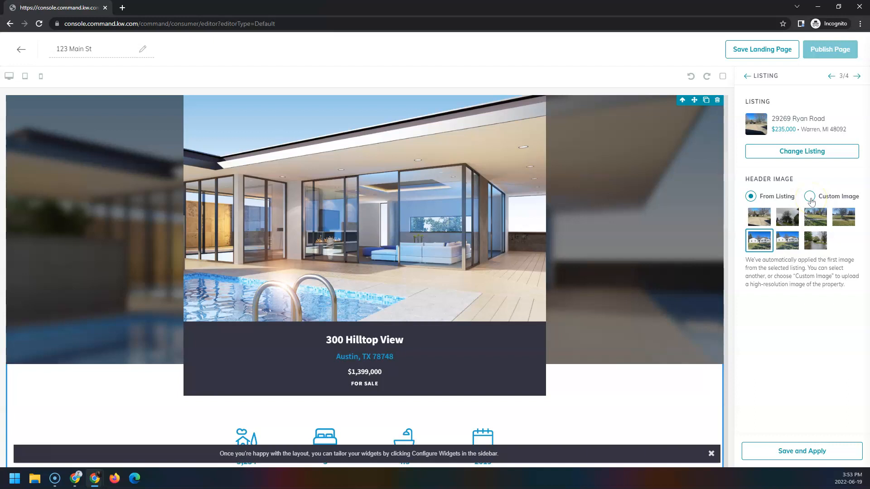
{"action": "left_click", "coordinate": [752, 453]}
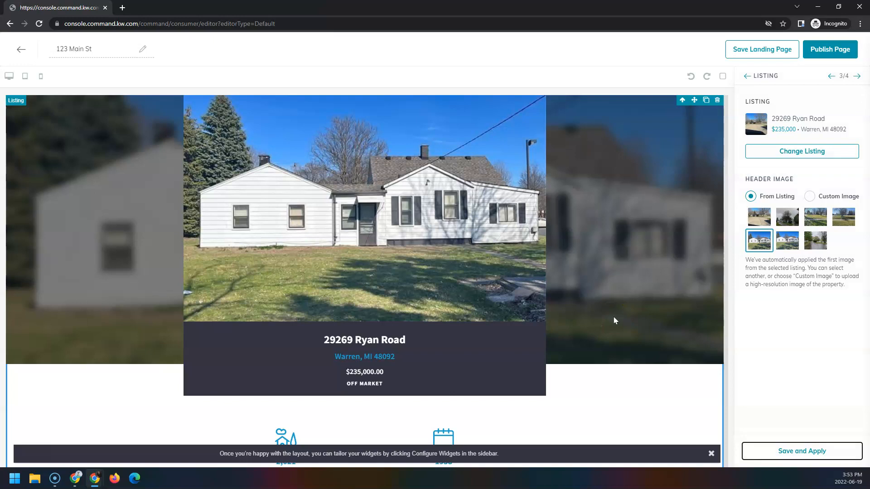
{"action": "left_click", "coordinate": [856, 76]}
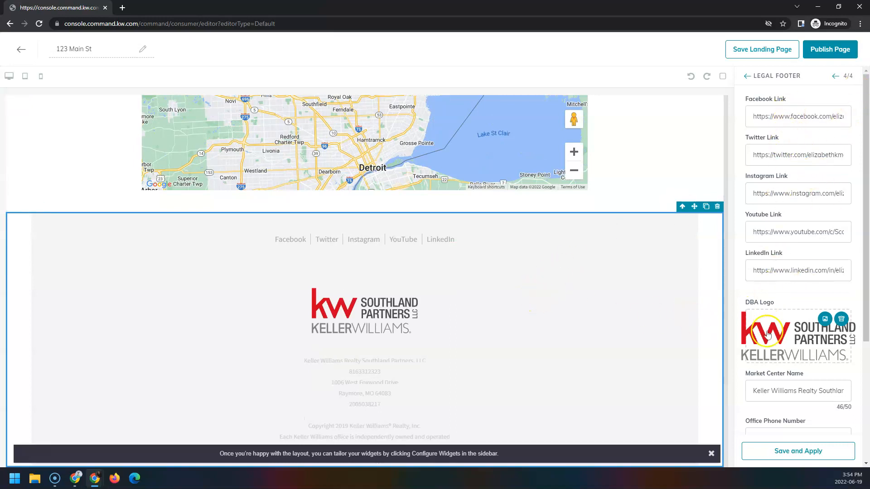
{"action": "scroll", "coordinate": [790, 281], "scroll_direction": "down", "scroll_amount": 4}
{"action": "left_click", "coordinate": [765, 257]}
{"action": "left_click", "coordinate": [778, 260]}
{"action": "type", "text": "-2323"}
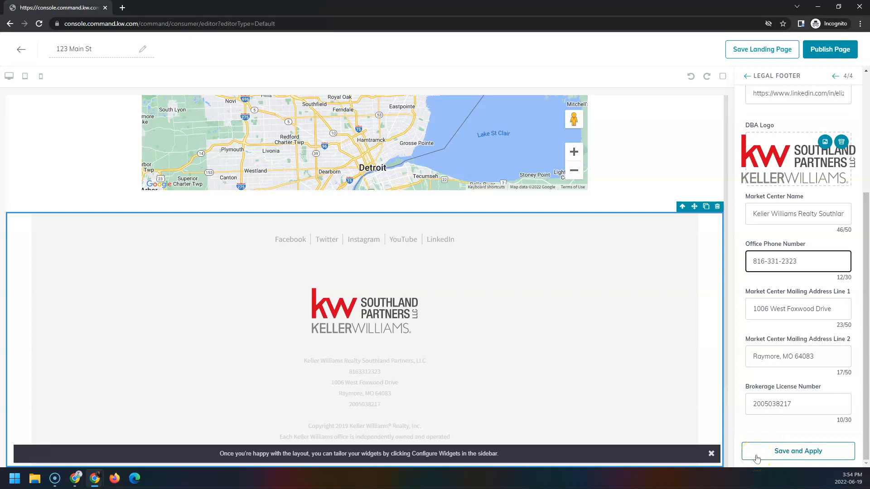
{"action": "left_click", "coordinate": [757, 453]}
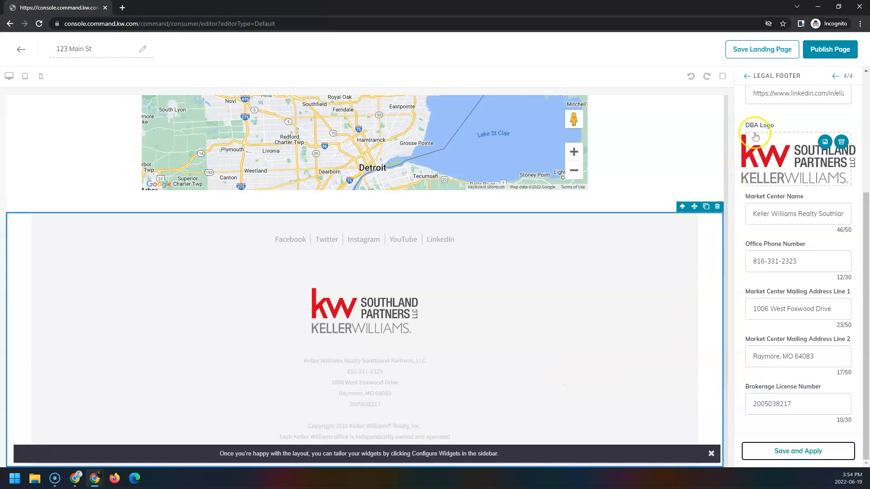
{"action": "left_click", "coordinate": [794, 54]}
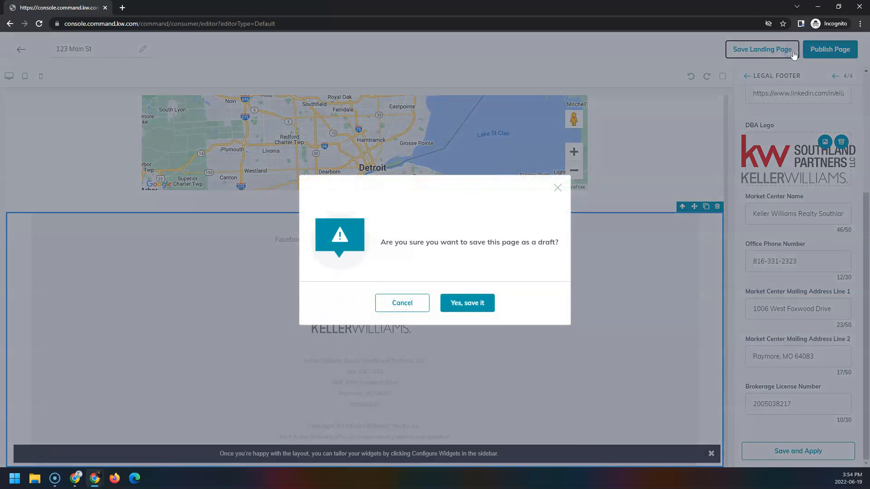
- Confirm the draft save, then reopen the 123 Main St draft from the Landing Pages list
{"action": "left_click", "coordinate": [485, 303]}
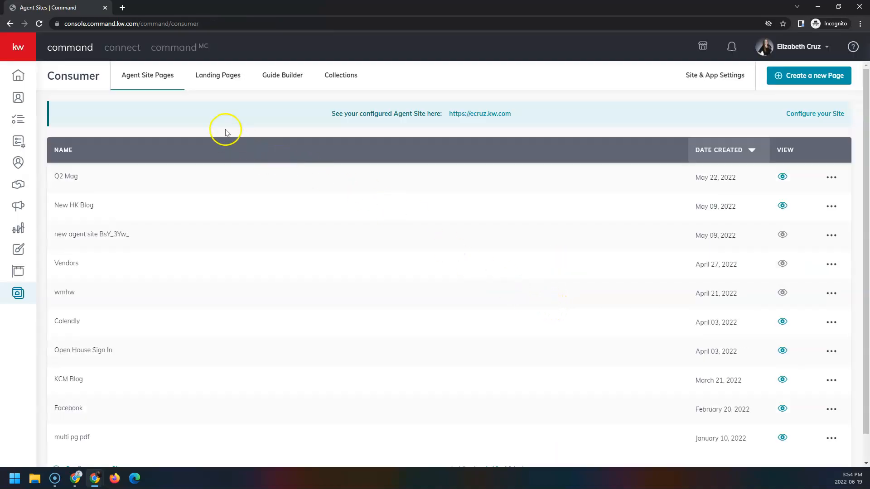
{"action": "left_click", "coordinate": [228, 80]}
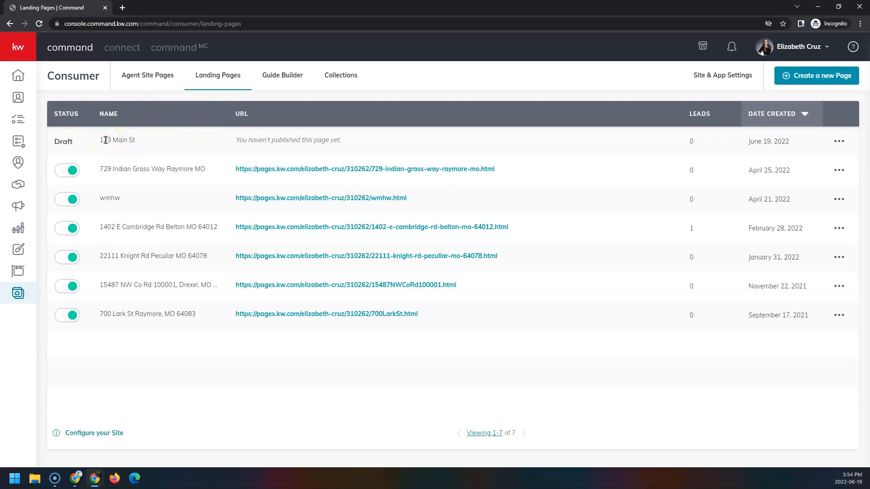
{"action": "left_click", "coordinate": [839, 141]}
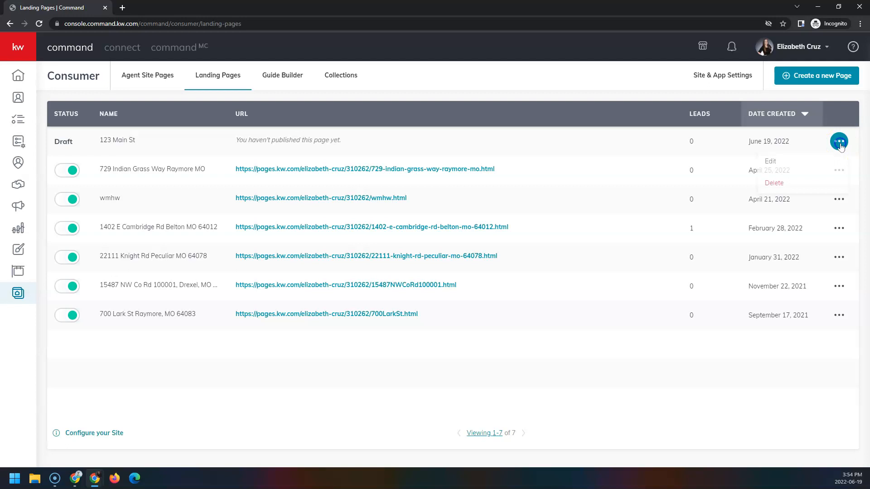
{"action": "left_click", "coordinate": [826, 168]}
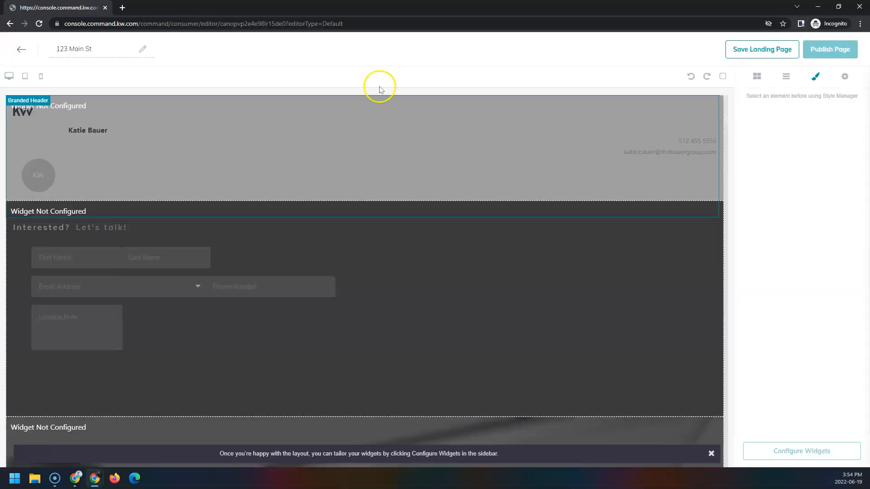
- Review the page preview, then publish the 123 Main St page and confirm the update
{"action": "scroll", "coordinate": [458, 337], "scroll_direction": "down", "scroll_amount": 7}
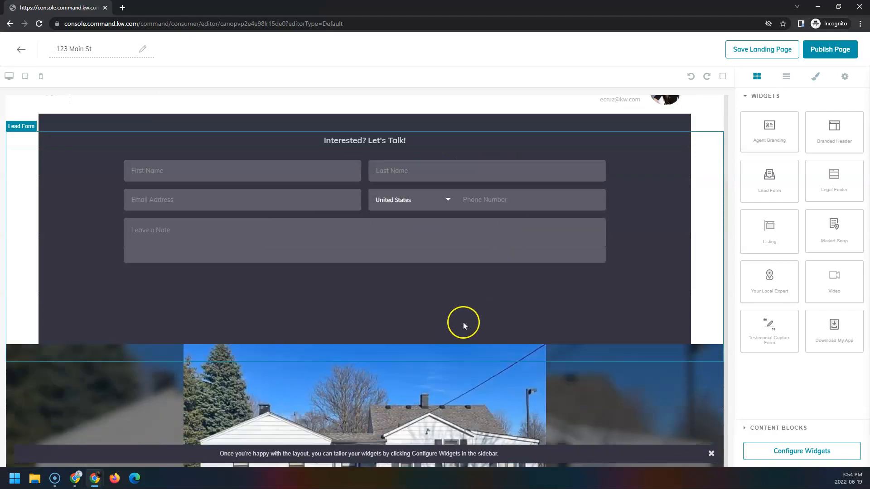
{"action": "scroll", "coordinate": [587, 328], "scroll_direction": "down", "scroll_amount": 2}
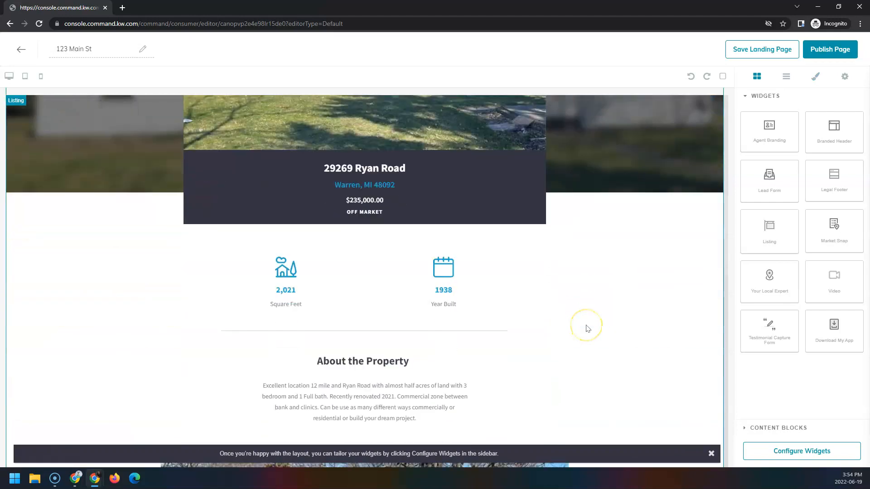
{"action": "scroll", "coordinate": [587, 328], "scroll_direction": "down", "scroll_amount": 12}
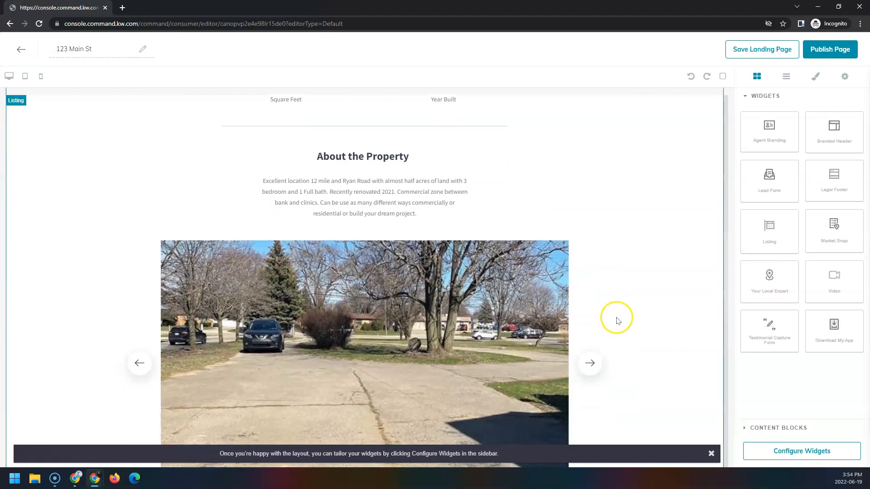
{"action": "scroll", "coordinate": [624, 312], "scroll_direction": "down", "scroll_amount": 5}
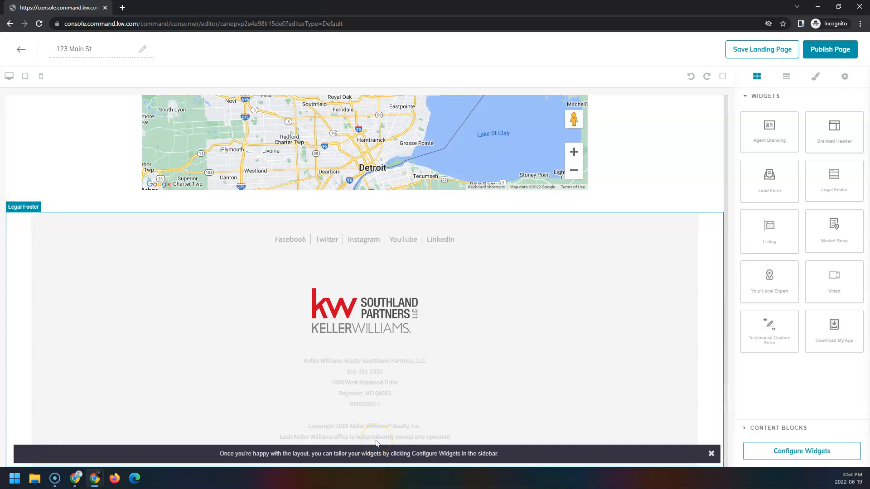
{"action": "left_click", "coordinate": [807, 54]}
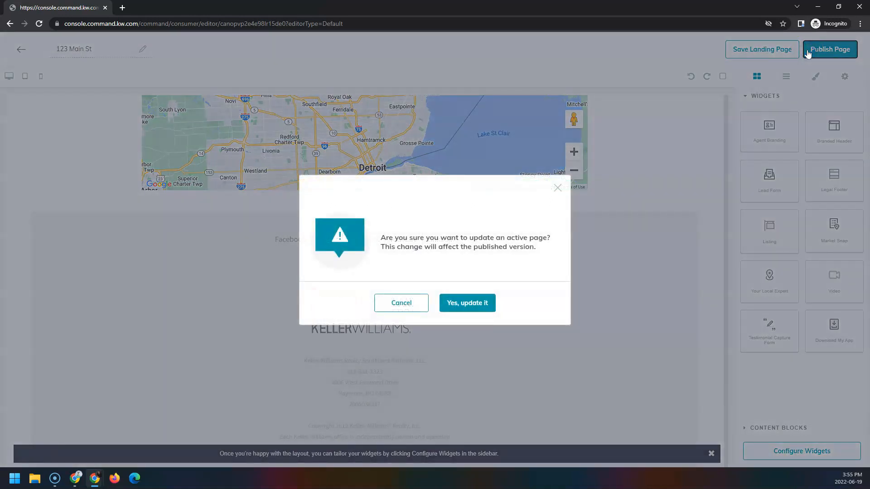
{"action": "left_click", "coordinate": [474, 310]}
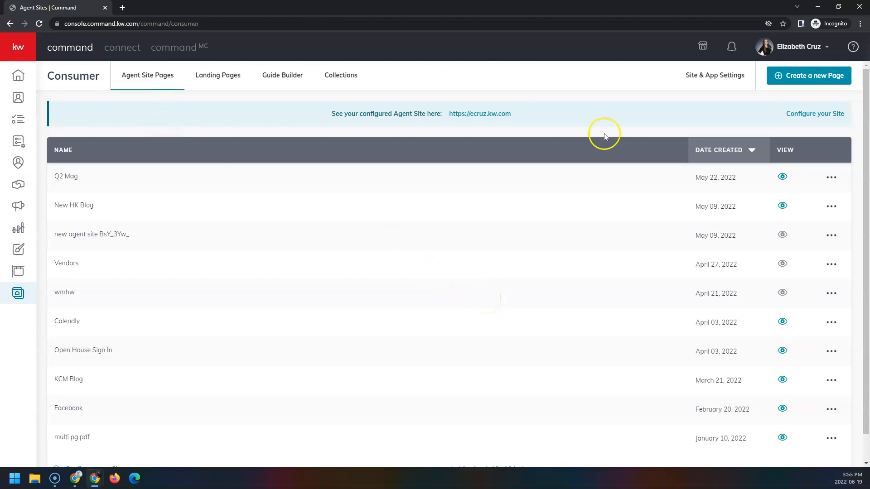
- Open the Landing Pages list and bring up the actions menu for the 123 Main St row
{"action": "left_click", "coordinate": [241, 77]}
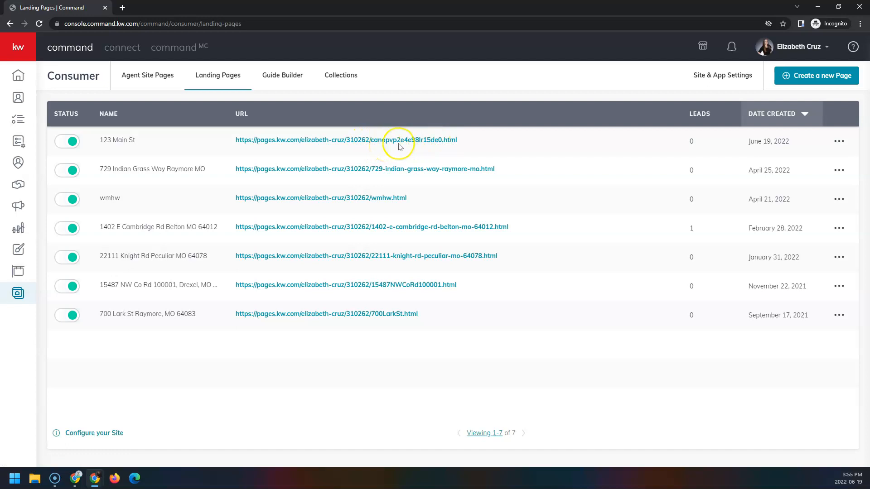
{"action": "left_click", "coordinate": [838, 142]}
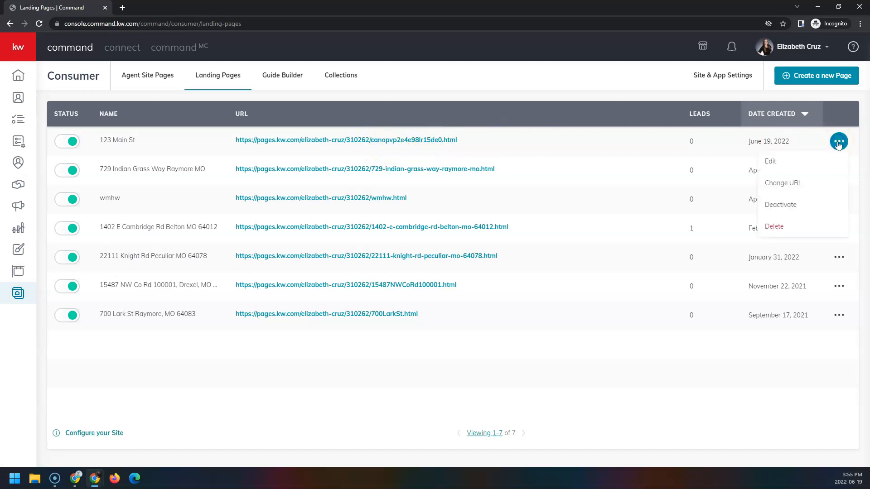
- Replace the page's random URL slug with 123-main-st-raymore-missouri and save it
{"action": "left_click", "coordinate": [807, 184]}
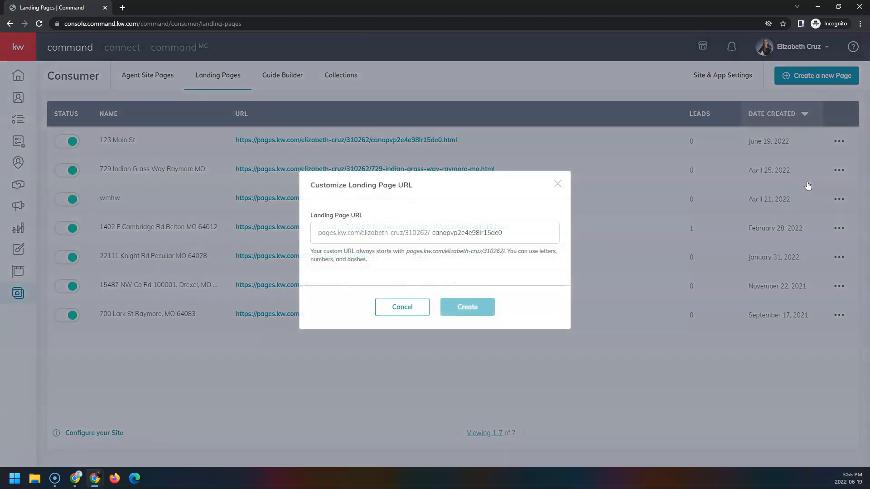
{"action": "left_click_drag", "start_coordinate": [524, 240], "coordinate": [389, 258]}
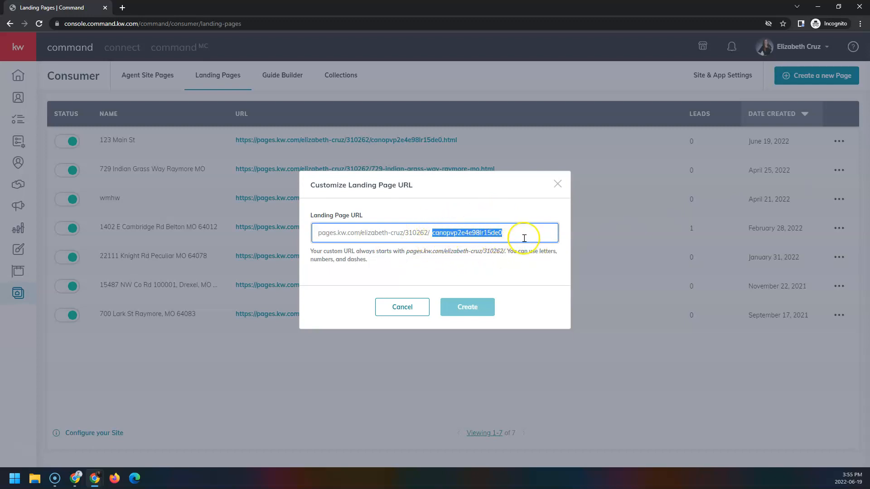
{"action": "type", "text": "123-main-st-raymore-missouri"}
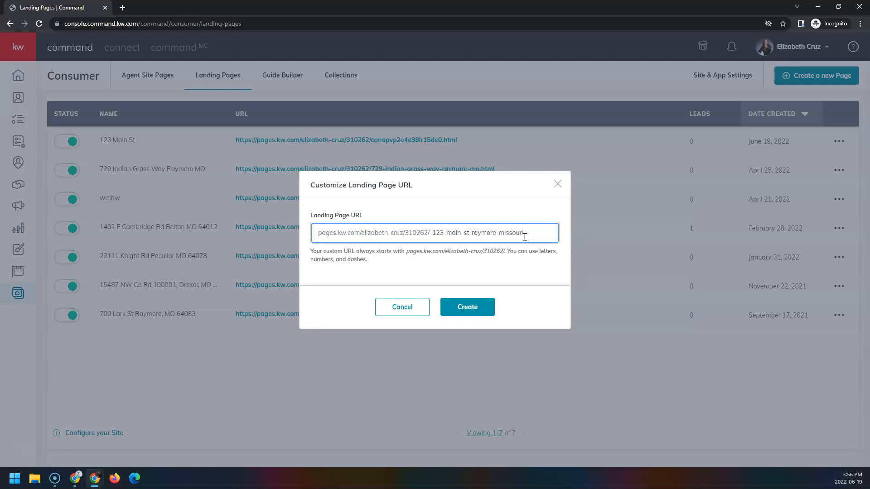
{"action": "left_click", "coordinate": [486, 308]}
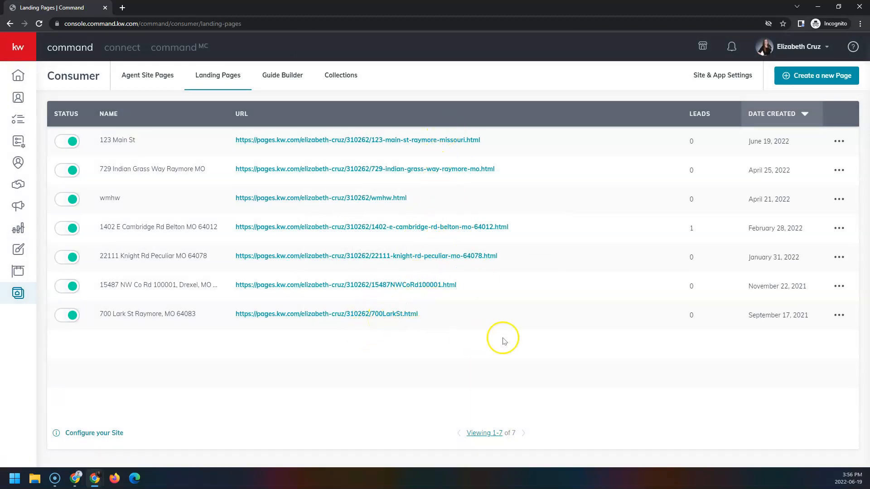
{"action": "right_click", "coordinate": [357, 144]}
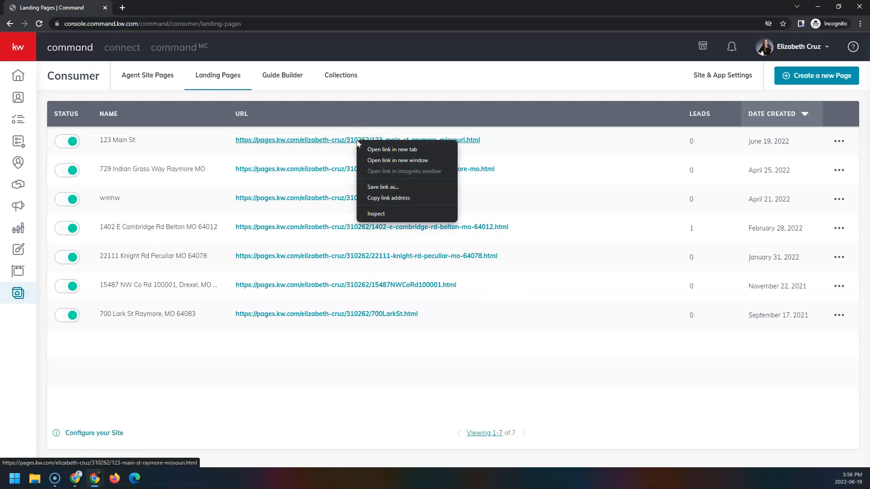
{"action": "left_click", "coordinate": [411, 198]}
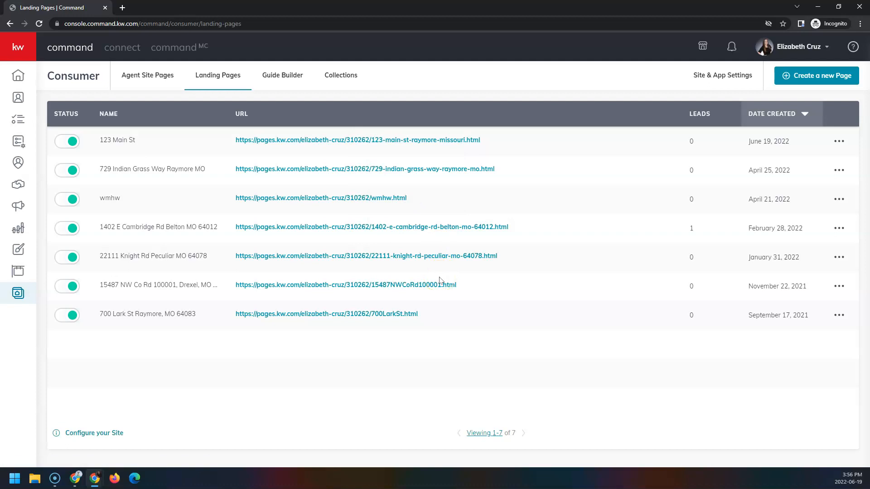
- Open QR Code Generator in a new tab and paste the copied landing page URL
{"action": "left_click", "coordinate": [124, 10]}
{"action": "type", "text": "qr"}
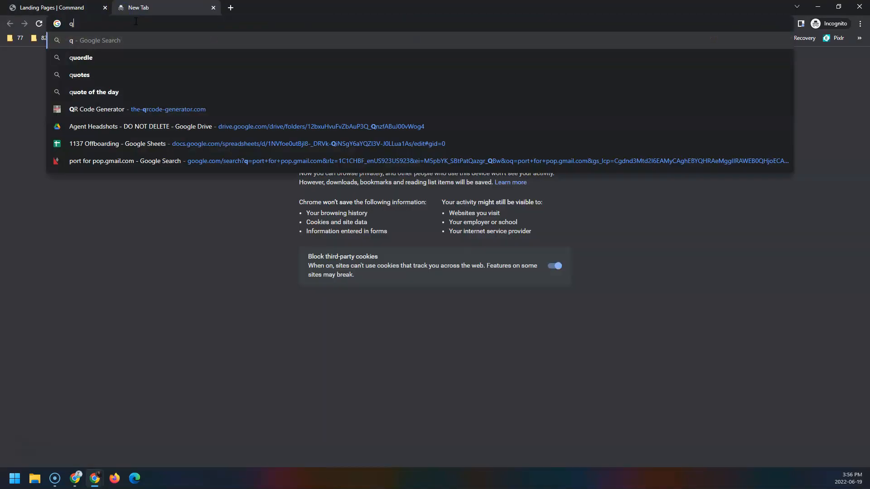
{"action": "key", "text": "Down"}
{"action": "key", "text": "Down"}
{"action": "key", "text": "Down"}
{"action": "key", "text": "Down"}
{"action": "key", "text": "Return"}
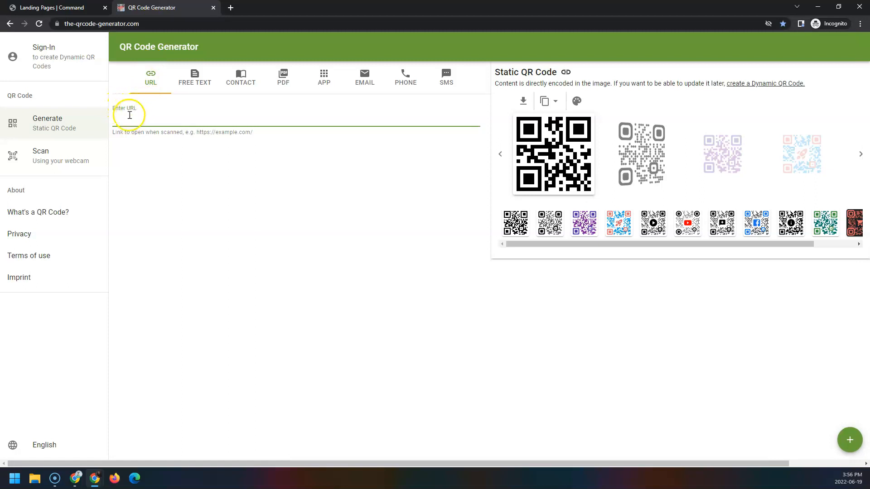
{"action": "right_click", "coordinate": [132, 120]}
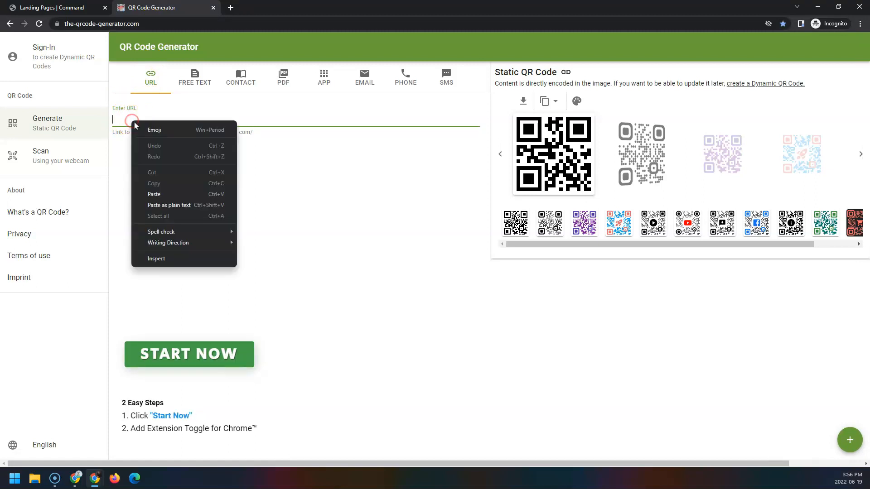
{"action": "left_click", "coordinate": [184, 194]}
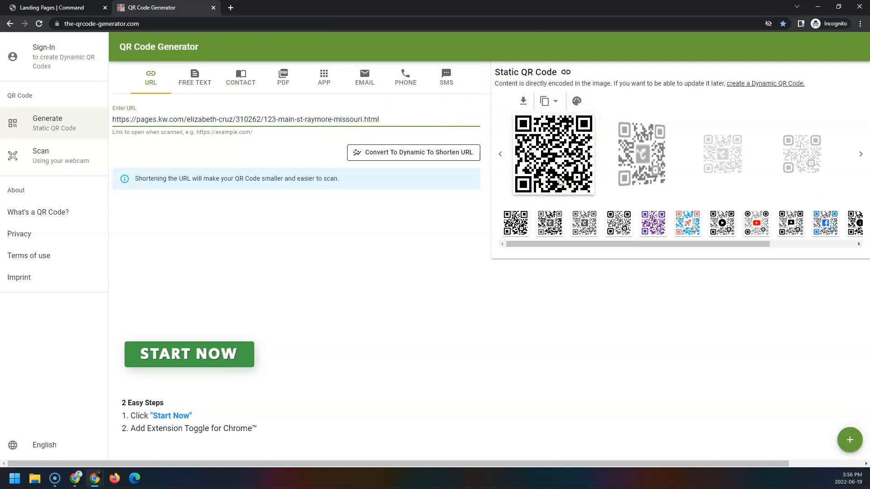
{"action": "left_click_drag", "start_coordinate": [589, 244], "coordinate": [545, 249]}
- Download the QR code as a 1000px PNG named 123MainSt, then return to Landing Pages
{"action": "left_click", "coordinate": [523, 100]}
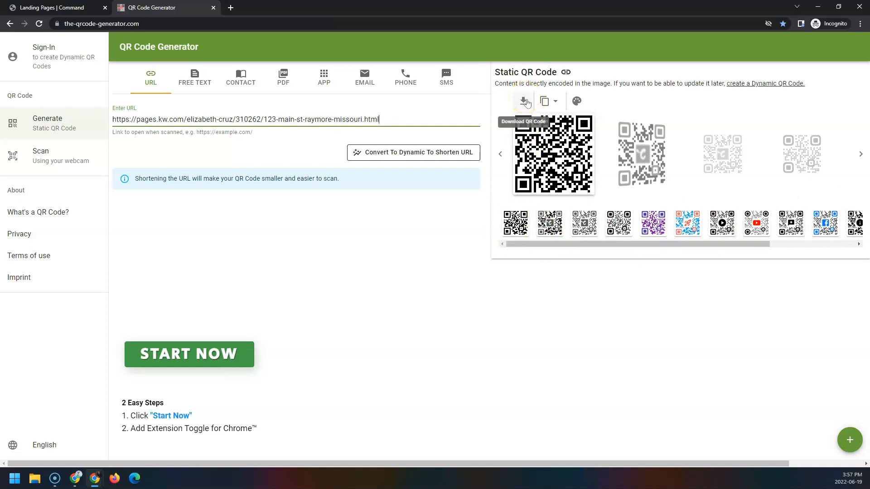
{"action": "left_click", "coordinate": [526, 102]}
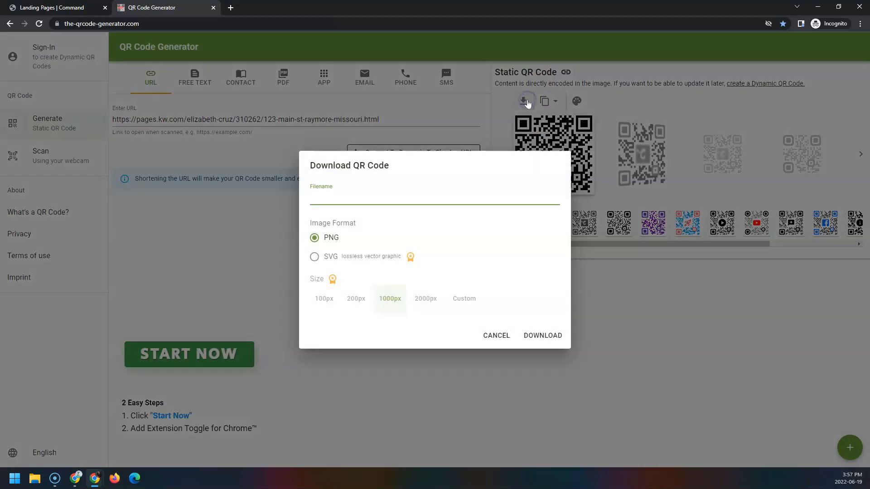
{"action": "left_click", "coordinate": [398, 199]}
{"action": "type", "text": "123MainSt"}
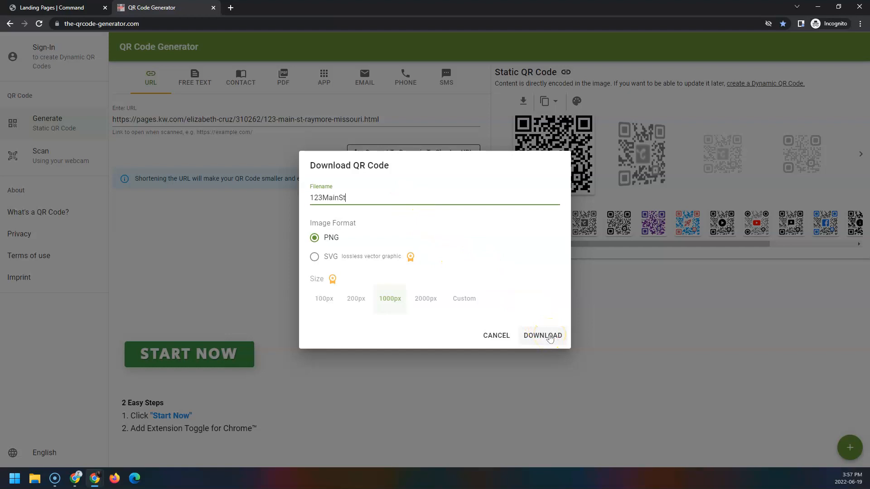
{"action": "left_click", "coordinate": [549, 338]}
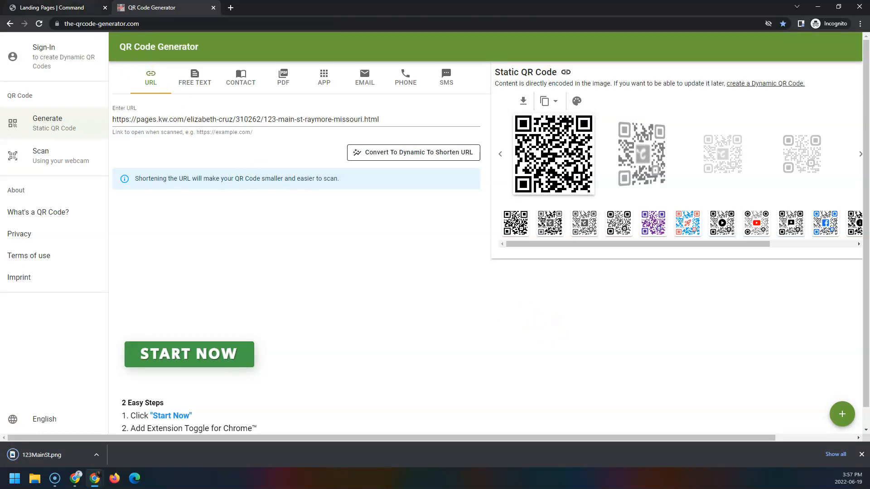
{"action": "left_click", "coordinate": [52, 8]}
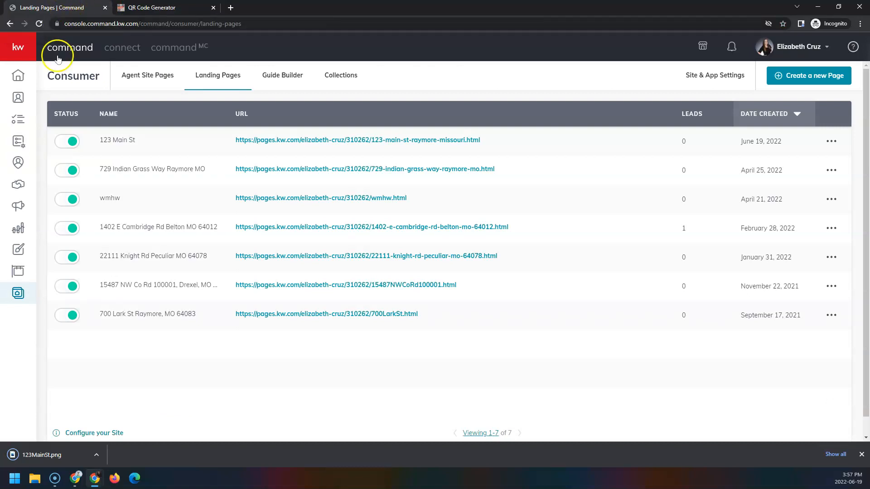
- From Designs, create a new Print design that imports photos and text from a listing
{"action": "left_click", "coordinate": [19, 253]}
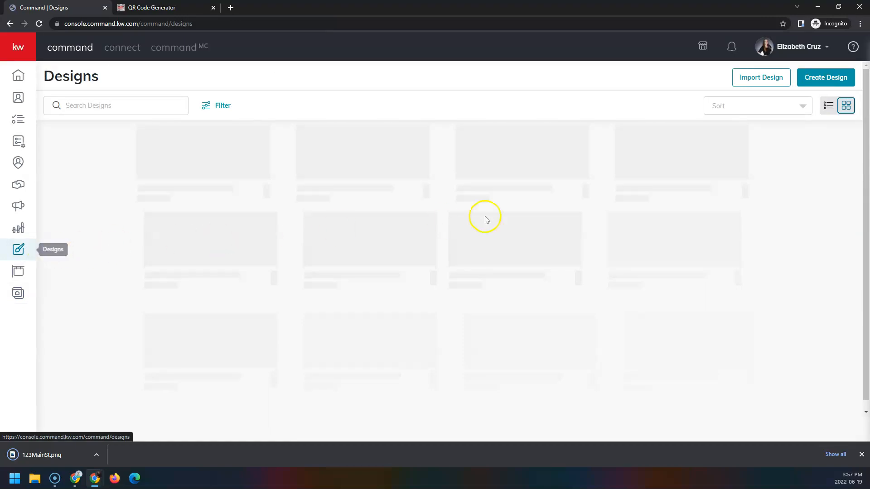
{"action": "left_click", "coordinate": [847, 79]}
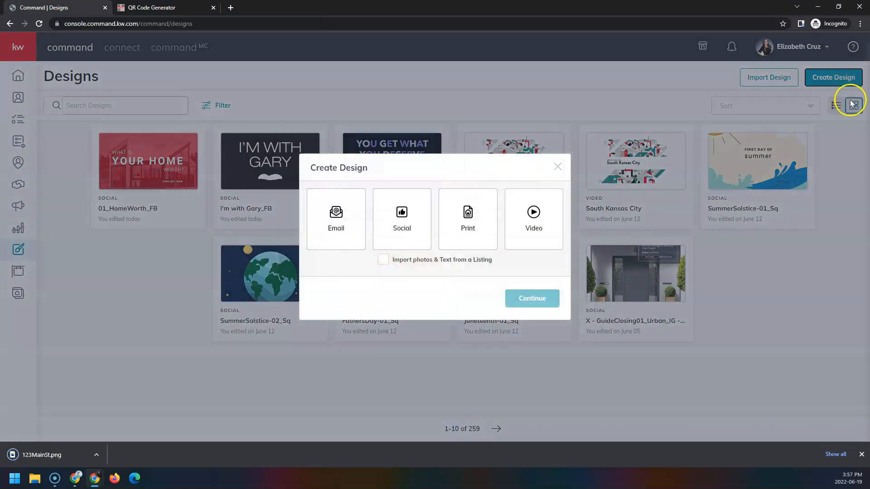
{"action": "left_click", "coordinate": [479, 232]}
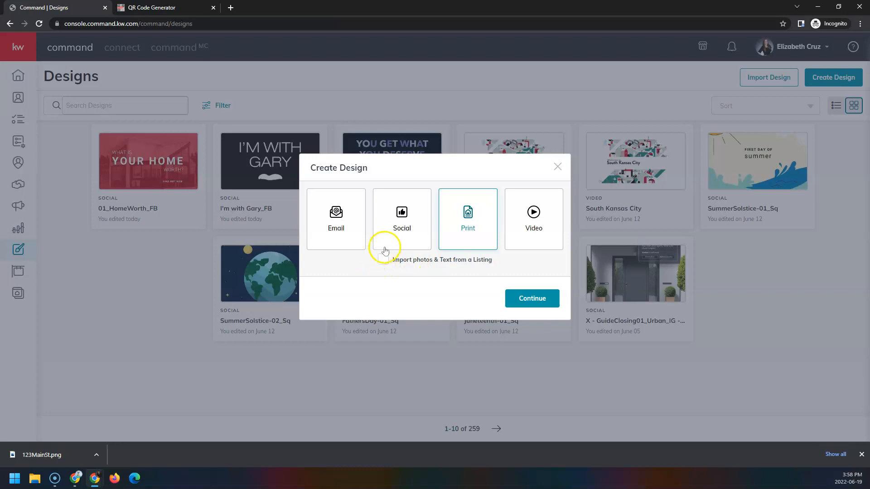
{"action": "left_click", "coordinate": [381, 262]}
{"action": "left_click", "coordinate": [554, 303]}
{"action": "left_click", "coordinate": [551, 309]}
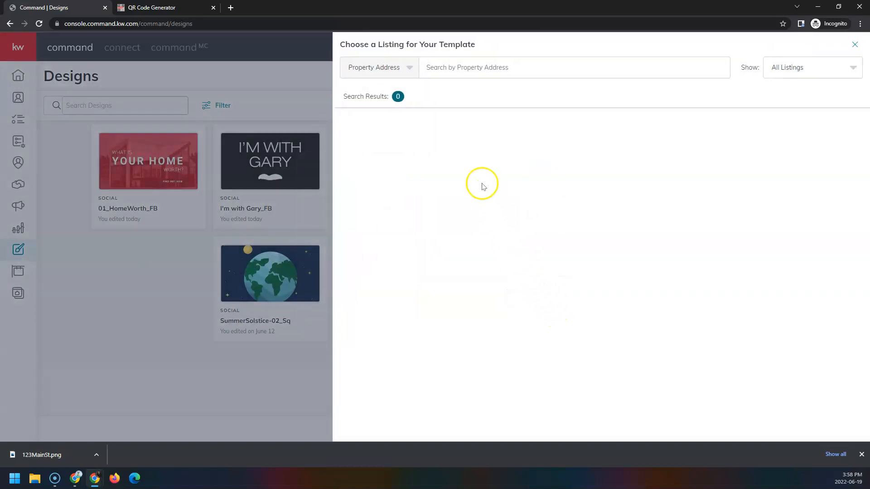
{"action": "left_click", "coordinate": [444, 69]}
{"action": "left_click", "coordinate": [444, 69]}
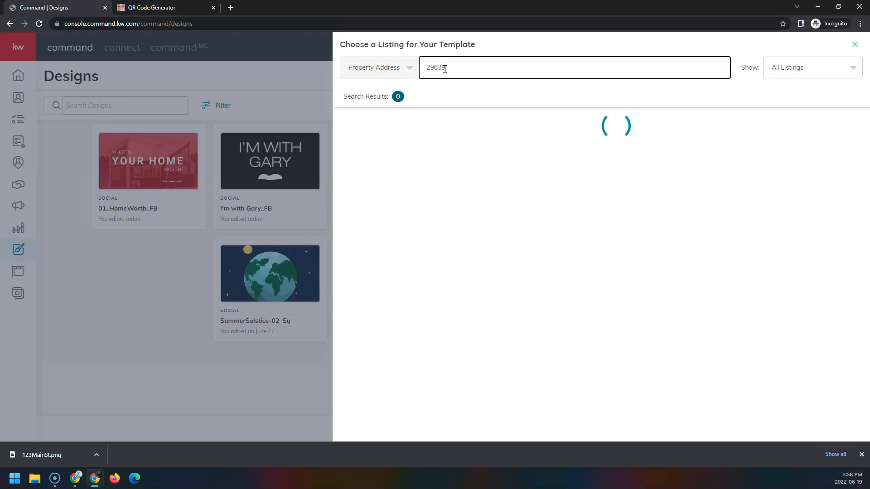
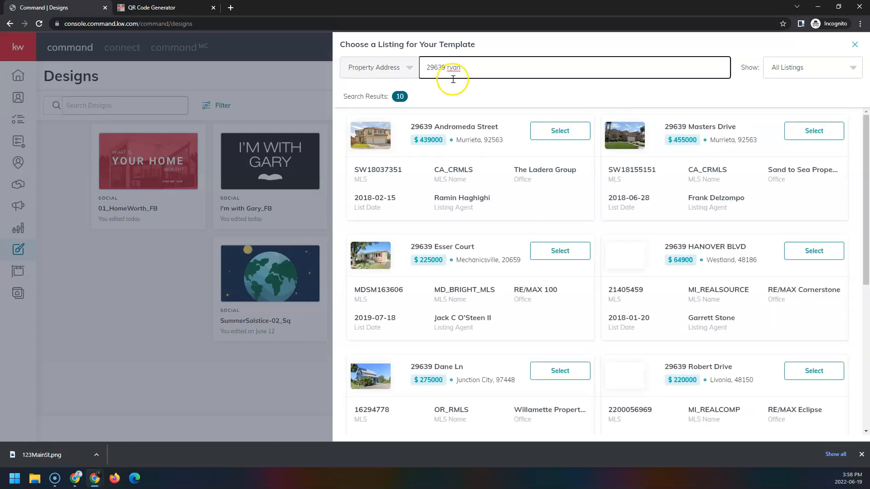
{"action": "left_click", "coordinate": [384, 68]}
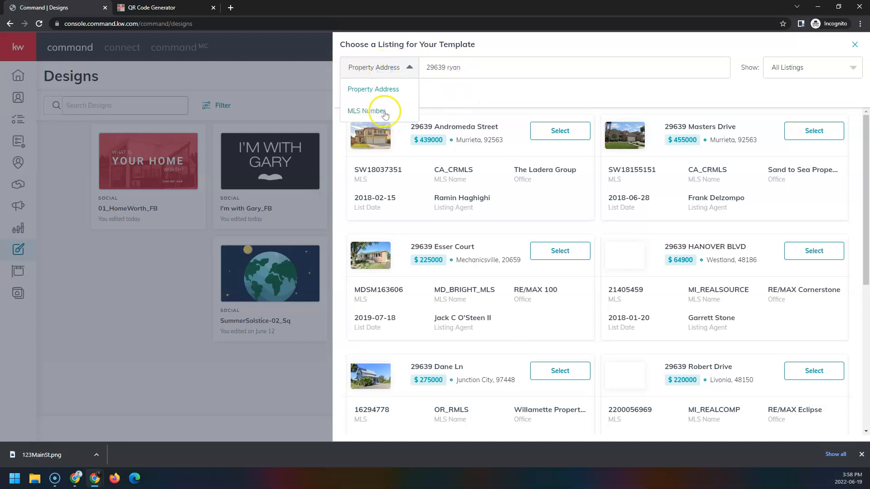
{"action": "left_click", "coordinate": [481, 62]}
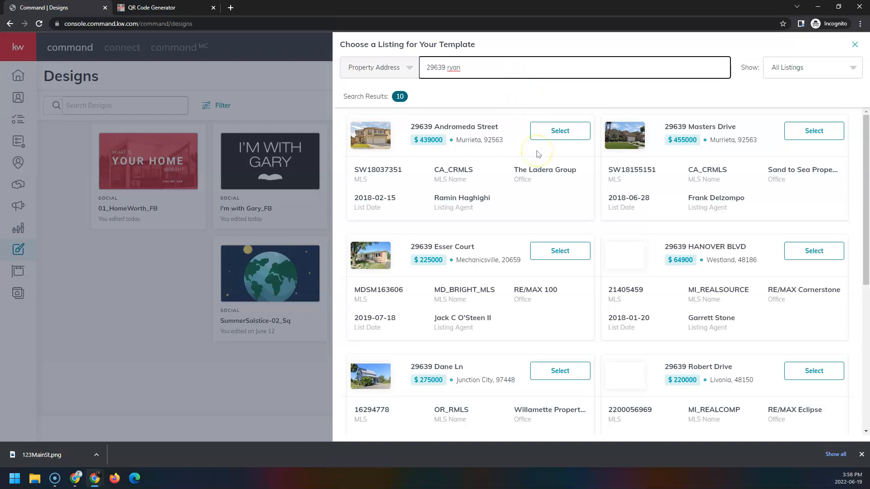
{"action": "scroll", "coordinate": [540, 159], "scroll_direction": "down", "scroll_amount": 2}
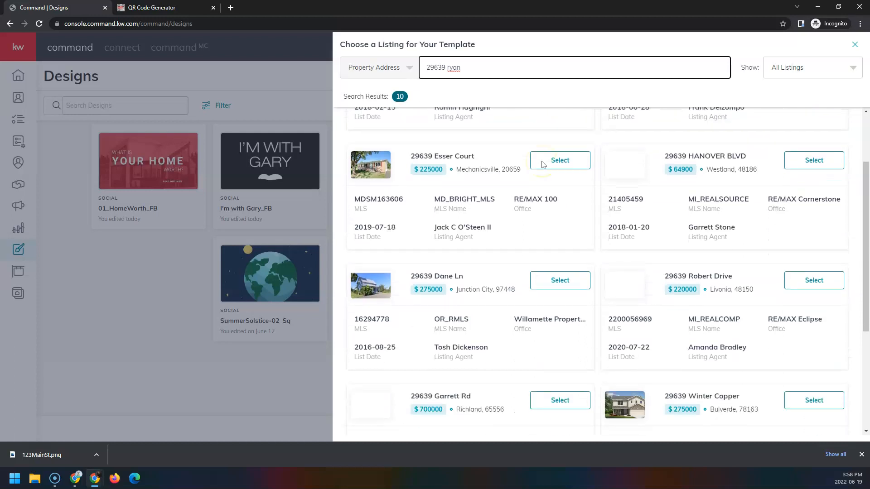
{"action": "left_click", "coordinate": [576, 162]}
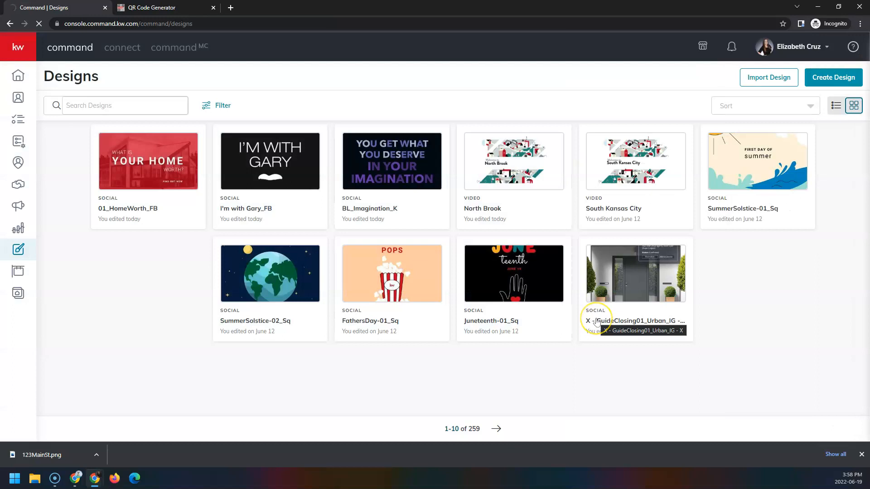
{"action": "left_click", "coordinate": [597, 322]}
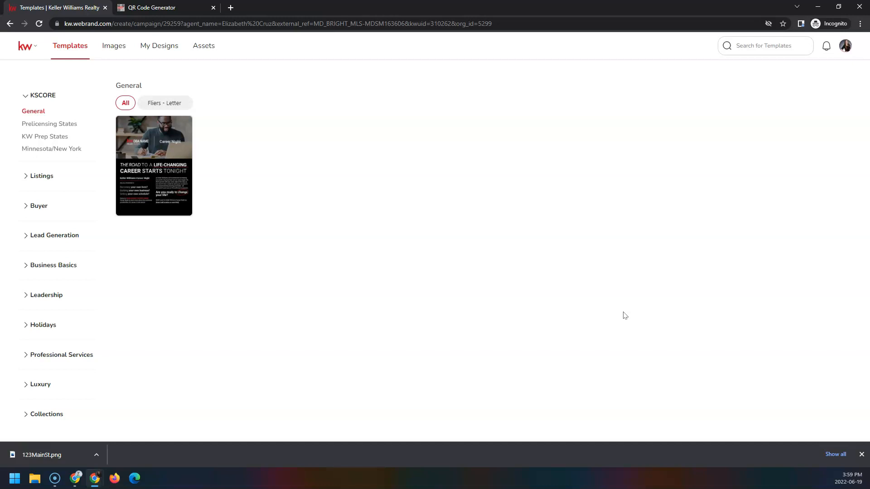
- Filter templates to Listings > Just Listed, Standard 6 x 4 Postcards
{"action": "left_click", "coordinate": [44, 178]}
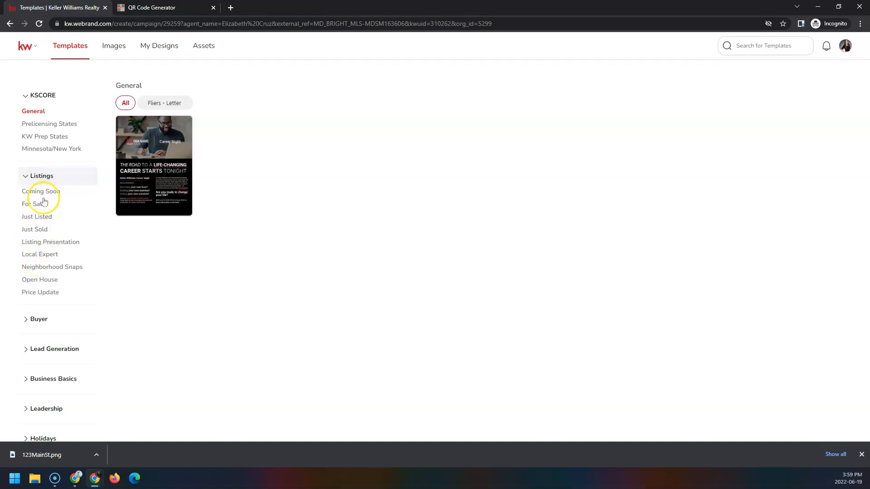
{"action": "left_click", "coordinate": [41, 217]}
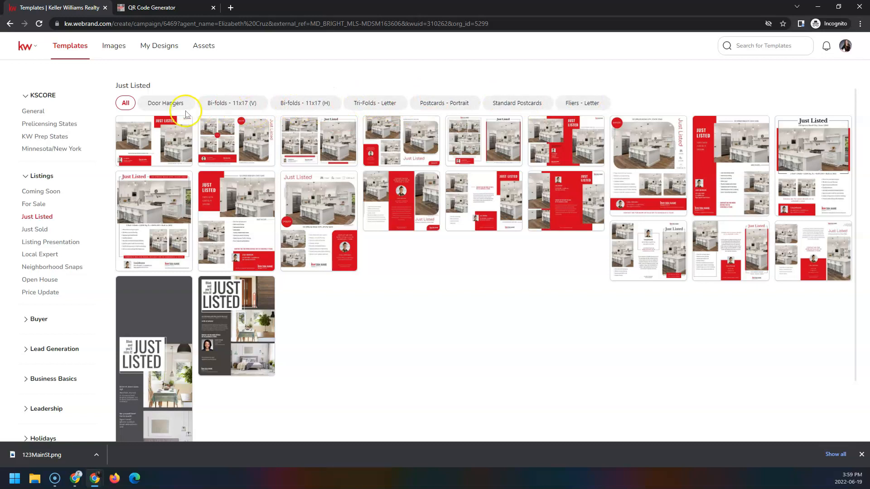
{"action": "left_click", "coordinate": [526, 105]}
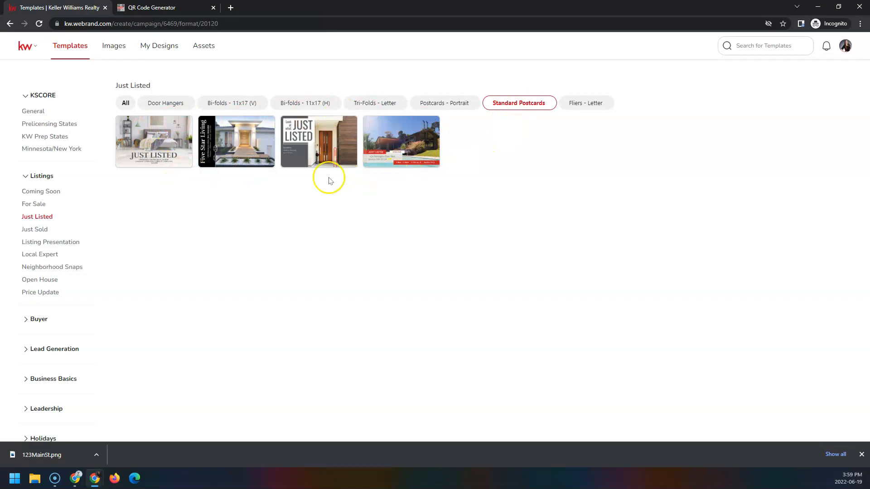
{"action": "mouse_move", "coordinate": [435, 129]}
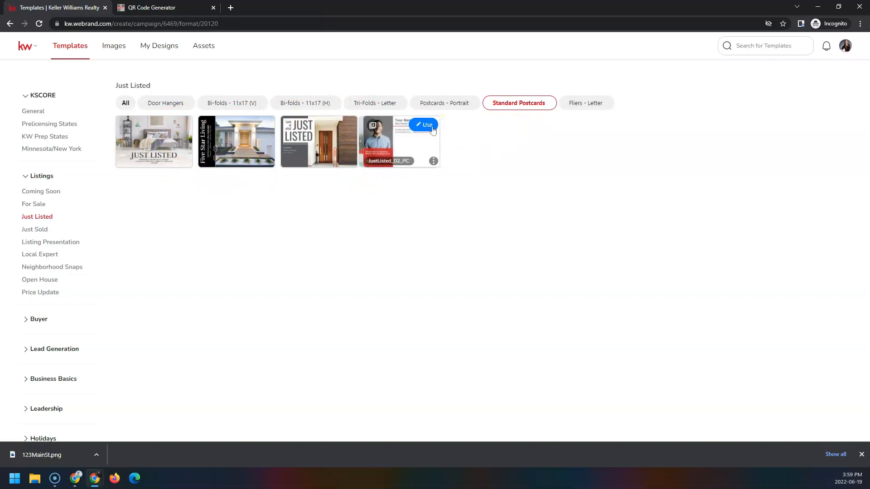
- Start a design from JustListed_02_PC, dismiss the Pages tip, and open the KWLS listing search
{"action": "left_click", "coordinate": [432, 128]}
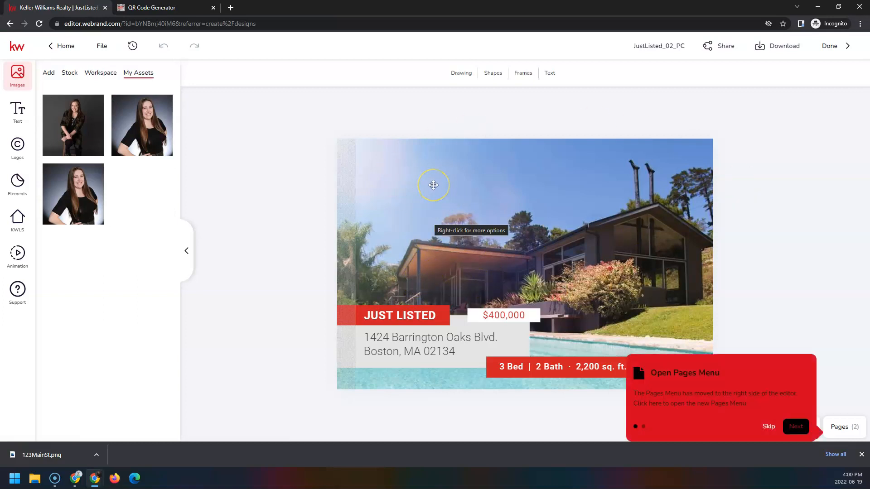
{"action": "left_click", "coordinate": [433, 185]}
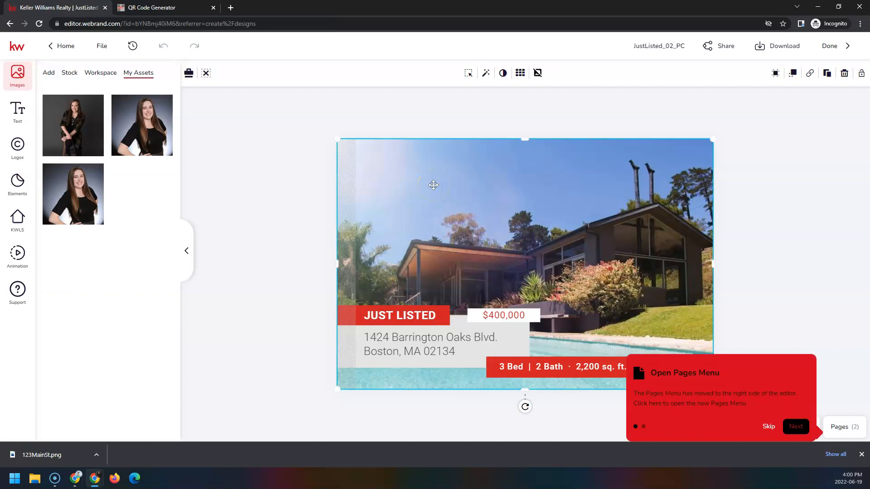
{"action": "left_click", "coordinate": [766, 427]}
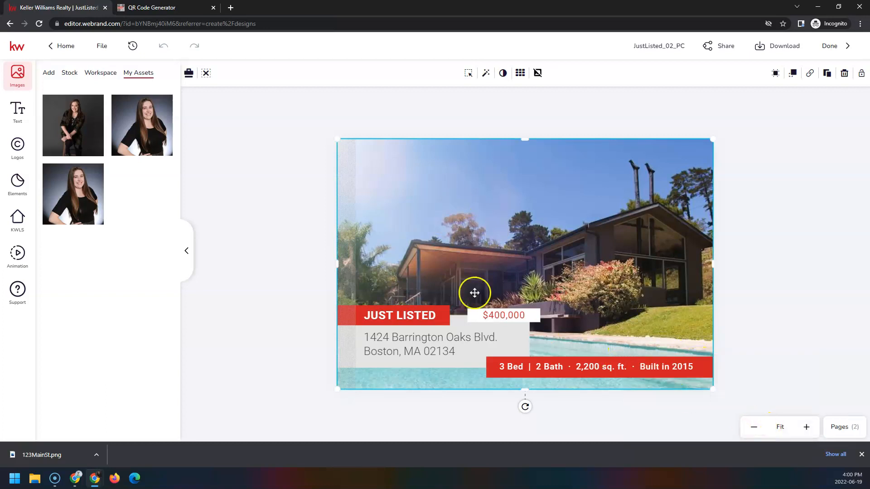
{"action": "left_click", "coordinate": [25, 221]}
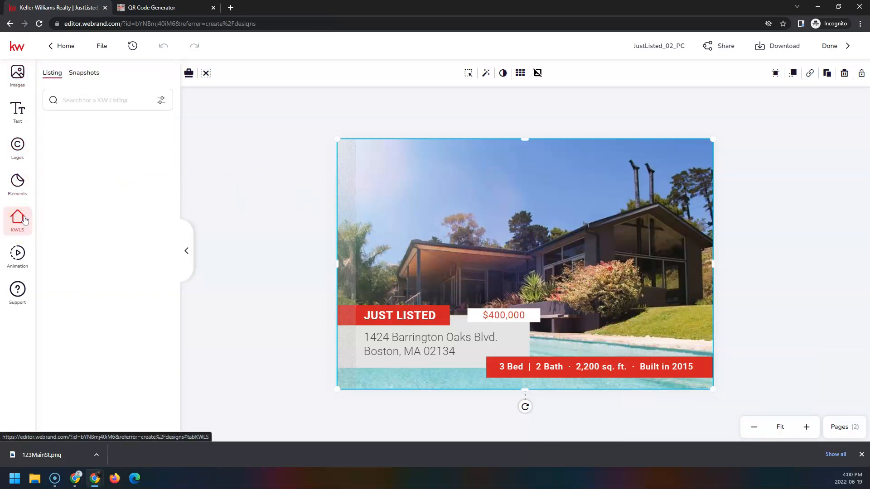
{"action": "left_click", "coordinate": [96, 104]}
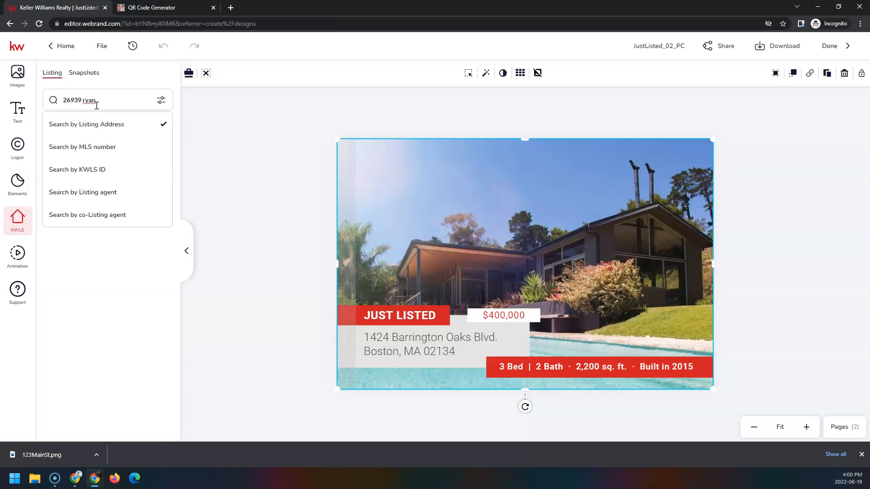
{"action": "key", "text": "Return"}
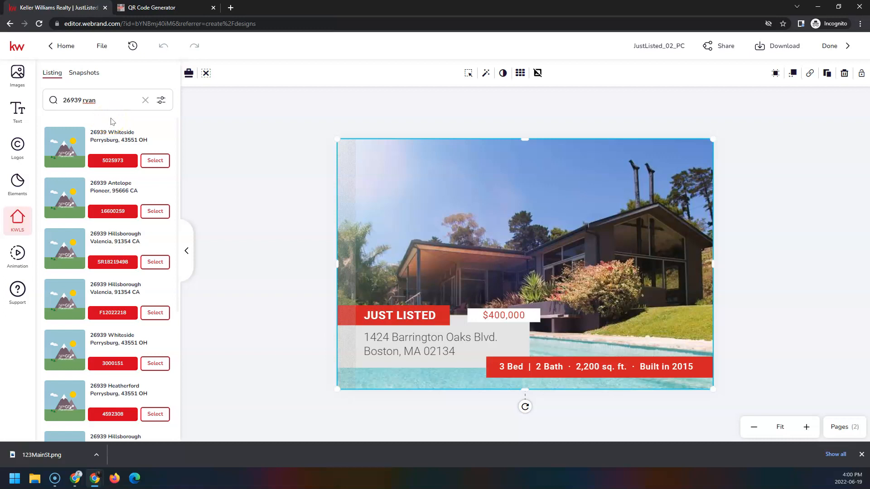
{"action": "scroll", "coordinate": [113, 167], "scroll_direction": "down", "scroll_amount": 7}
{"action": "scroll", "coordinate": [115, 175], "scroll_direction": "down", "scroll_amount": 2}
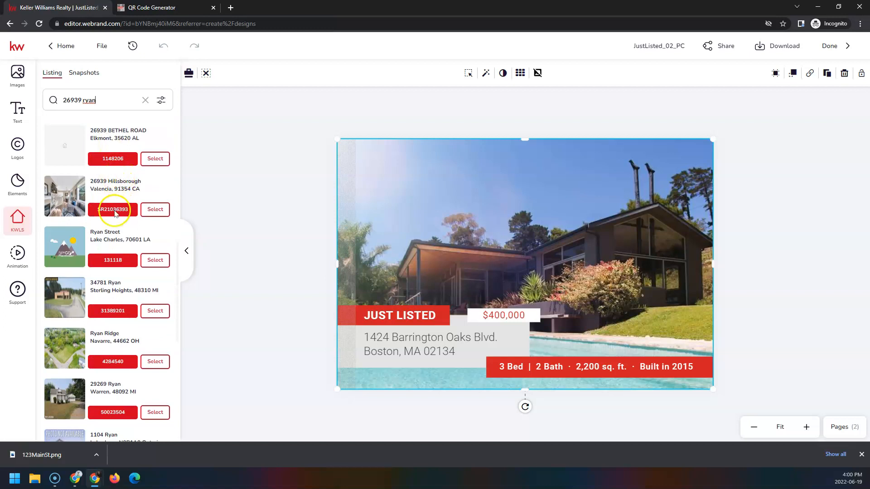
{"action": "left_click", "coordinate": [156, 211]}
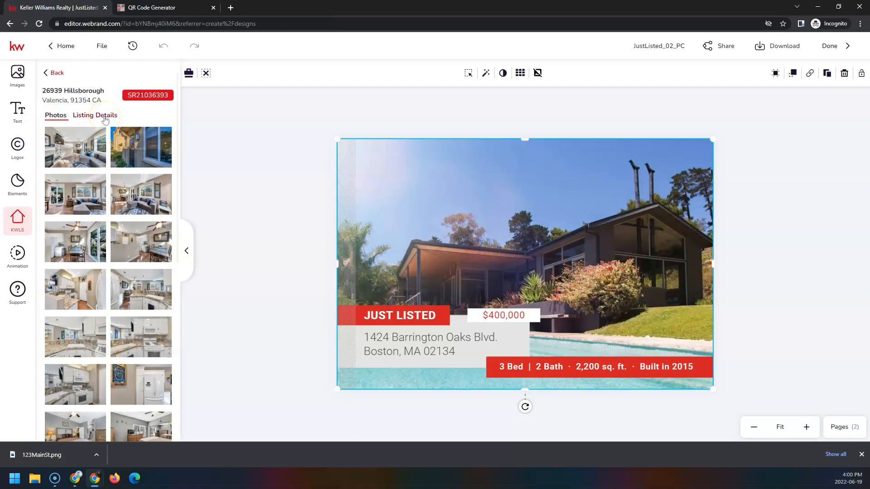
- Replace the postcard's background house photo with the listing's townhouse exterior shot
{"action": "scroll", "coordinate": [116, 254], "scroll_direction": "down", "scroll_amount": 4}
{"action": "scroll", "coordinate": [118, 271], "scroll_direction": "down", "scroll_amount": 4}
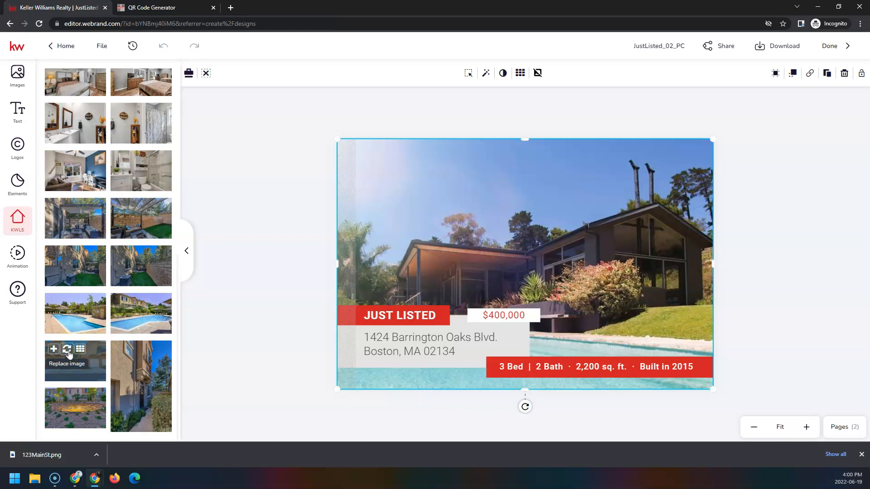
{"action": "left_click", "coordinate": [67, 349]}
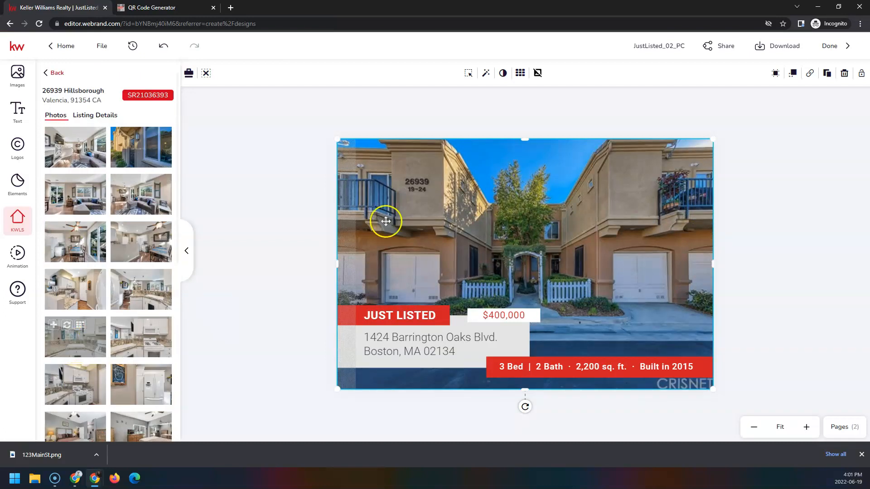
{"action": "left_click", "coordinate": [499, 317]}
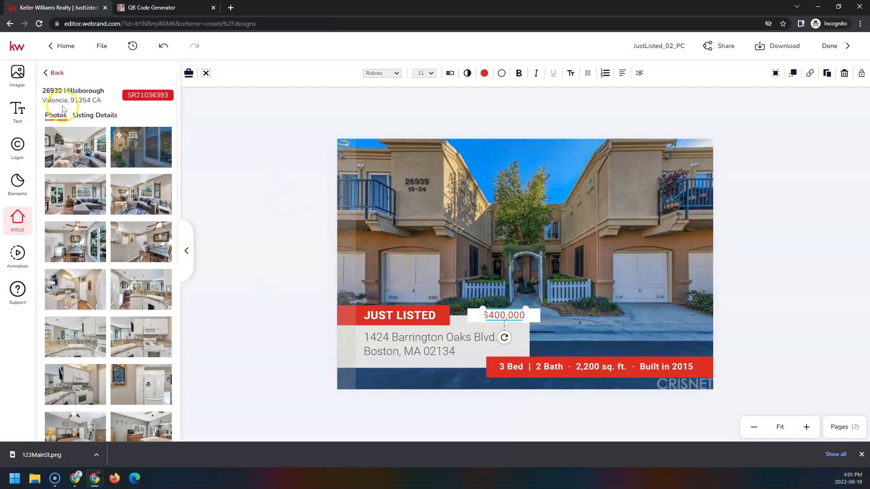
- Fill the price from the listing's Current Price and trim USD so it reads $439,000
{"action": "left_click", "coordinate": [90, 116]}
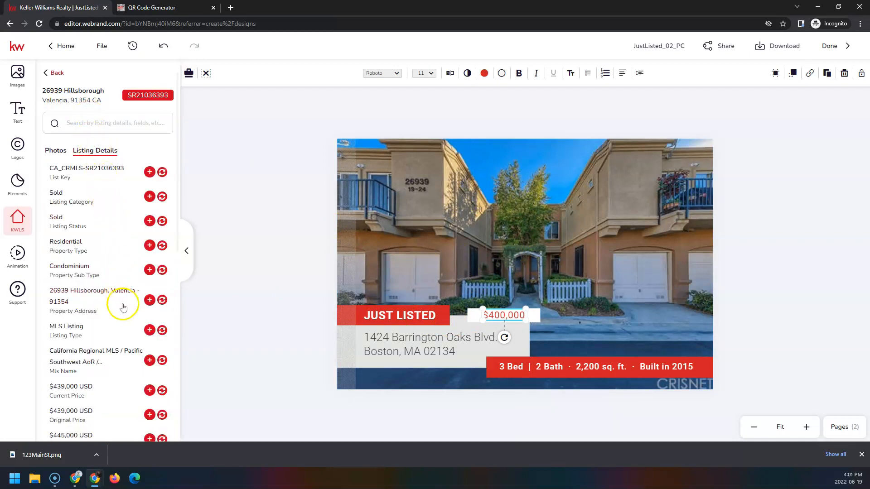
{"action": "left_click", "coordinate": [162, 391]}
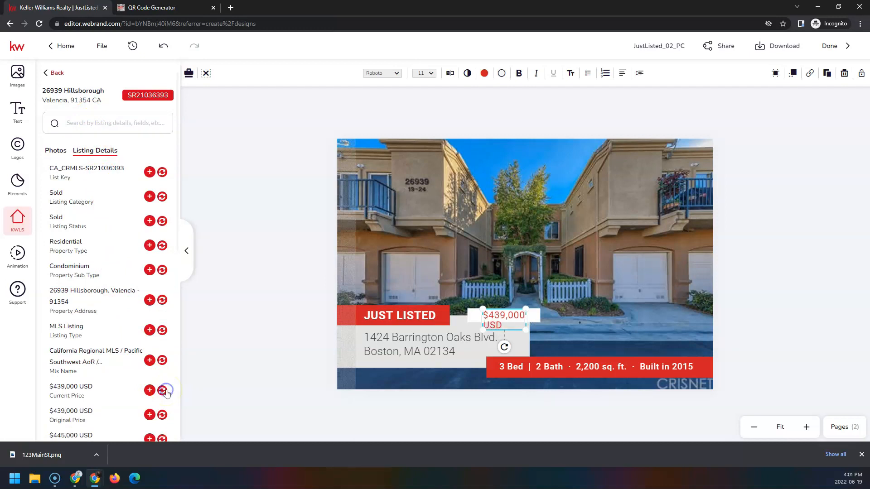
{"action": "double_click", "coordinate": [502, 324]}
{"action": "key", "text": "BackSpace"}
{"action": "key", "text": "BackSpace"}
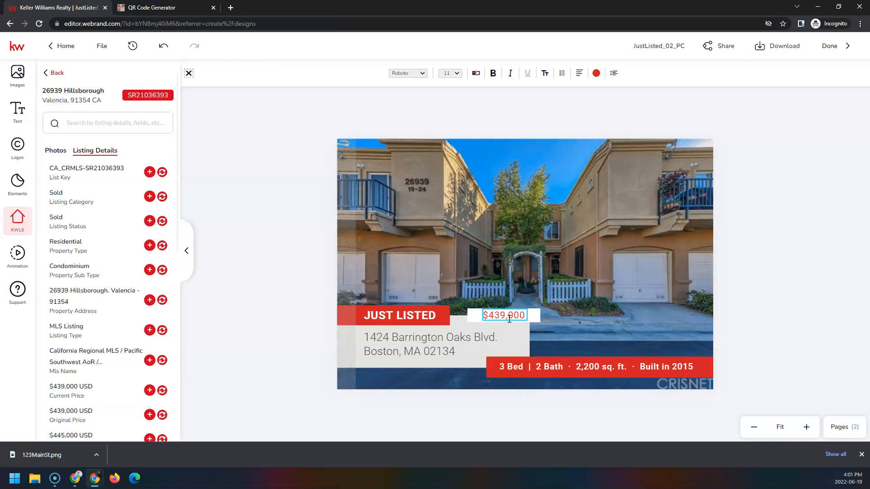
{"action": "left_click", "coordinate": [401, 344]}
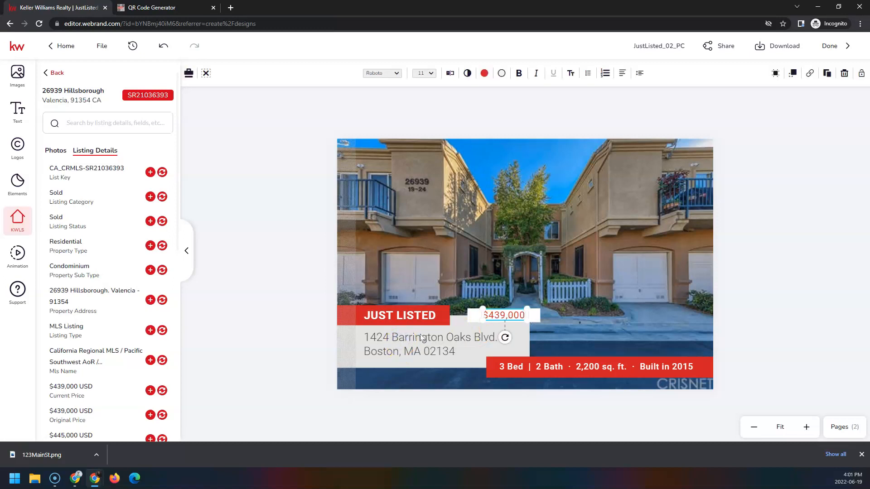
{"action": "left_click", "coordinate": [420, 339]}
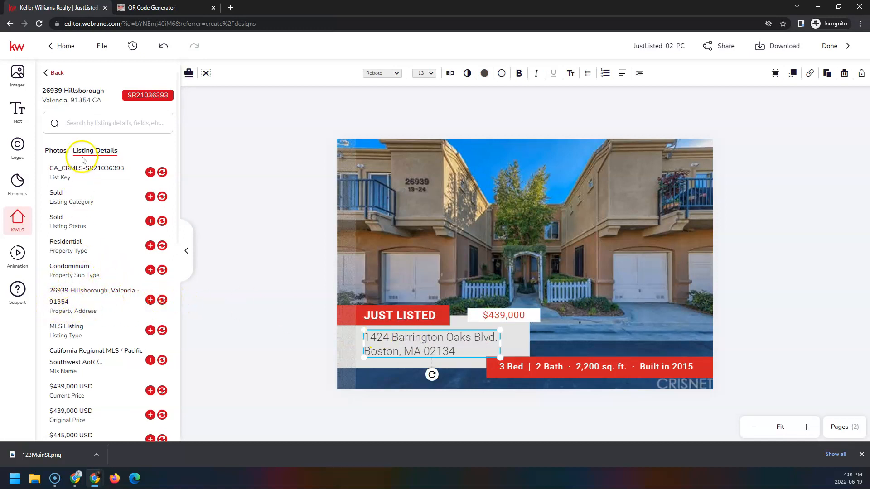
{"action": "left_click", "coordinate": [163, 300]}
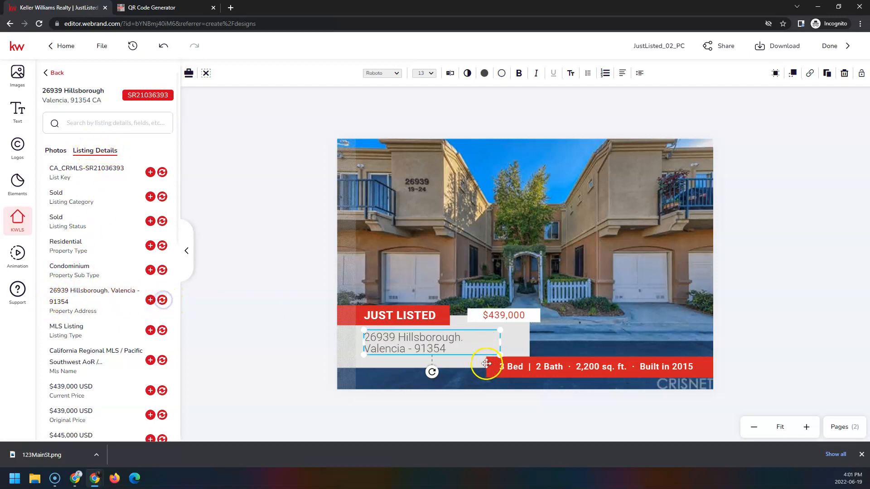
{"action": "double_click", "coordinate": [413, 351]}
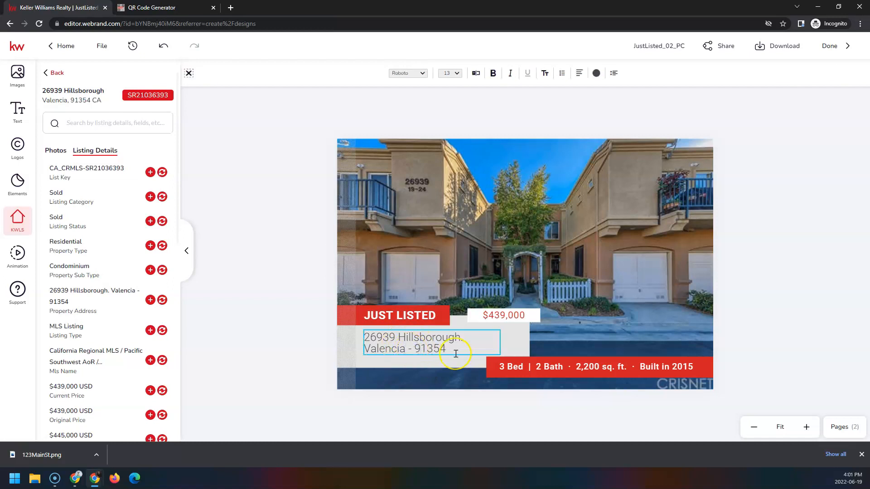
{"action": "key", "text": "BackSpace"}
{"action": "key", "text": "BackSpace"}
{"action": "type", "text": ", CA"}
{"action": "scroll", "coordinate": [101, 295], "scroll_direction": "down", "scroll_amount": 9}
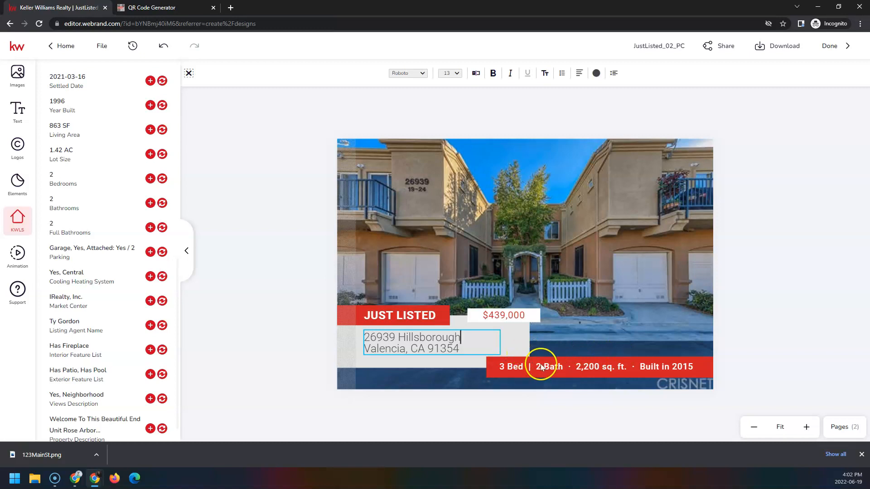
- Select the red banner's stats text, undoing an accidental shift, and open it for text editing
{"action": "left_click", "coordinate": [519, 369]}
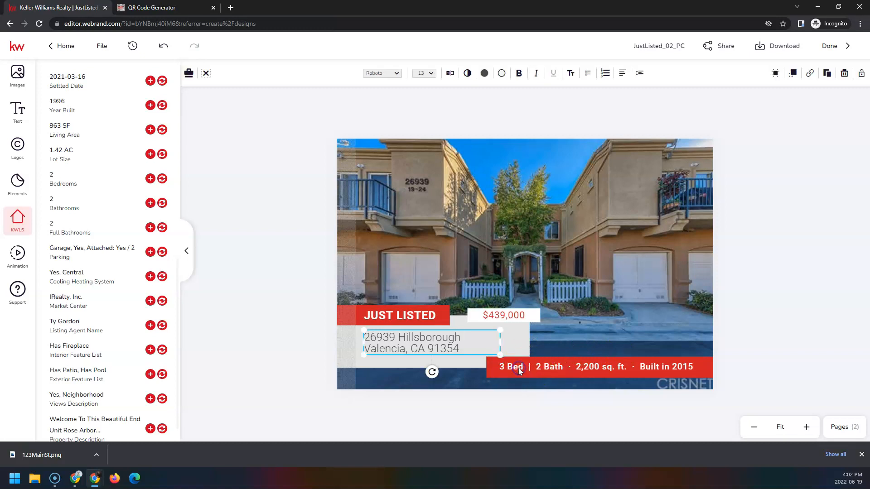
{"action": "left_click", "coordinate": [503, 368]}
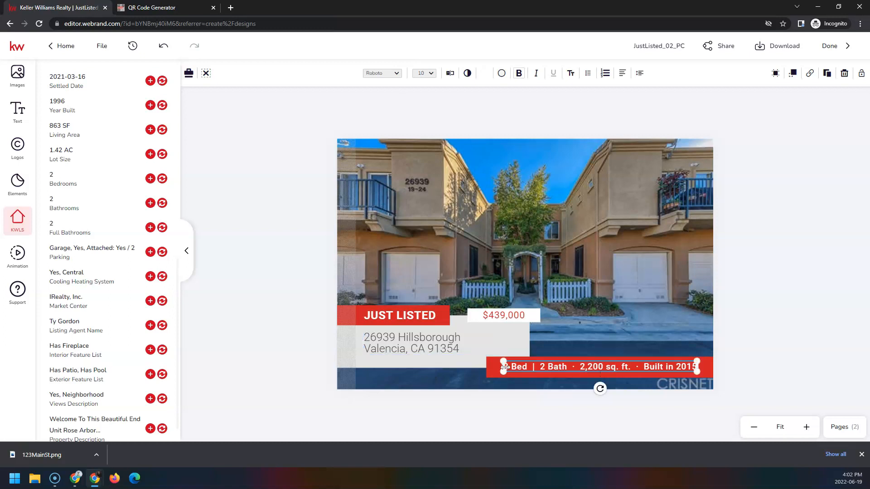
{"action": "left_click_drag", "start_coordinate": [509, 371], "coordinate": [513, 372]}
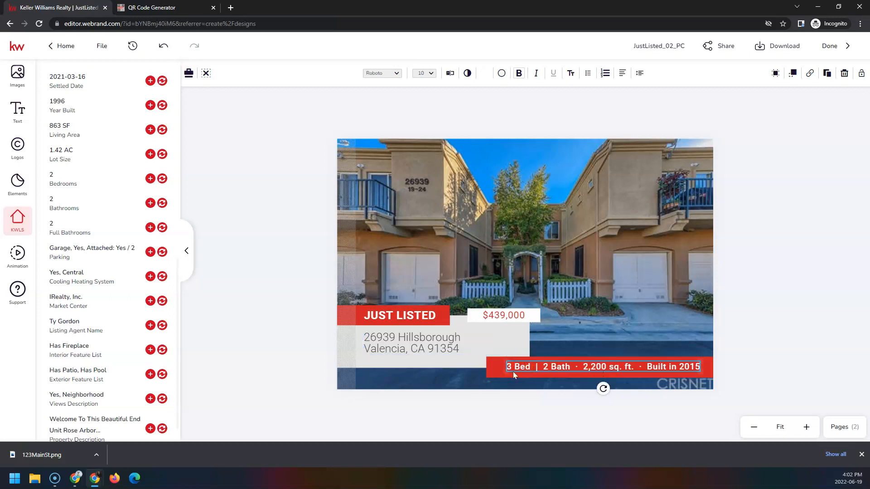
{"action": "left_click", "coordinate": [163, 46]}
{"action": "left_click", "coordinate": [163, 46]}
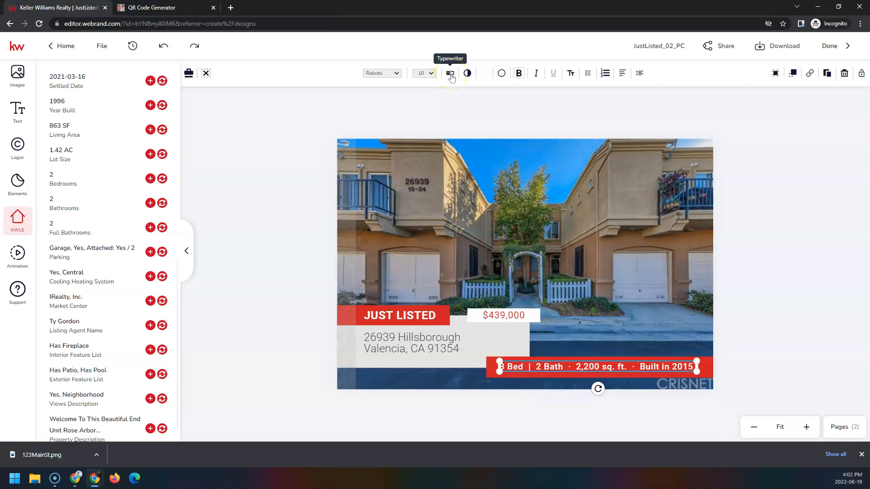
{"action": "left_click", "coordinate": [451, 77]}
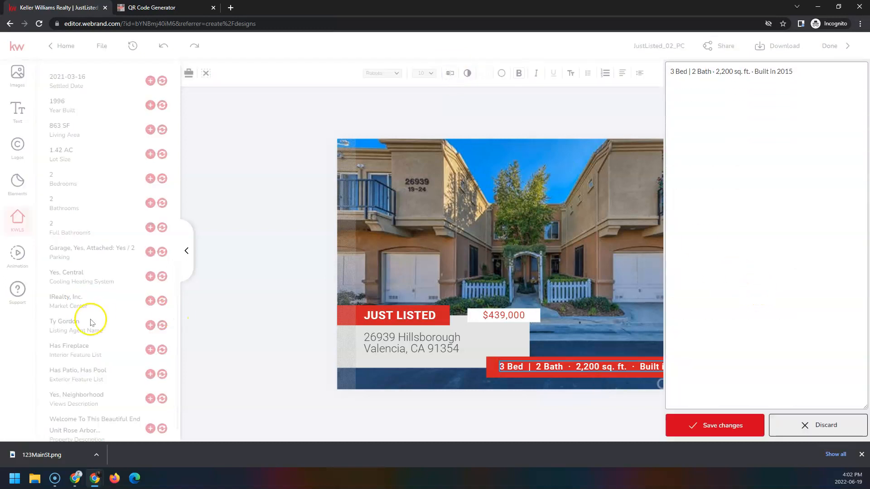
- Change the stats to 2 Bed | 2 Bath | 863 sq. ft. | Built in 1996 and save
{"action": "left_click_drag", "start_coordinate": [674, 71], "coordinate": [668, 73]}
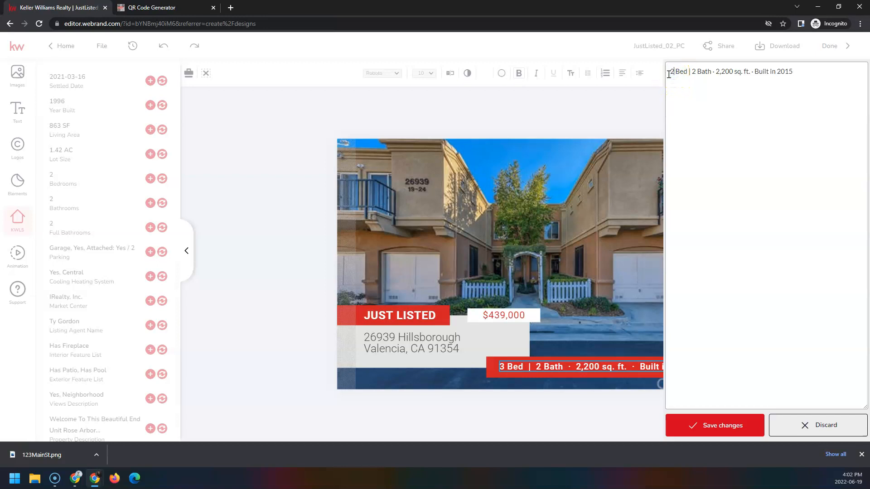
{"action": "left_click", "coordinate": [715, 71]}
{"action": "key", "text": "BackSpace"}
{"action": "type", "text": "|"}
{"action": "left_click_drag", "start_coordinate": [716, 72], "coordinate": [732, 73]}
{"action": "type", "text": "863"}
{"action": "left_click", "coordinate": [747, 73]}
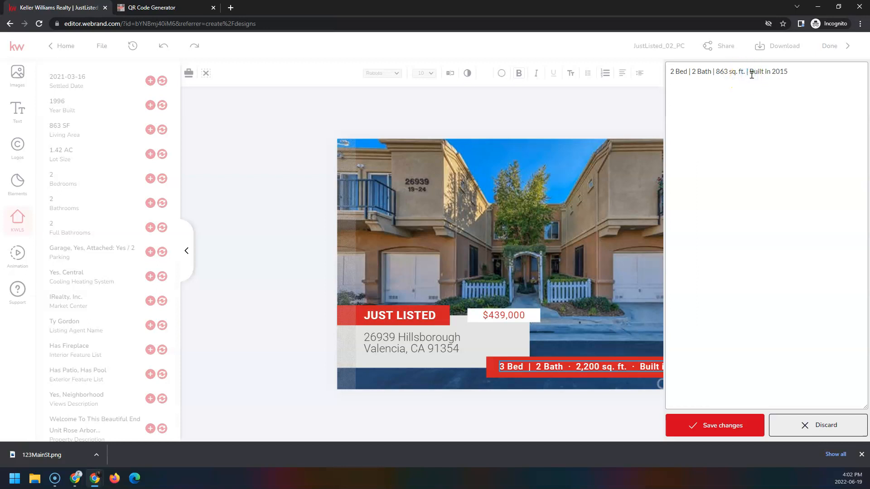
{"action": "type", "text": "|"}
{"action": "double_click", "coordinate": [773, 72]}
{"action": "type", "text": "1996"}
{"action": "left_click", "coordinate": [742, 429]}
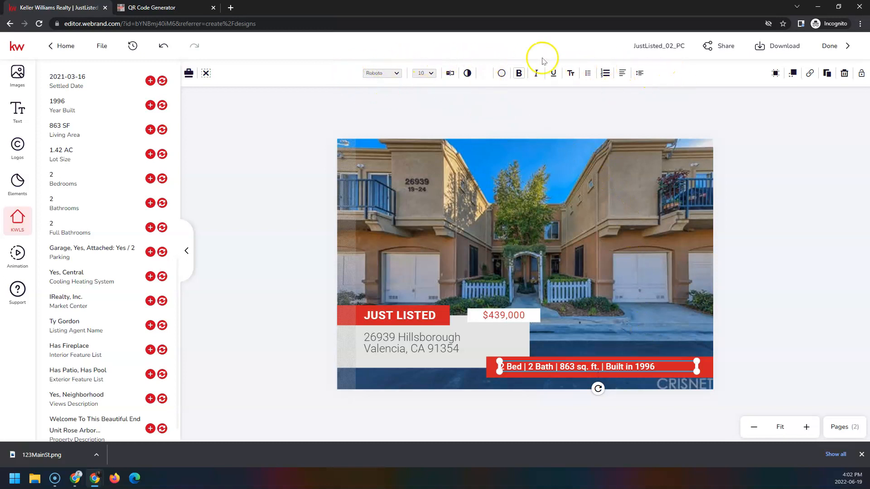
- Set the stats text alignment to Center in the banner
{"action": "left_click", "coordinate": [623, 75]}
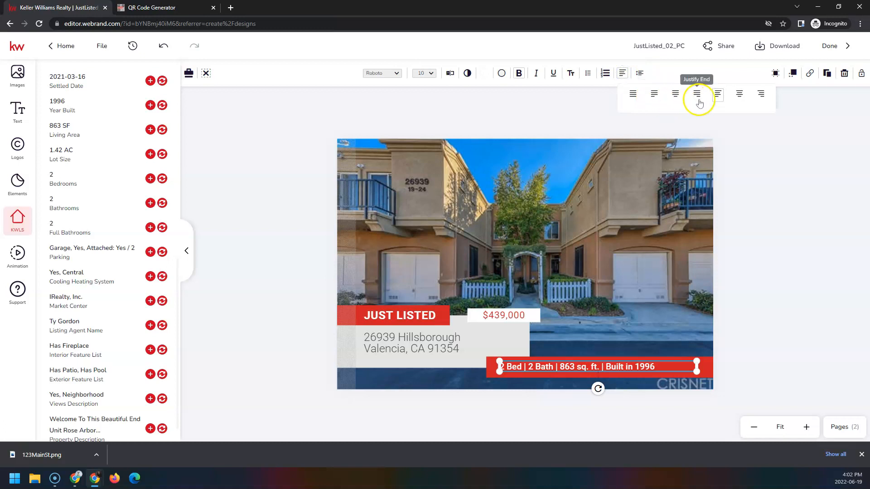
{"action": "left_click", "coordinate": [739, 93]}
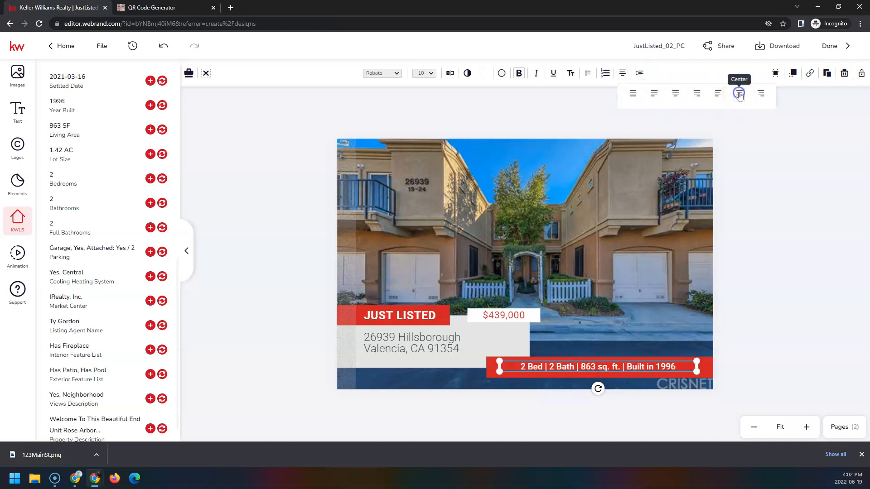
{"action": "left_click", "coordinate": [790, 315]}
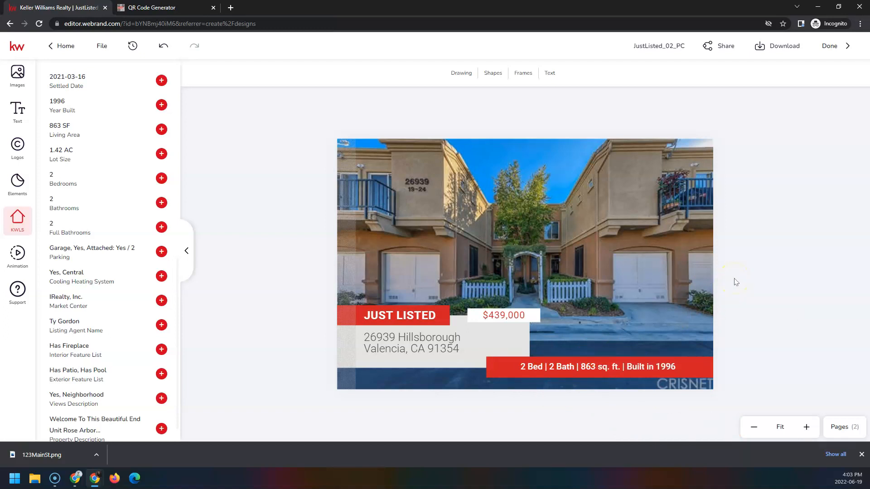
- Switch to page 2, the postcard's back side, and select the placeholder agent photo
{"action": "left_click", "coordinate": [838, 428]}
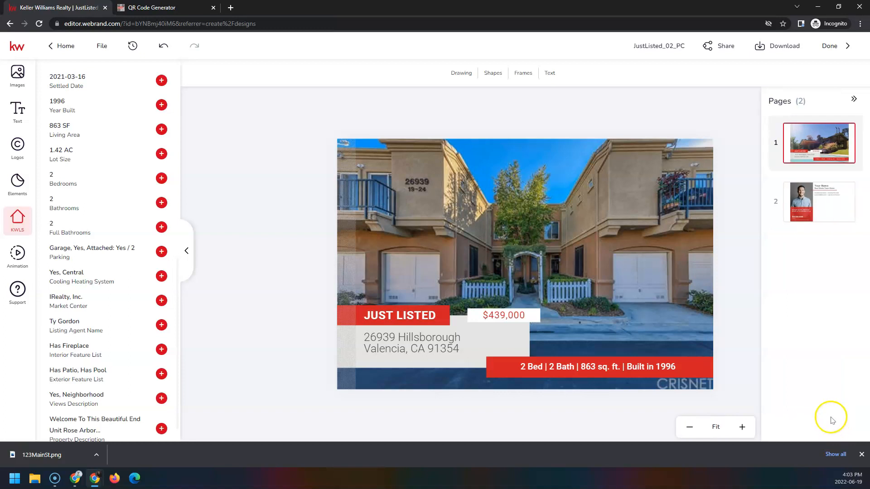
{"action": "left_click", "coordinate": [794, 205]}
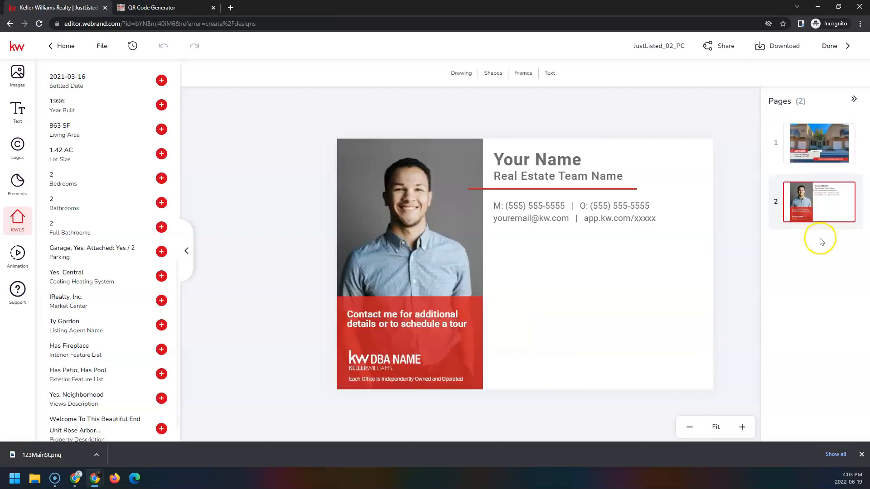
{"action": "left_click", "coordinate": [372, 183]}
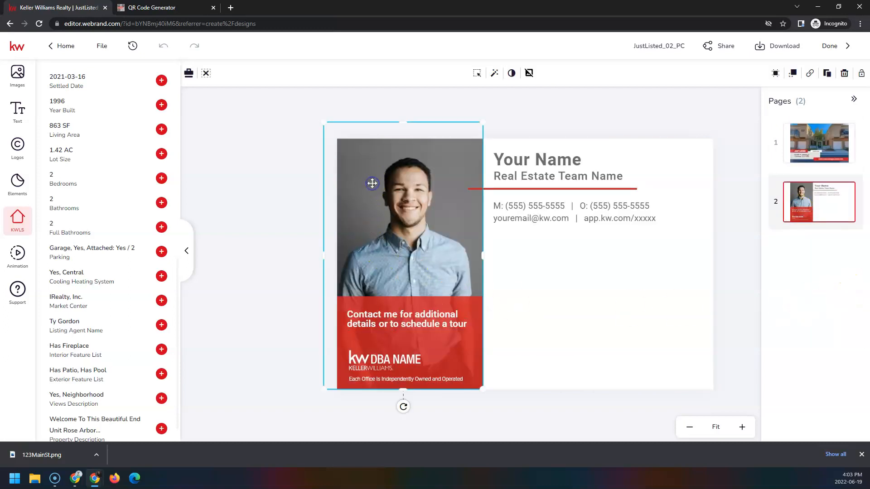
- Replace the back-side placeholder photo with the woman's seated portrait from My Assets, shifted down to fit the frame
{"action": "left_click", "coordinate": [23, 77]}
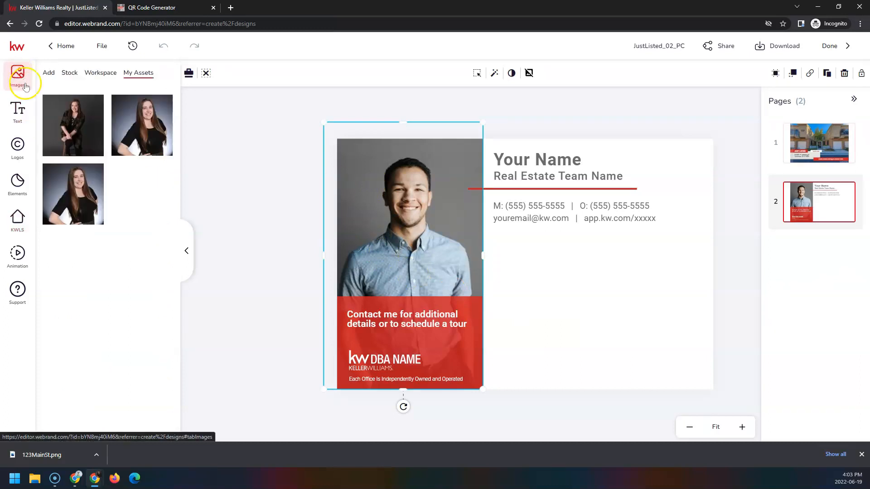
{"action": "left_click", "coordinate": [67, 105]}
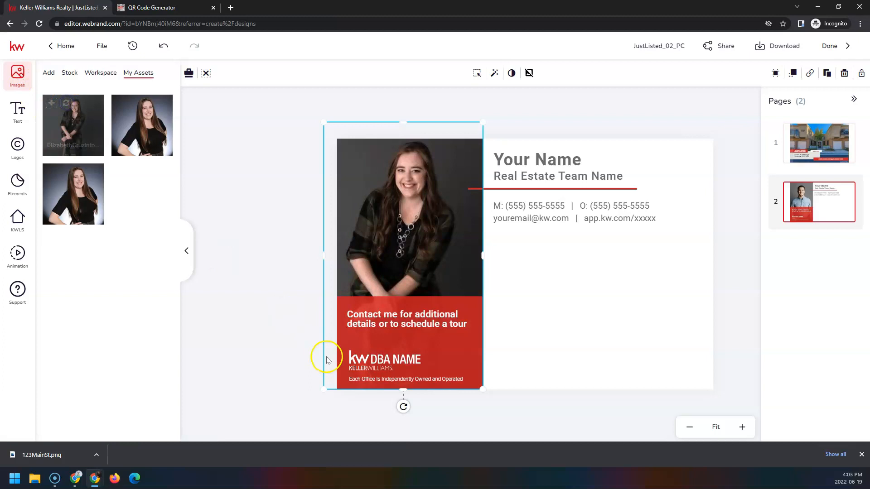
{"action": "left_click", "coordinate": [477, 74]}
{"action": "left_click_drag", "start_coordinate": [441, 198], "coordinate": [406, 284]}
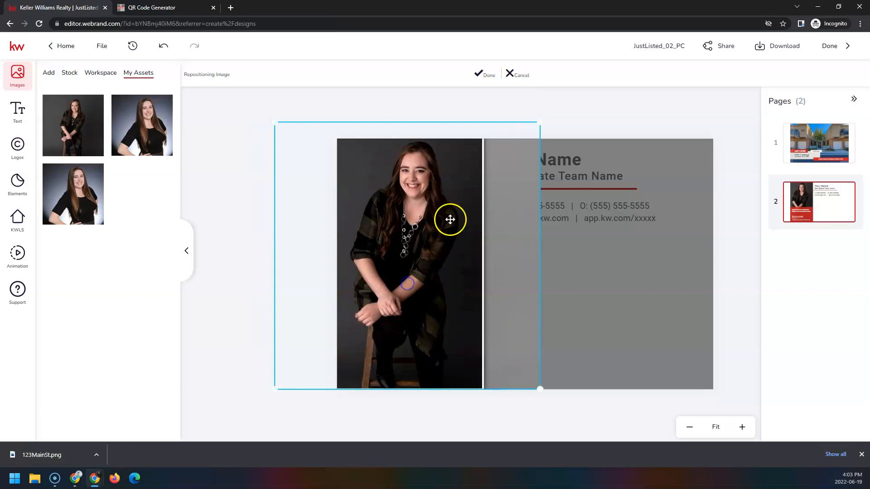
{"action": "left_click", "coordinate": [484, 75]}
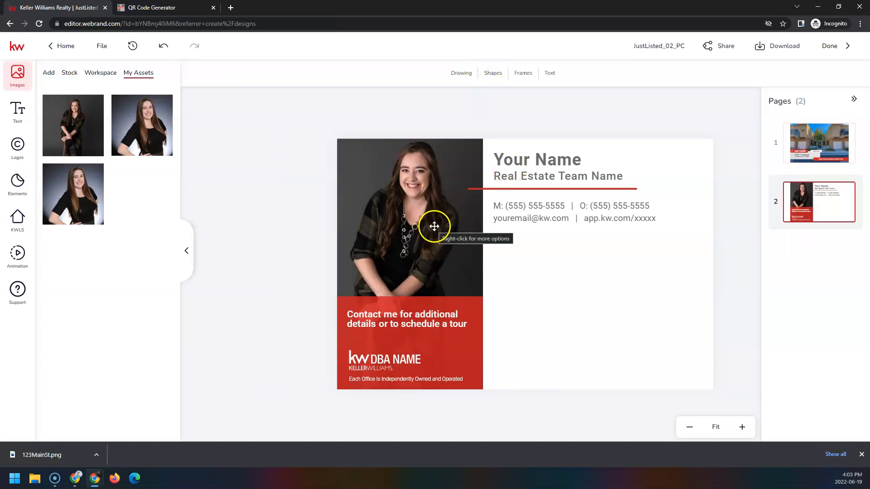
- Swap the DBA NAME logo in the red contact bar for the KW Southland Partners logo from My Assets
{"action": "left_click", "coordinate": [374, 362]}
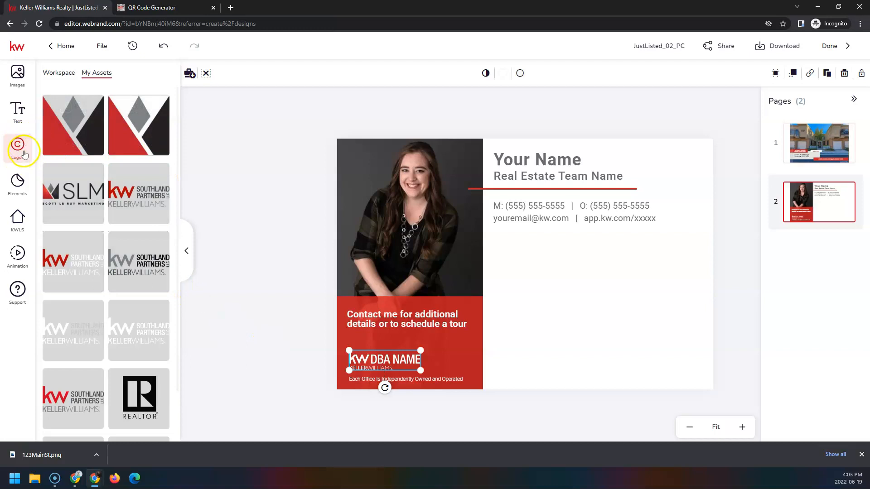
{"action": "mouse_move", "coordinate": [114, 144]}
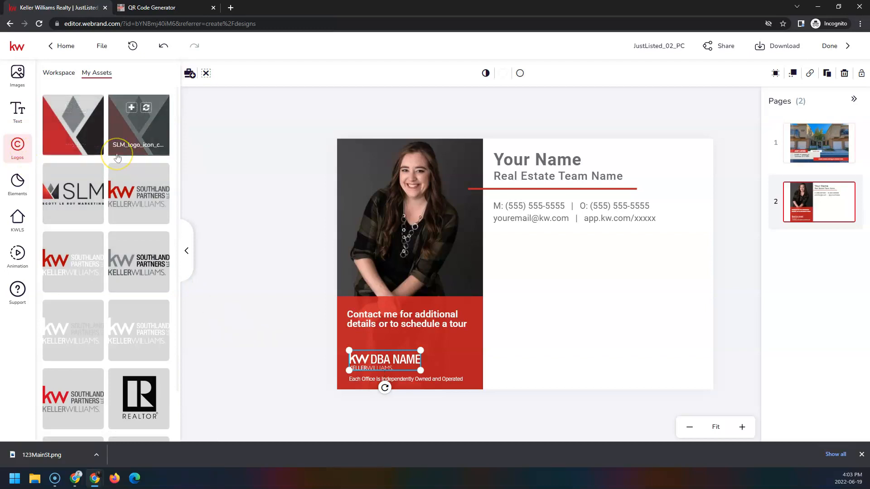
{"action": "mouse_move", "coordinate": [146, 312]}
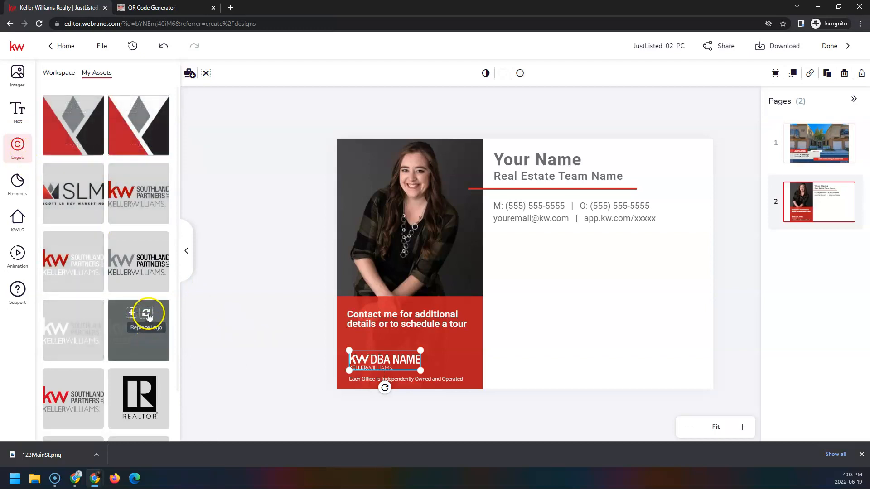
{"action": "left_click", "coordinate": [148, 314]}
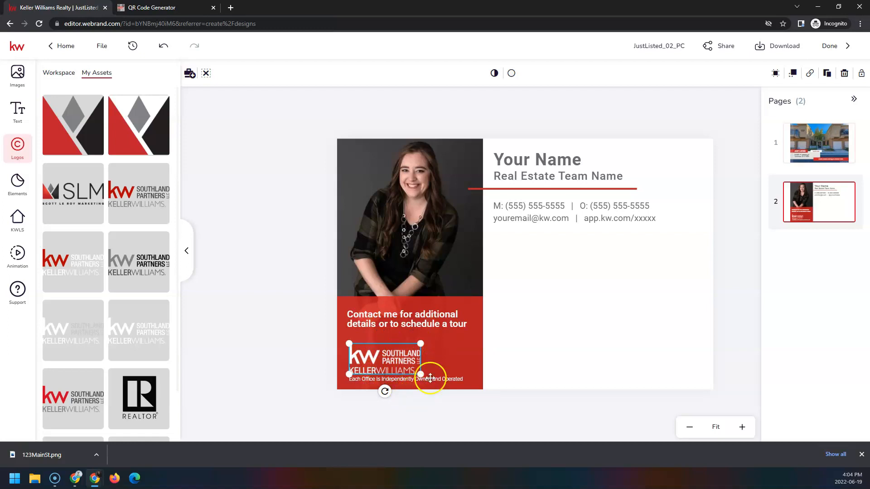
{"action": "double_click", "coordinate": [515, 161]}
- Fill the Your Name placeholder with the agent's saved name asset and widen it to one line
{"action": "left_click", "coordinate": [530, 161]}
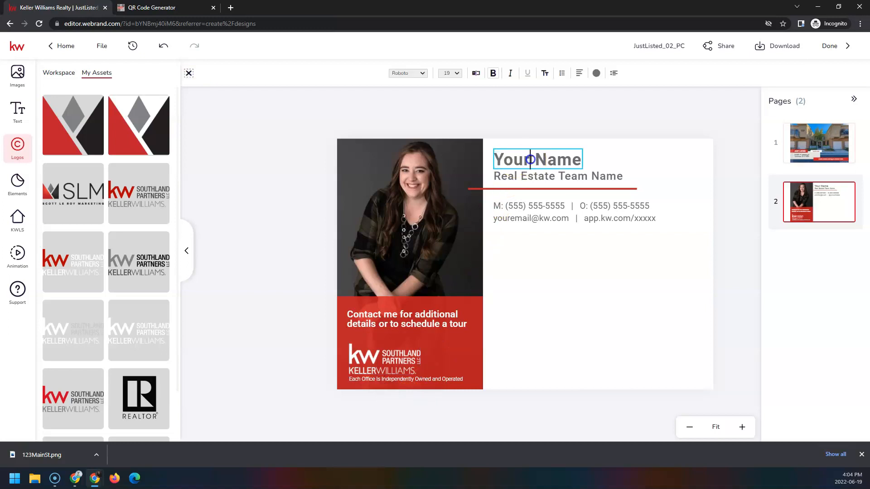
{"action": "left_click", "coordinate": [16, 116]}
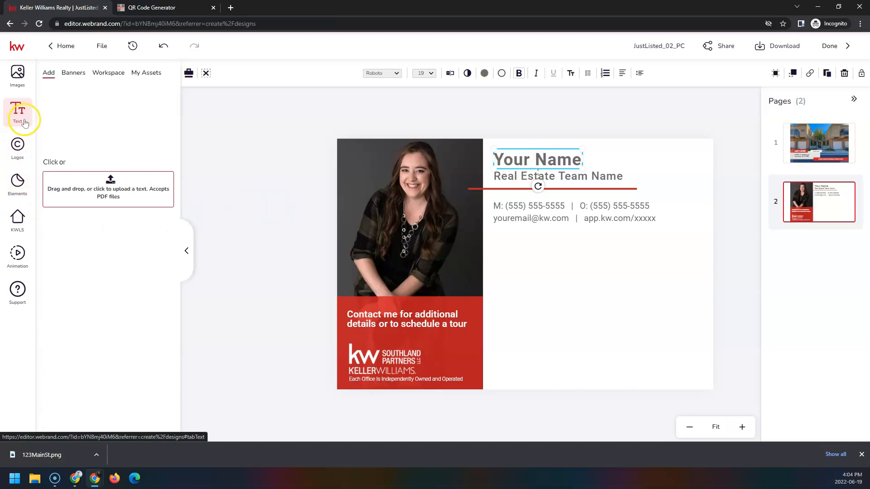
{"action": "left_click", "coordinate": [149, 73]}
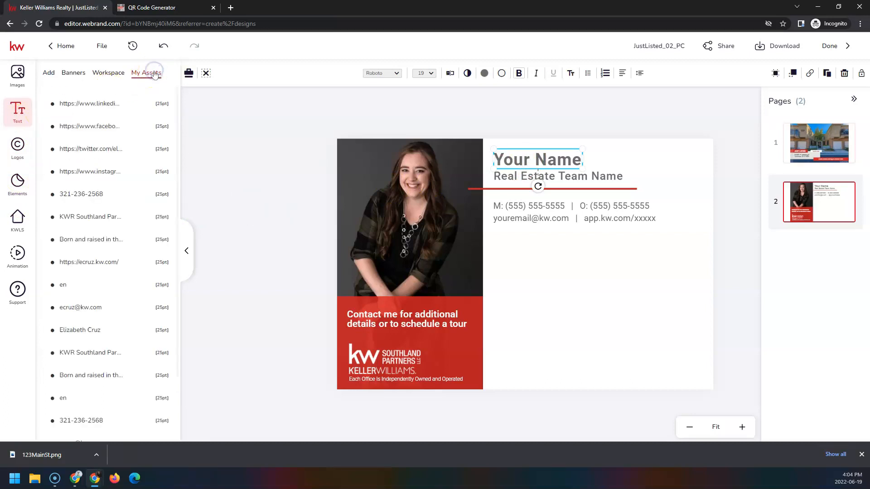
{"action": "left_click", "coordinate": [145, 333]}
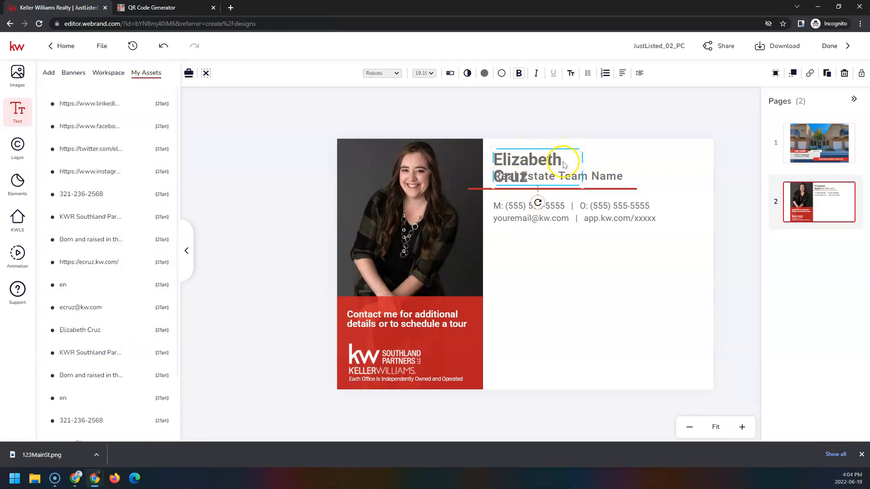
{"action": "mouse_move", "coordinate": [602, 163]}
{"action": "left_mouse_down"}
{"action": "mouse_move", "coordinate": [618, 163]}
{"action": "mouse_move", "coordinate": [606, 162]}
{"action": "left_mouse_up"}
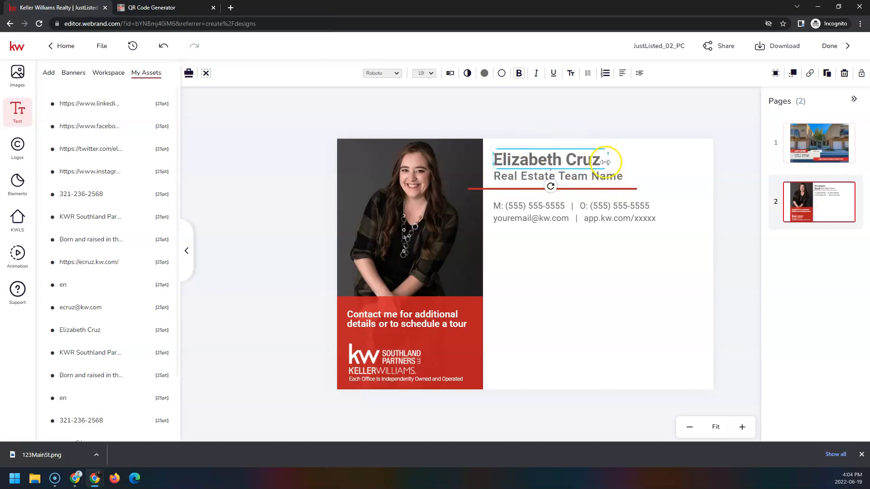
- Change the Real Estate Team Name placeholder to KW Southland Partners, LLC and widen it to one line
{"action": "left_click", "coordinate": [585, 181]}
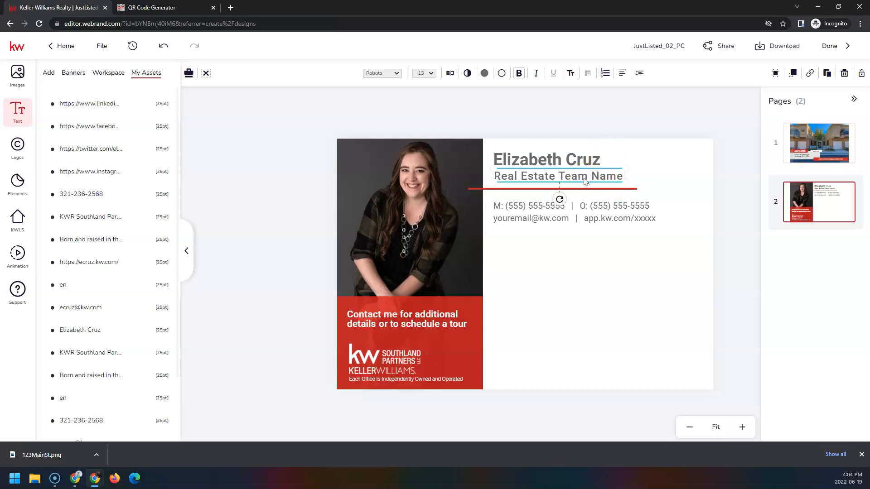
{"action": "left_click", "coordinate": [449, 73]}
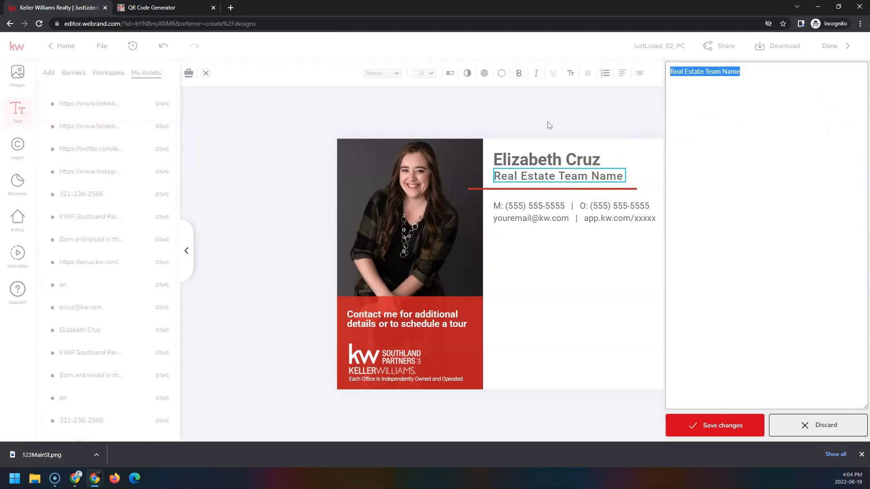
{"action": "type", "text": "KW Southland Partners, LLC"}
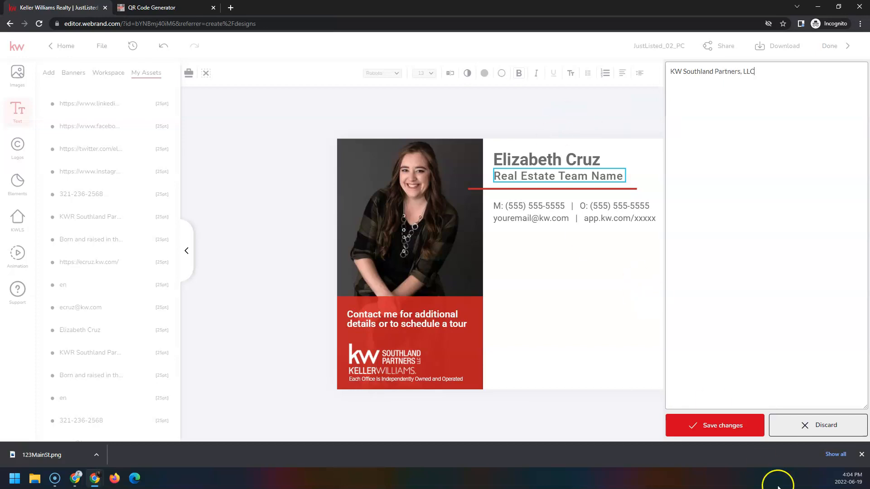
{"action": "left_click", "coordinate": [743, 424]}
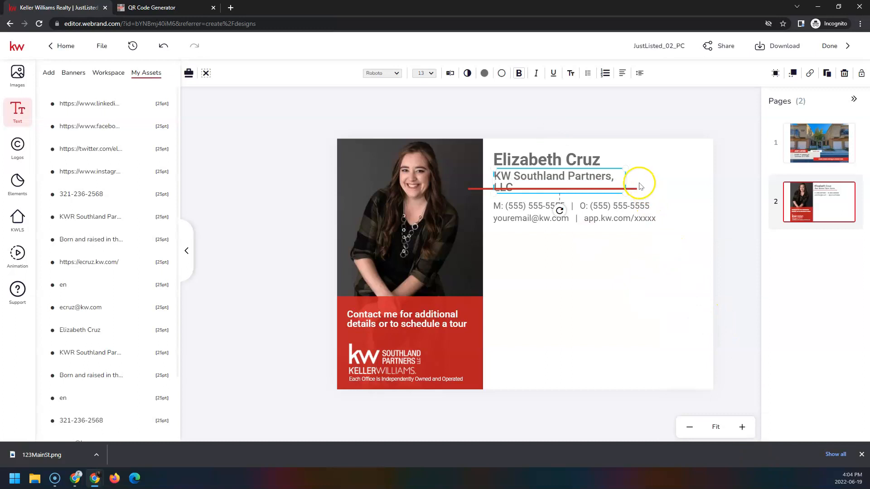
{"action": "left_click_drag", "start_coordinate": [626, 175], "coordinate": [648, 176]}
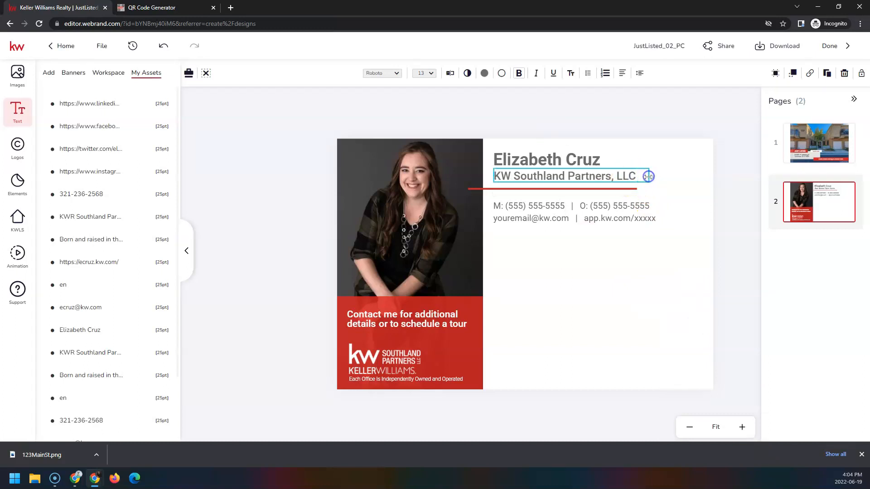
- Replace the placeholder contact block with the agent's saved mobile number and duplicate that line
{"action": "left_click", "coordinate": [535, 205]}
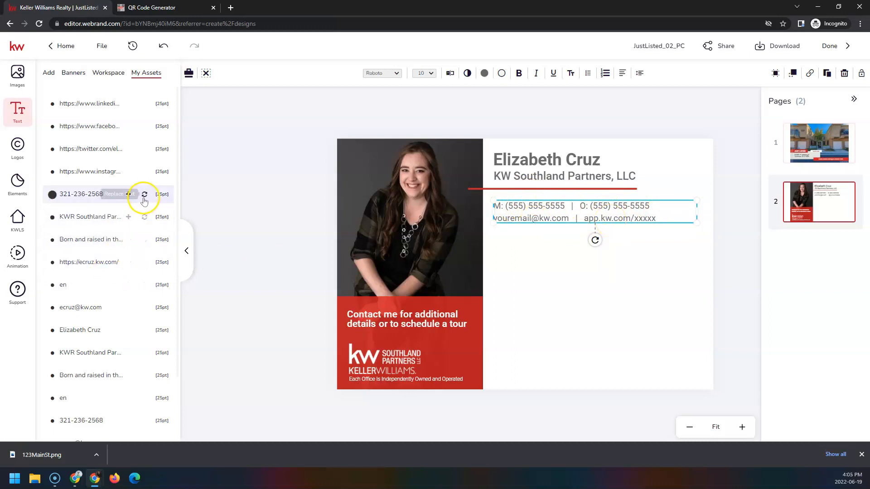
{"action": "left_click", "coordinate": [144, 196]}
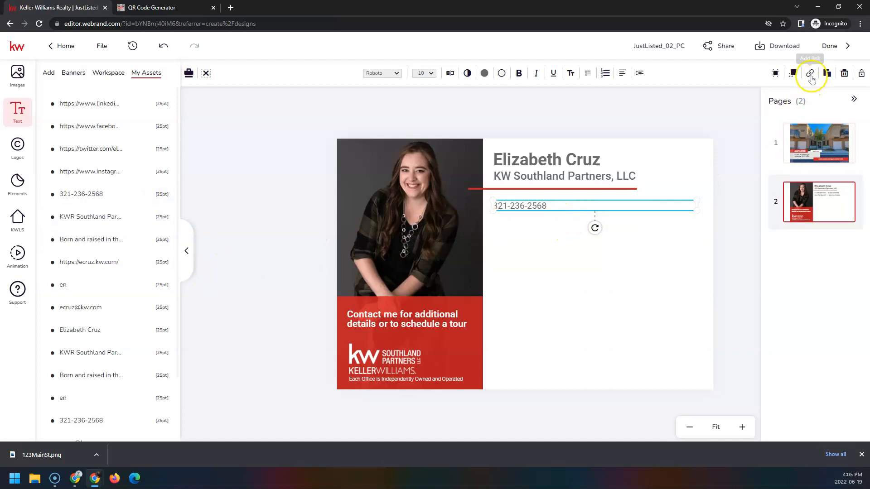
{"action": "left_click", "coordinate": [827, 75]}
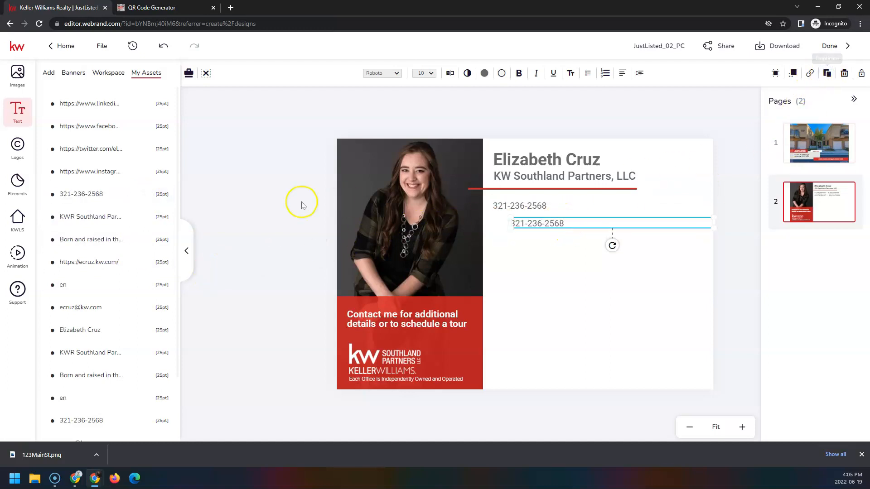
{"action": "scroll", "coordinate": [122, 272], "scroll_direction": "down", "scroll_amount": 2}
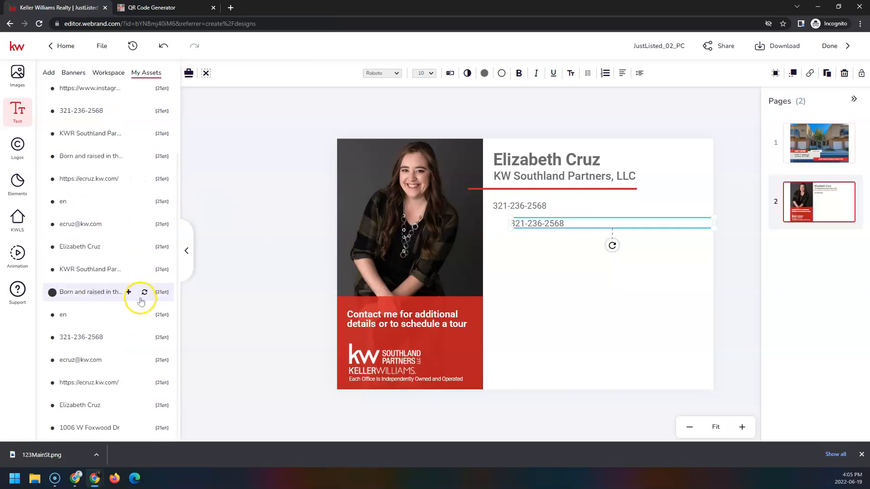
{"action": "scroll", "coordinate": [141, 304], "scroll_direction": "up", "scroll_amount": 2}
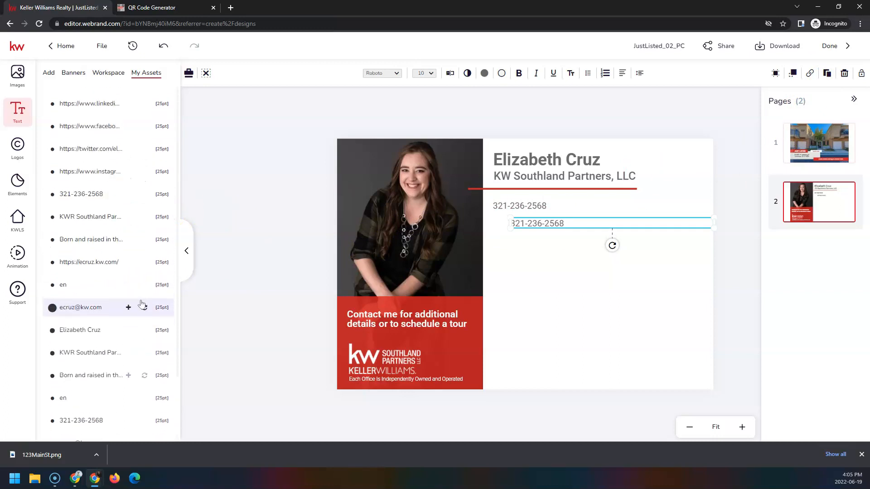
{"action": "scroll", "coordinate": [142, 306], "scroll_direction": "down", "scroll_amount": 2}
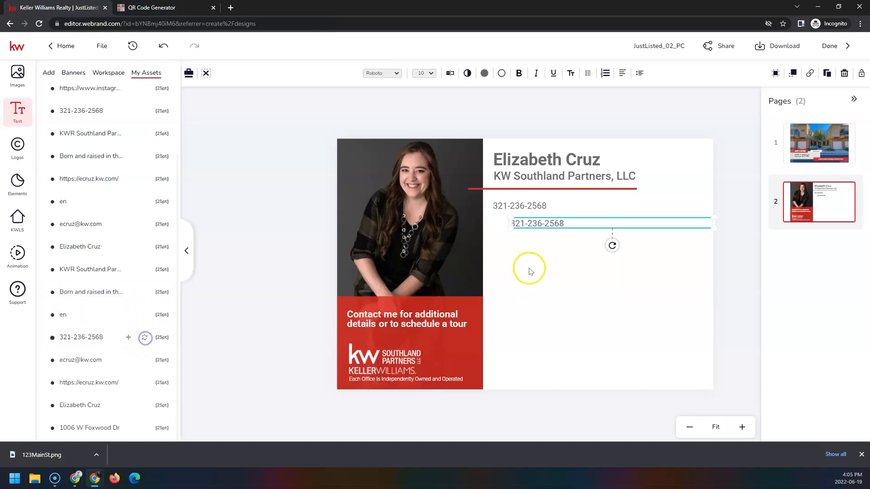
- Rewrite the copy as the office number, label the lines (C) and (O), and stack the office number under the mobile number
{"action": "double_click", "coordinate": [564, 223]}
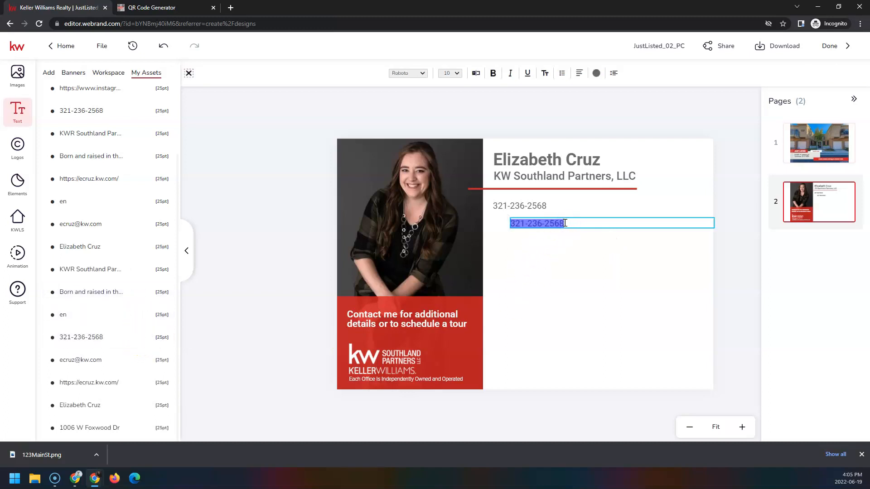
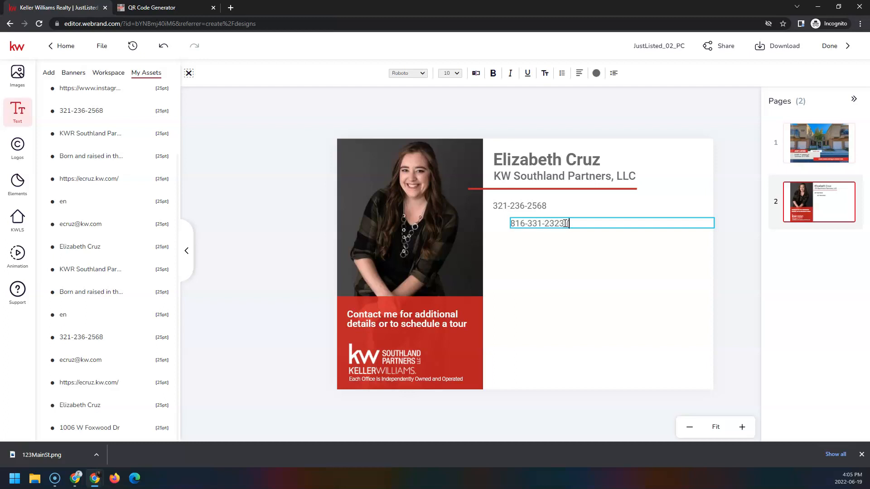
{"action": "double_click", "coordinate": [549, 207]}
{"action": "left_click", "coordinate": [549, 207]}
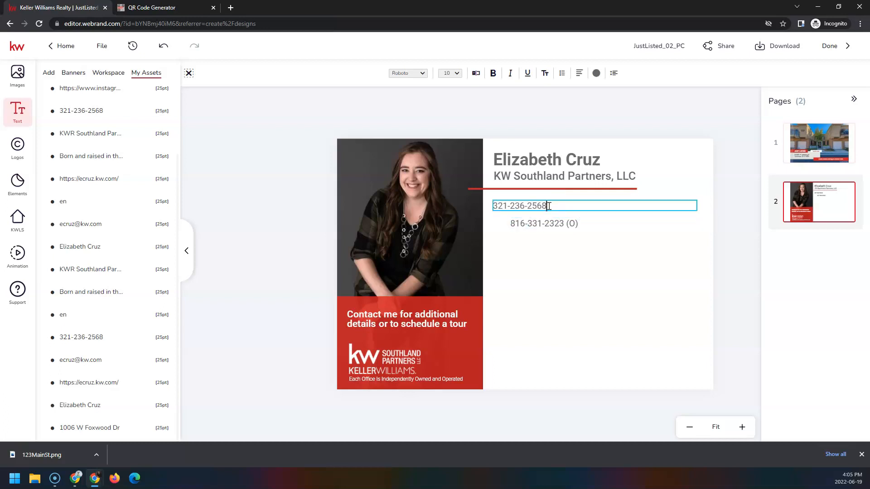
{"action": "left_click", "coordinate": [570, 225]}
{"action": "left_click", "coordinate": [555, 224]}
{"action": "left_click_drag", "start_coordinate": [569, 224], "coordinate": [554, 220]}
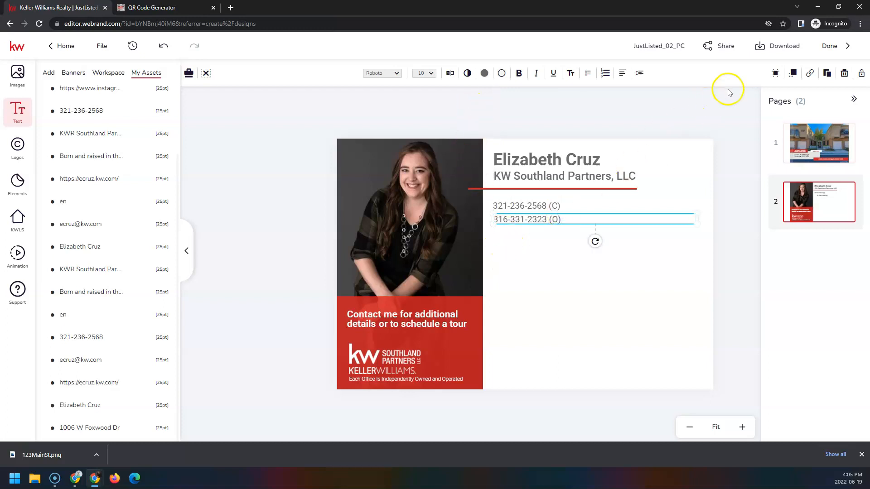
- Add the agent's email and website lines from the saved text assets below the phone numbers
{"action": "left_click", "coordinate": [827, 74]}
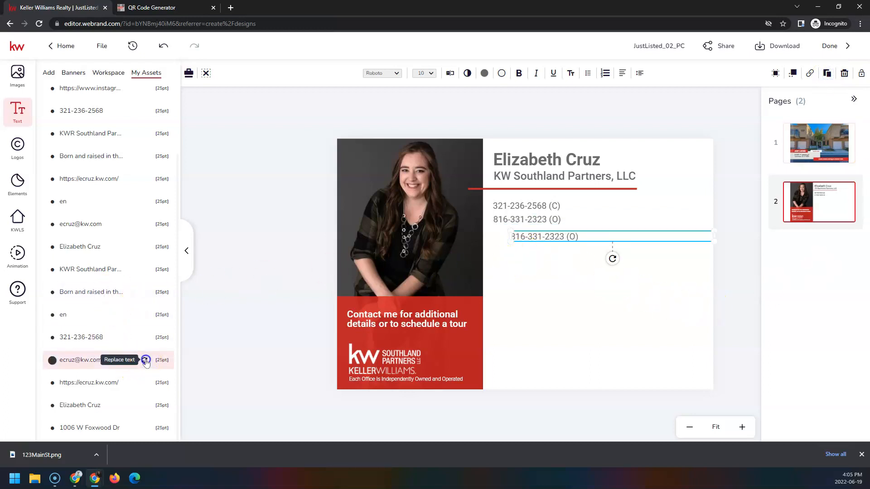
{"action": "left_click", "coordinate": [144, 359]}
{"action": "left_click_drag", "start_coordinate": [553, 239], "coordinate": [546, 234]}
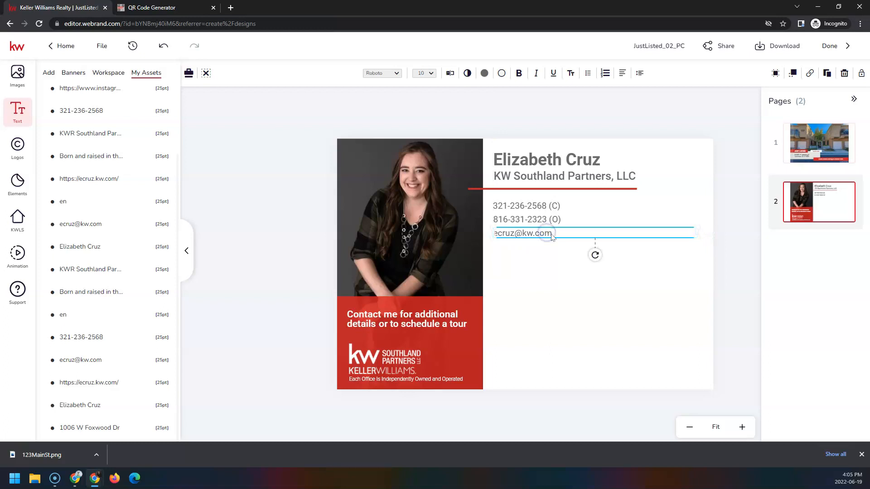
{"action": "left_click", "coordinate": [827, 74]}
{"action": "left_click", "coordinate": [144, 383]}
{"action": "left_click_drag", "start_coordinate": [576, 252], "coordinate": [560, 245]}
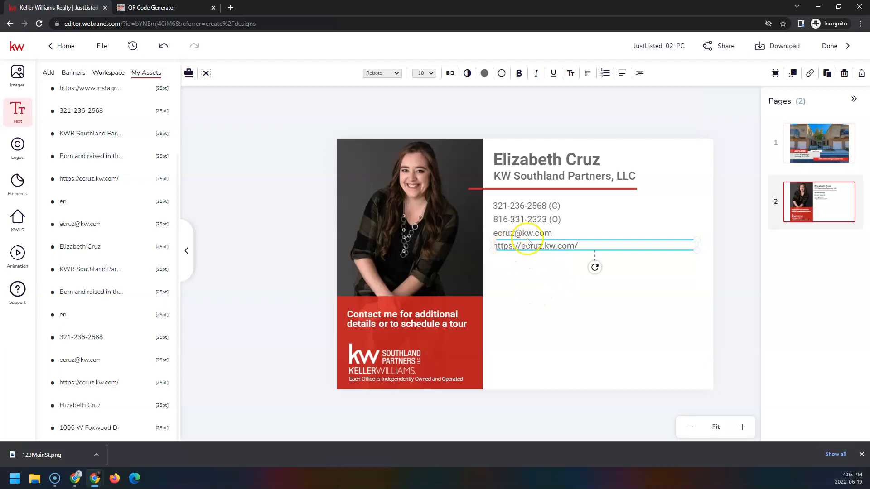
- Arrange both phone numbers on one line with the email and website side by side beneath
{"action": "left_click_drag", "start_coordinate": [564, 223], "coordinate": [588, 207]}
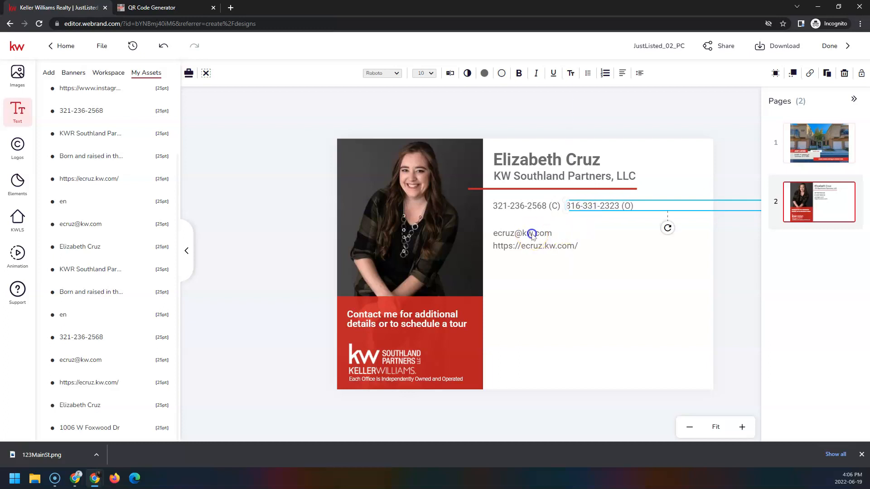
{"action": "left_click_drag", "start_coordinate": [530, 233], "coordinate": [534, 220]}
{"action": "left_click_drag", "start_coordinate": [509, 248], "coordinate": [581, 223]}
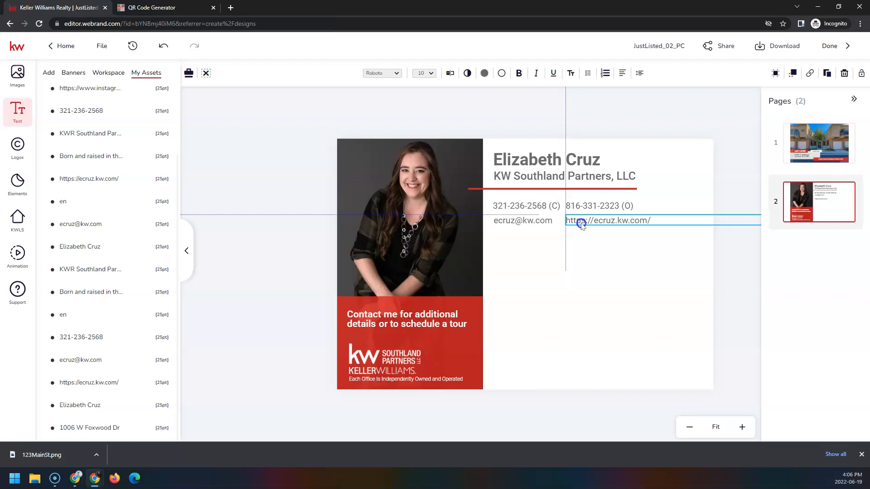
{"action": "left_click_drag", "start_coordinate": [581, 223], "coordinate": [582, 223]}
{"action": "left_click", "coordinate": [702, 111]}
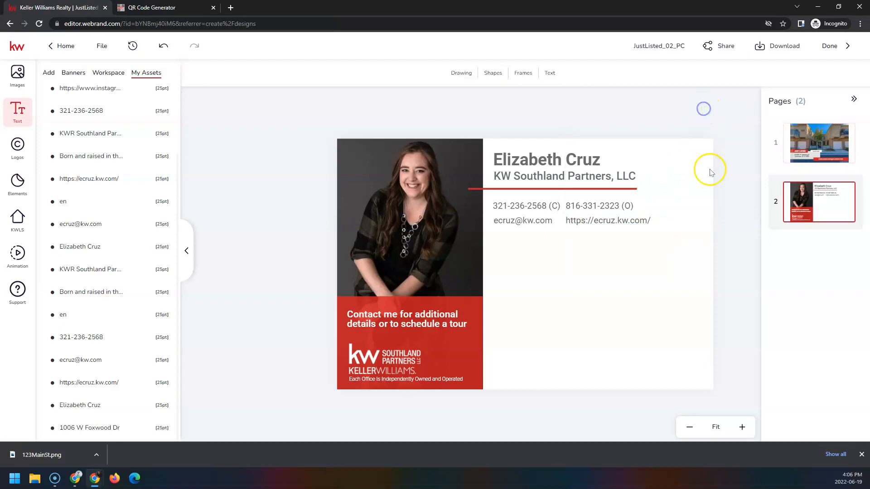
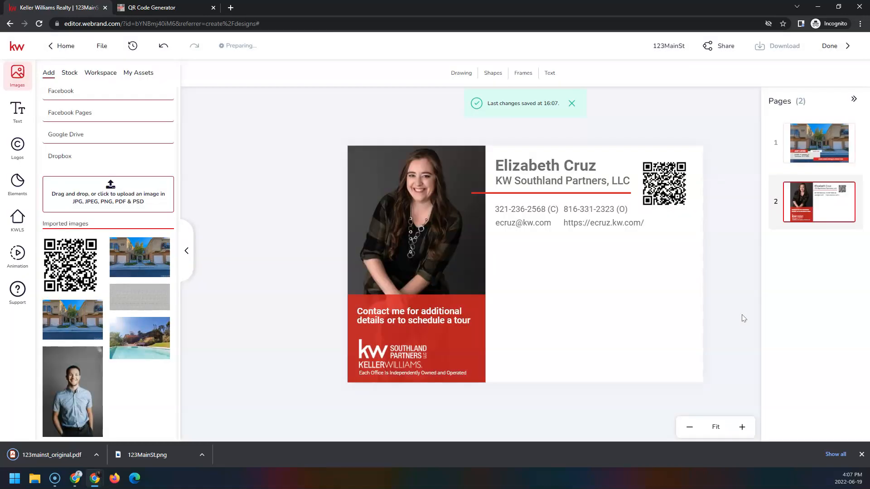
- Download only page 1 of the postcard as a PNG image
{"action": "left_click", "coordinate": [738, 317]}
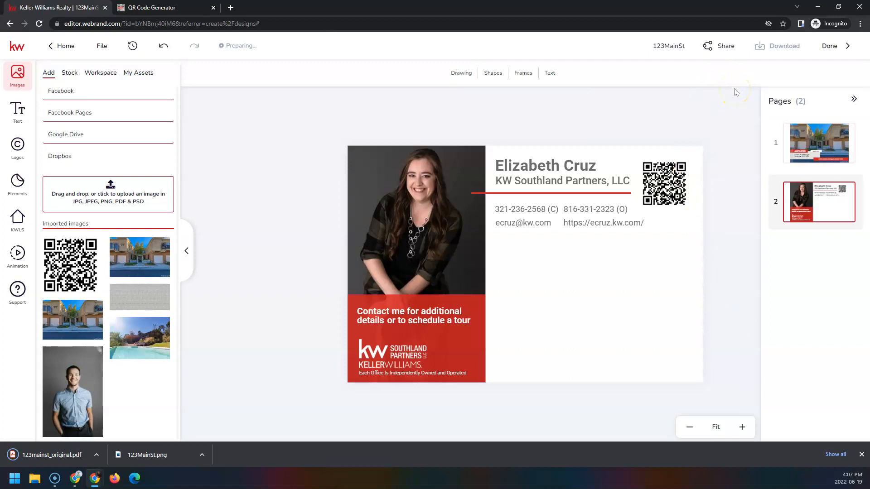
{"action": "left_click", "coordinate": [772, 47]}
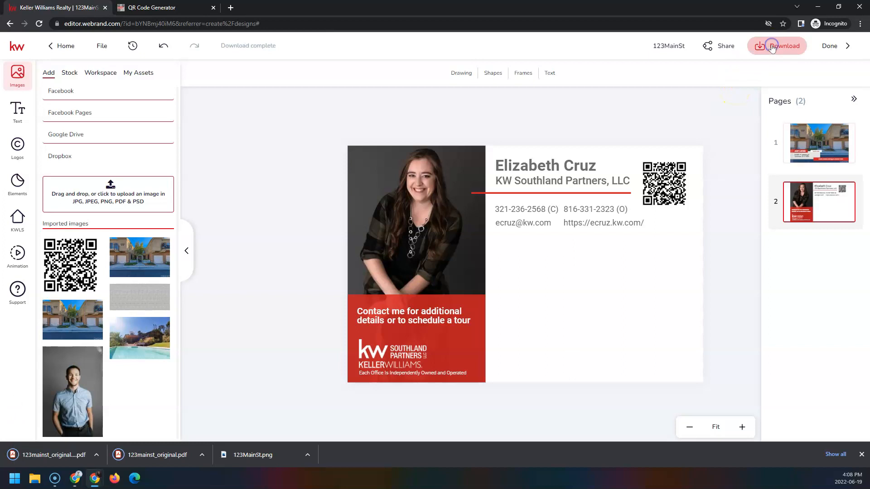
{"action": "left_click", "coordinate": [786, 90]}
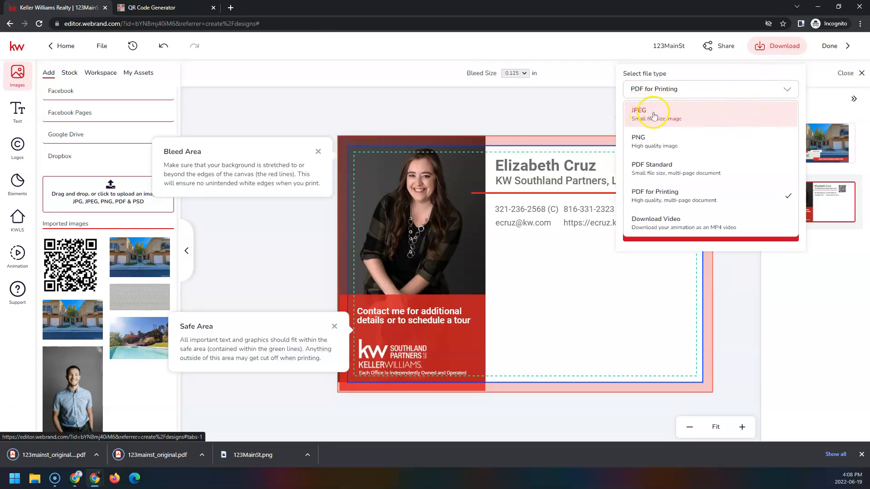
{"action": "left_click", "coordinate": [690, 146]}
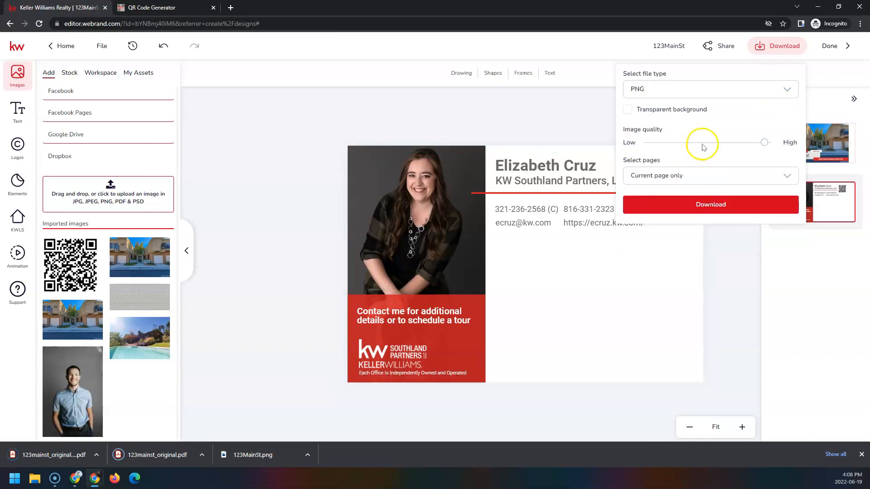
{"action": "left_click", "coordinate": [788, 180]}
{"action": "left_click", "coordinate": [788, 220]}
{"action": "left_click", "coordinate": [786, 248]}
{"action": "left_click", "coordinate": [721, 279]}
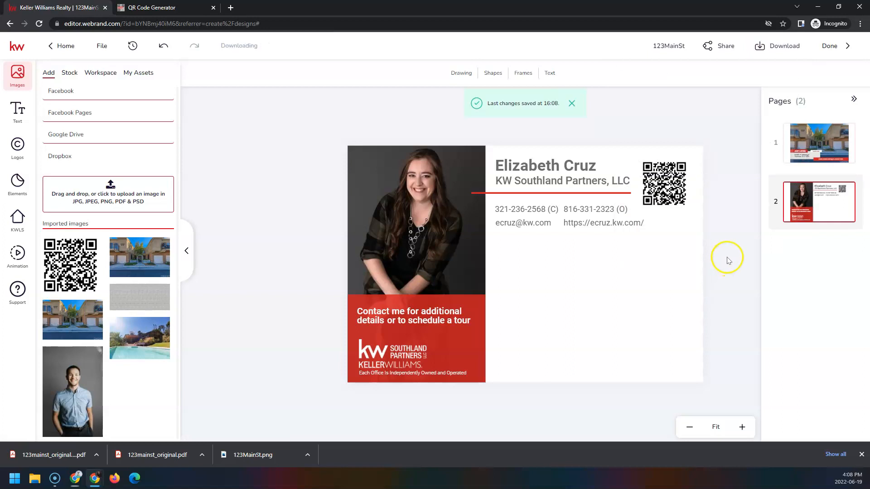
- Download page 2 as a separate PNG and exit the design editor
{"action": "left_click", "coordinate": [767, 49]}
{"action": "left_click", "coordinate": [788, 178]}
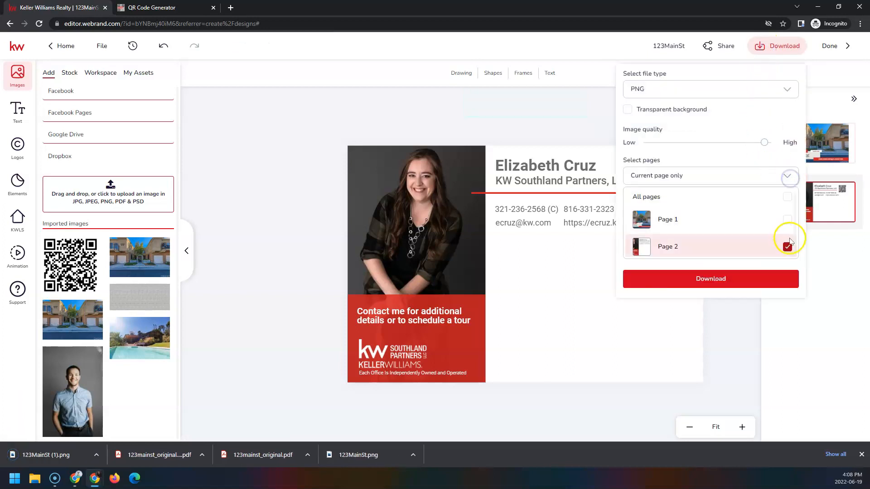
{"action": "left_click", "coordinate": [773, 284]}
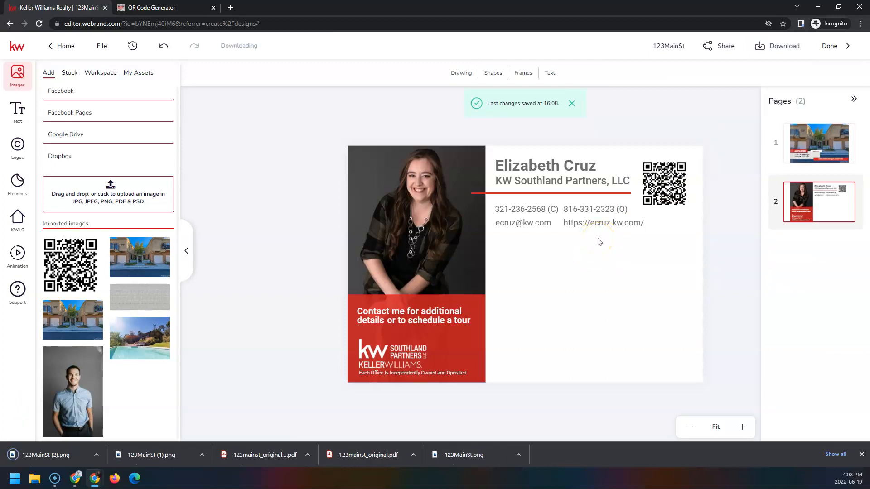
{"action": "left_click", "coordinate": [830, 46]}
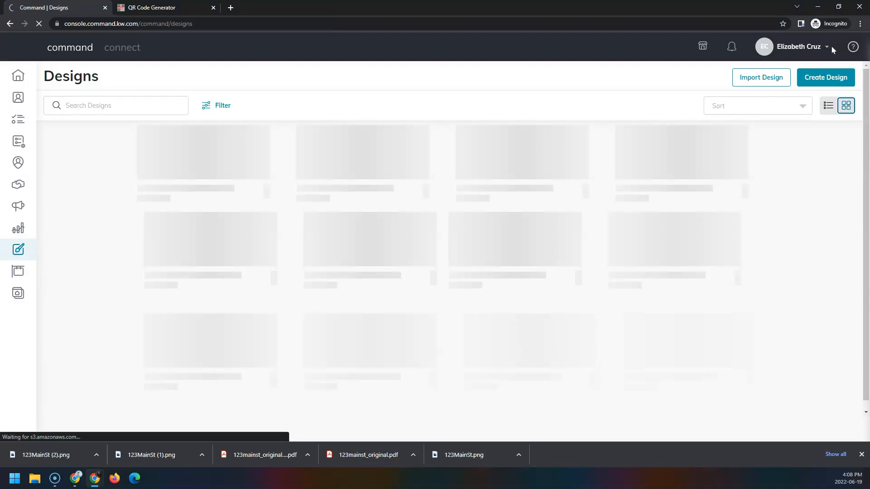
- From Campaigns, create a Direct Mail campaign '123 Main St PC' with goal Advertise Listing
{"action": "left_click", "coordinate": [16, 208]}
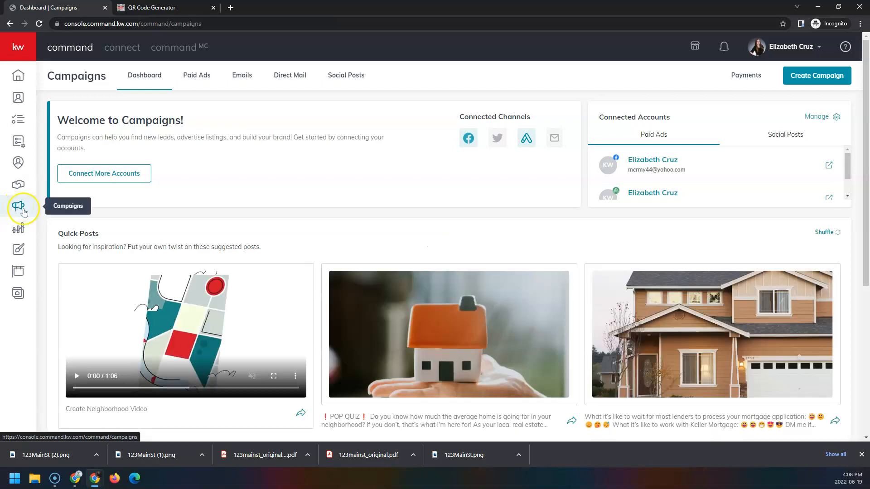
{"action": "left_click", "coordinate": [815, 77]}
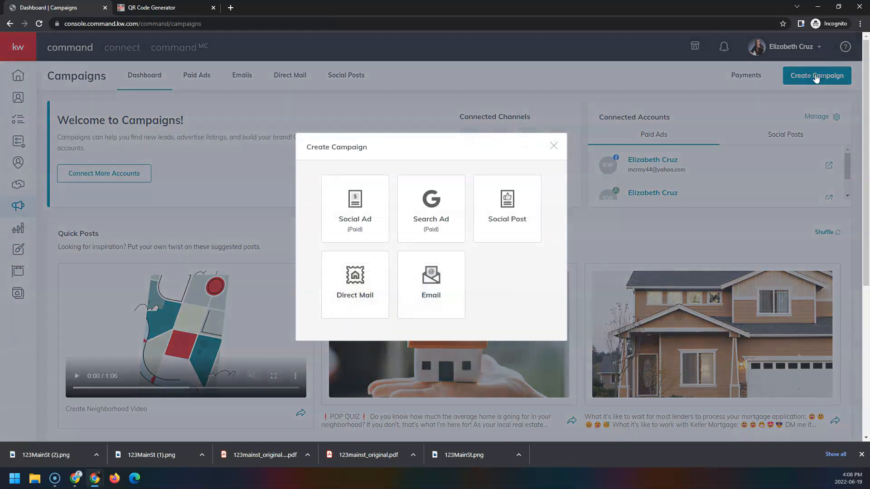
{"action": "left_click", "coordinate": [373, 269]}
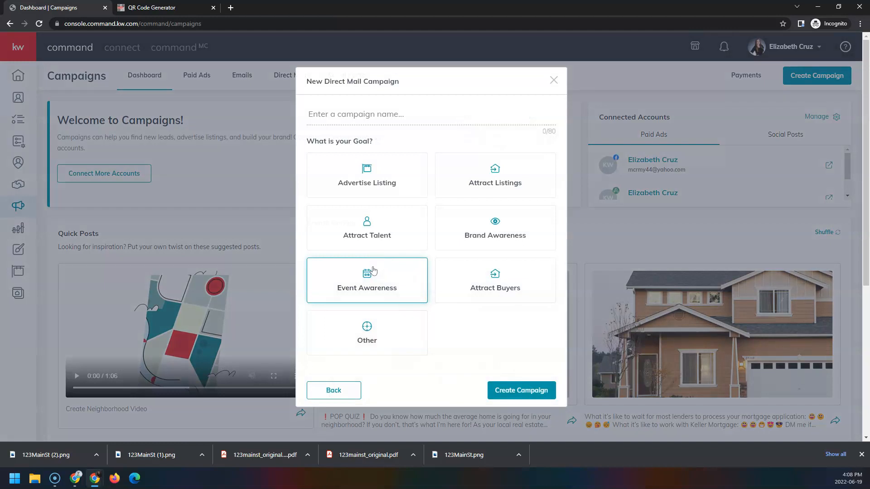
{"action": "left_click", "coordinate": [374, 113]}
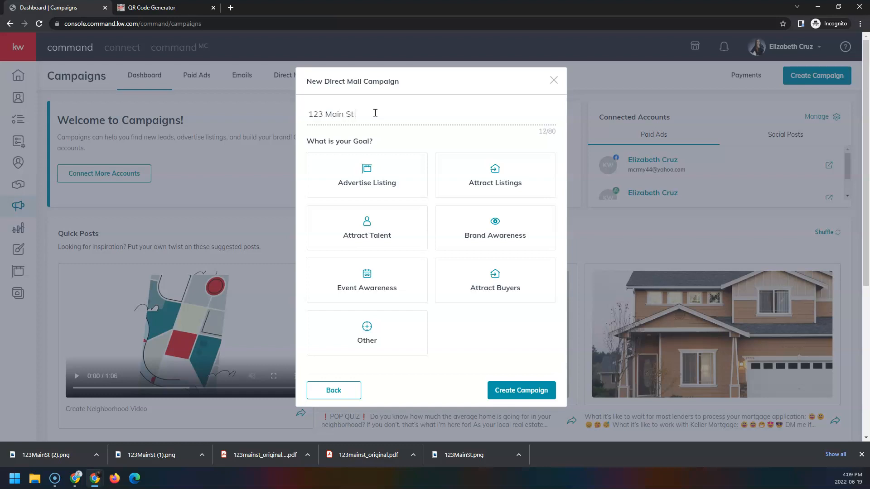
{"action": "left_click", "coordinate": [407, 176]}
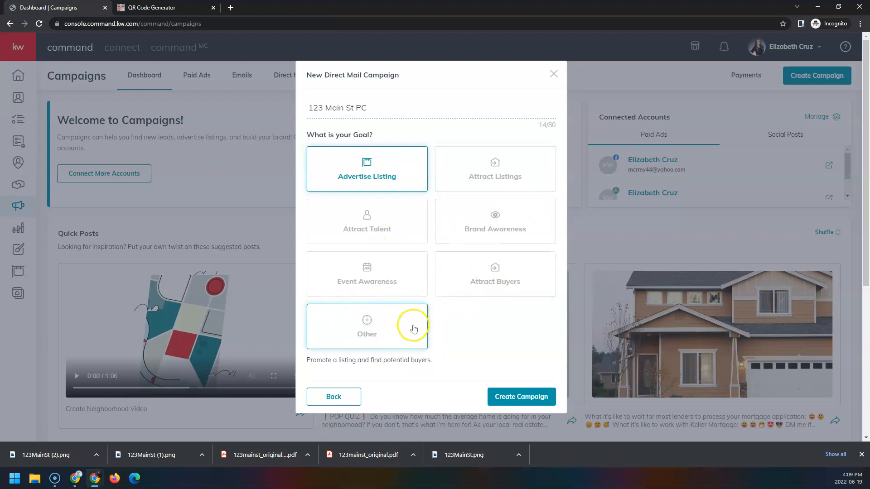
{"action": "left_click", "coordinate": [549, 398]}
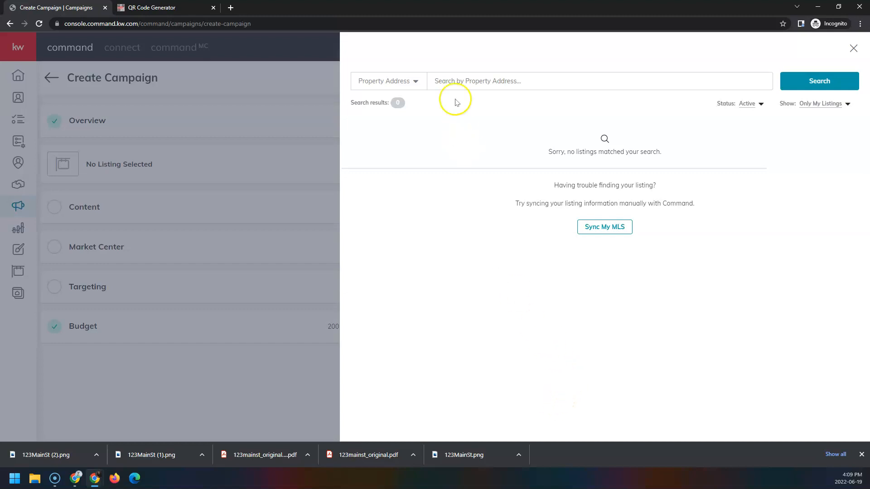
- Search listings by property address with Status set to All Status and Show to All Listings
{"action": "left_click", "coordinate": [463, 80]}
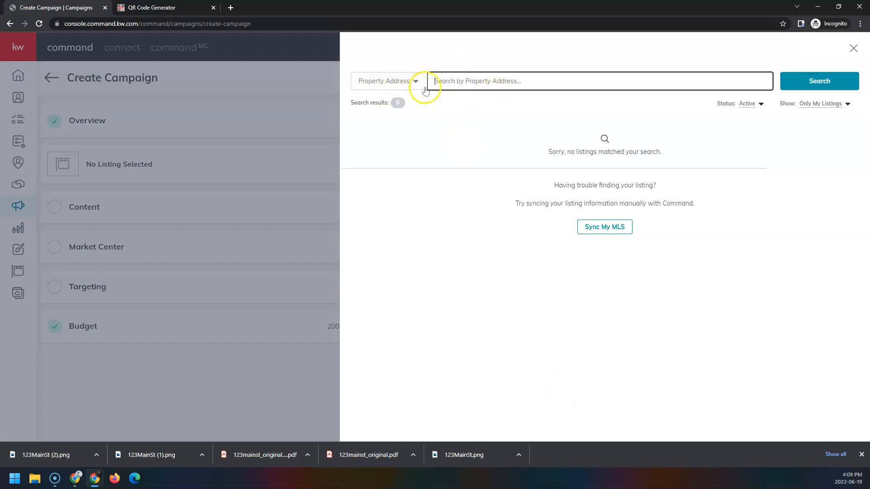
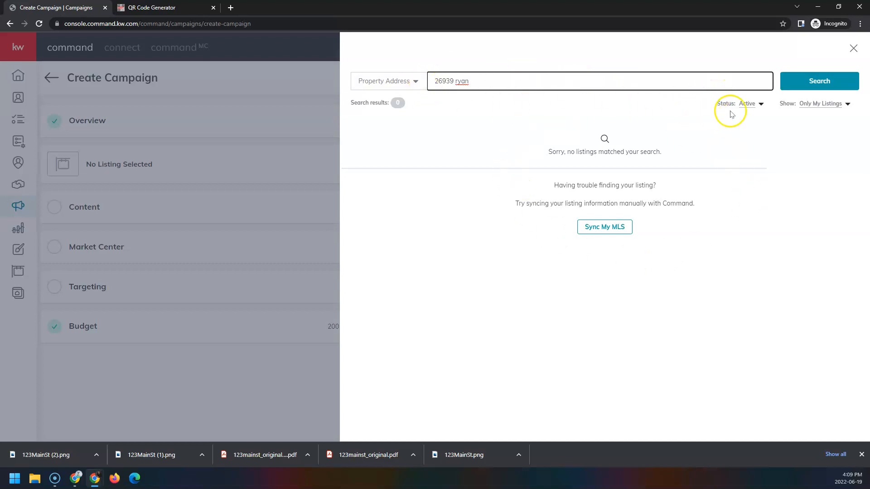
{"action": "left_click", "coordinate": [745, 109]}
{"action": "left_click", "coordinate": [749, 117]}
{"action": "left_click", "coordinate": [816, 109]}
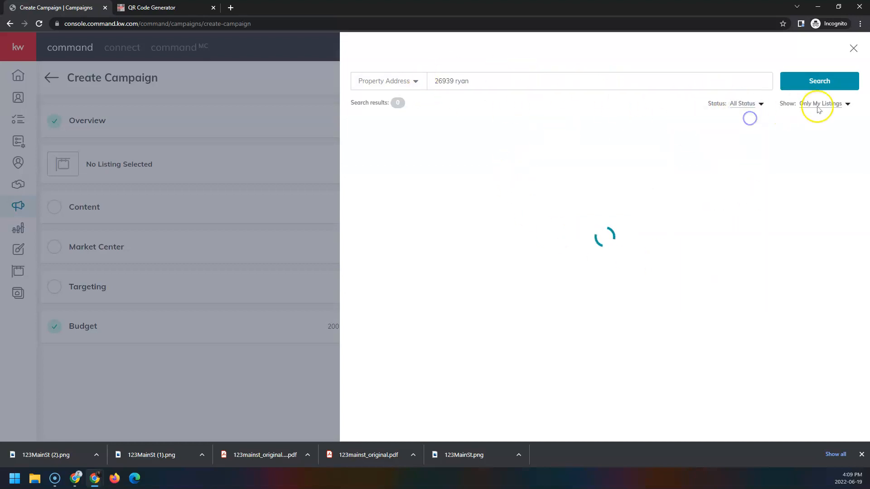
{"action": "left_click", "coordinate": [818, 117]}
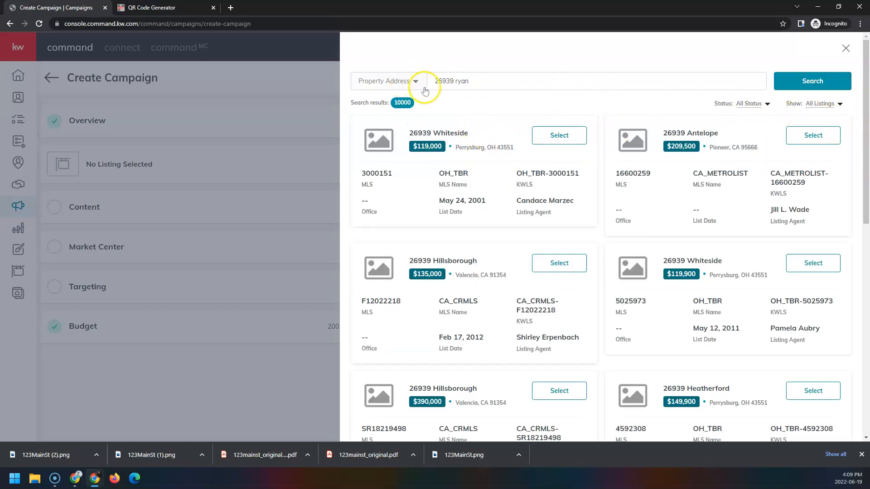
{"action": "scroll", "coordinate": [621, 188], "scroll_direction": "down", "scroll_amount": 4}
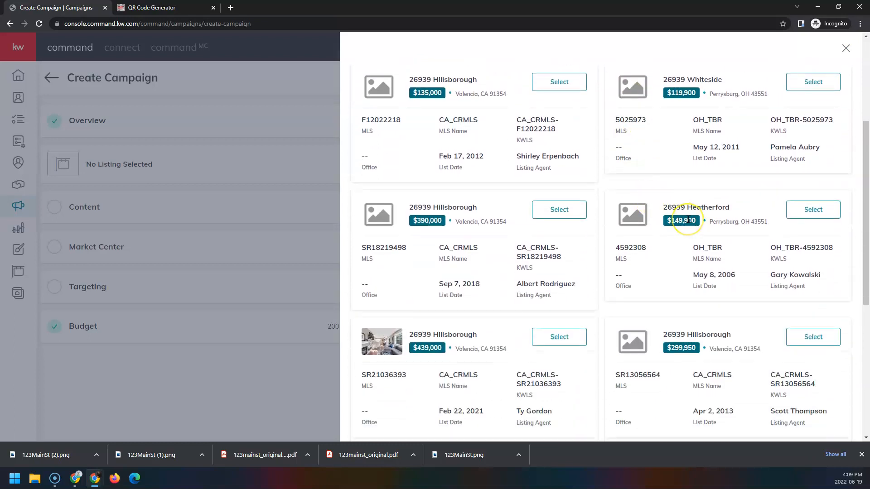
{"action": "scroll", "coordinate": [777, 317], "scroll_direction": "up", "scroll_amount": 3}
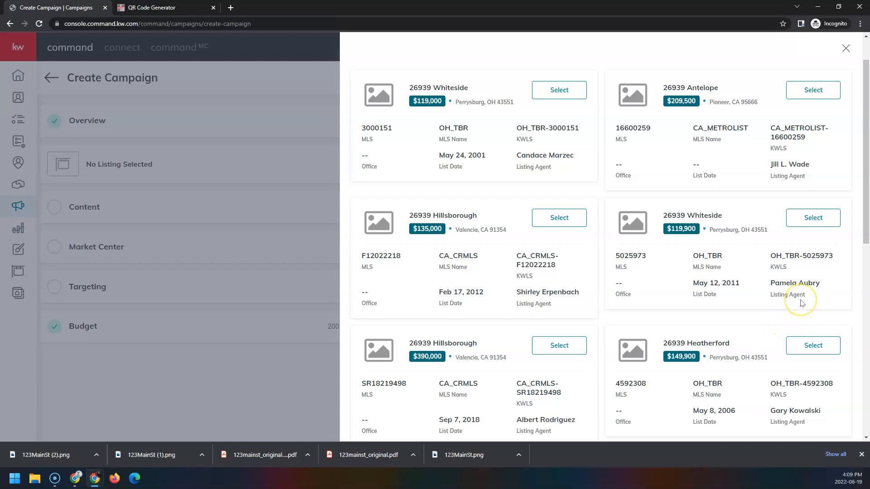
{"action": "scroll", "coordinate": [802, 303], "scroll_direction": "down", "scroll_amount": 6}
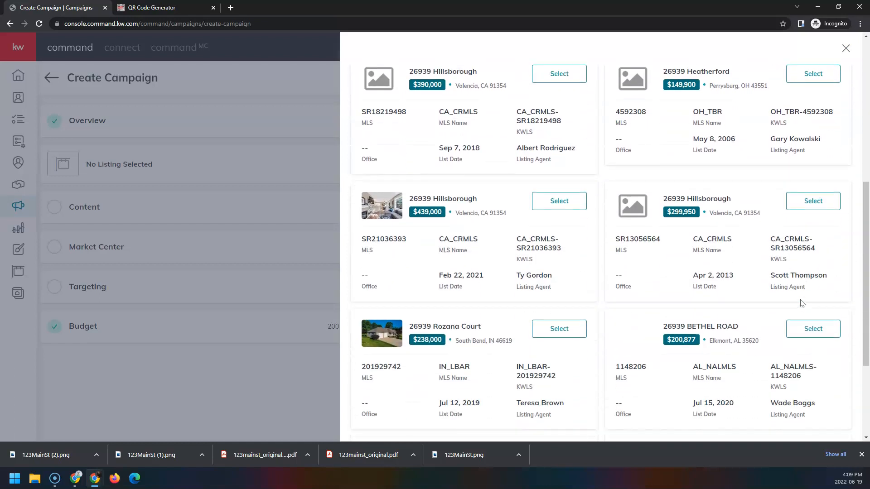
{"action": "left_click", "coordinate": [559, 200]}
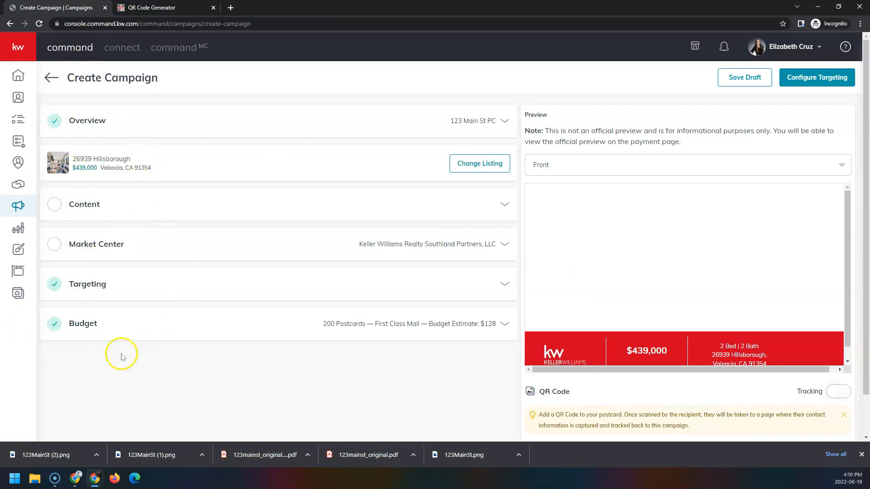
- Set the campaign Content to Upload Design and open the file chooser for the FRONT image
{"action": "left_click", "coordinate": [87, 124]}
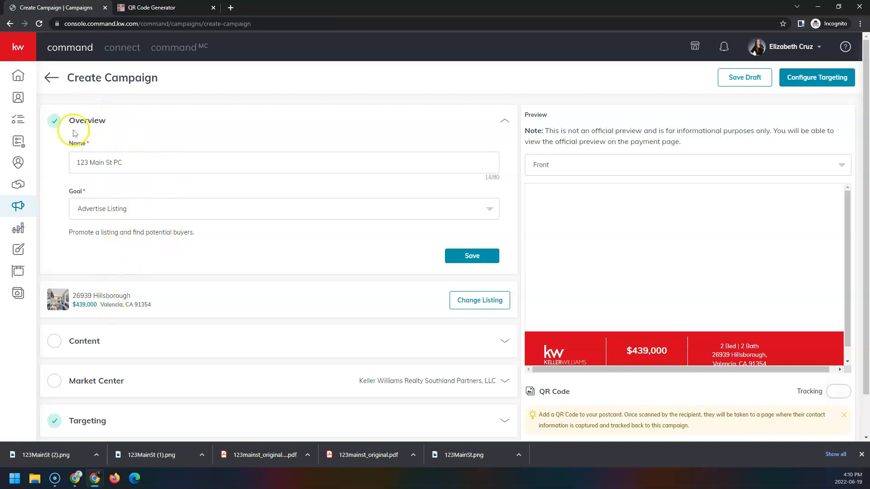
{"action": "left_click", "coordinate": [85, 343]}
{"action": "scroll", "coordinate": [308, 232], "scroll_direction": "down", "scroll_amount": 2}
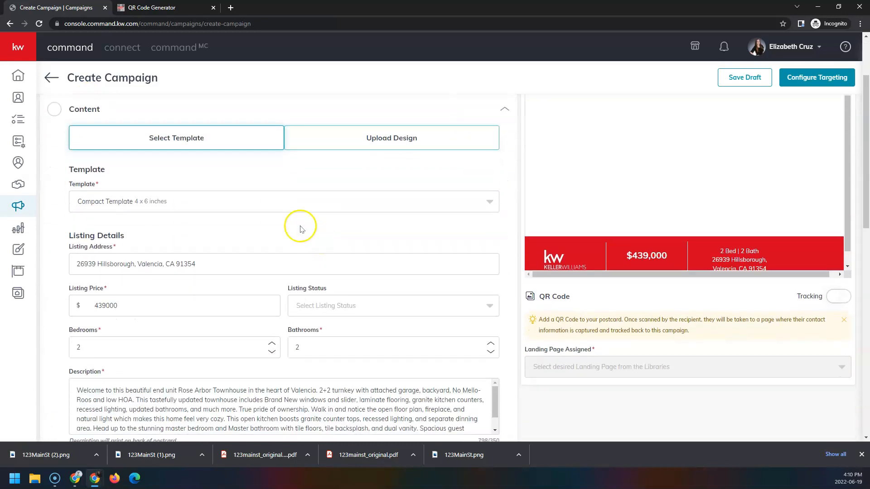
{"action": "scroll", "coordinate": [93, 180], "scroll_direction": "up", "scroll_amount": 2}
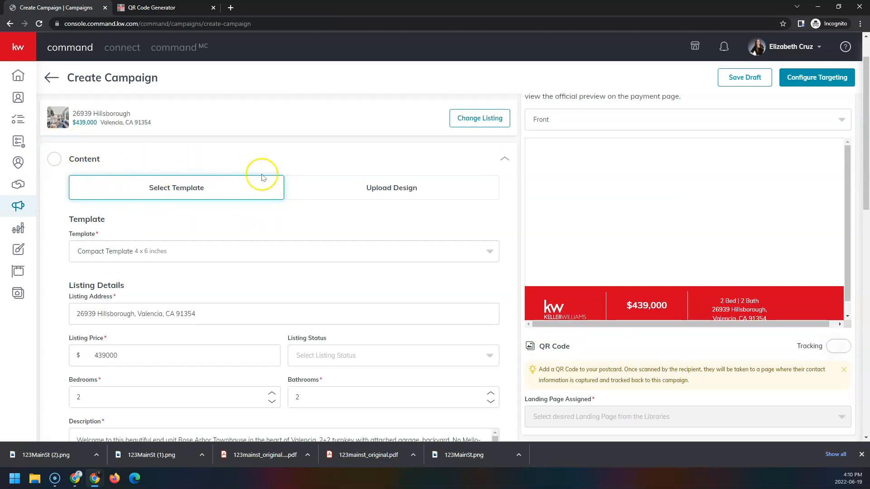
{"action": "left_click", "coordinate": [455, 192]}
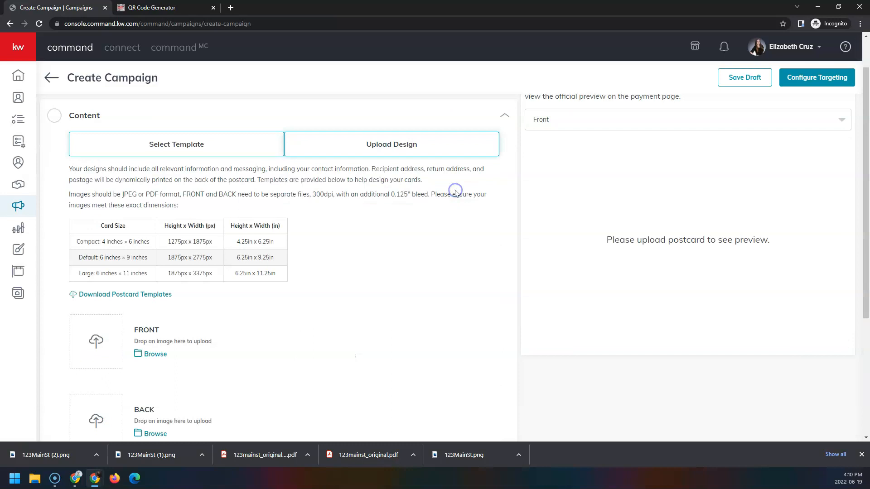
{"action": "scroll", "coordinate": [442, 193], "scroll_direction": "down", "scroll_amount": 1}
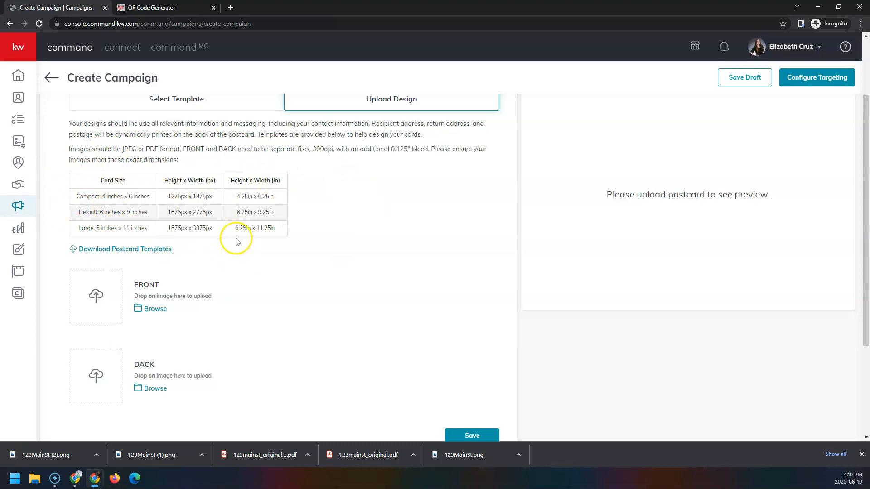
{"action": "scroll", "coordinate": [231, 235], "scroll_direction": "down", "scroll_amount": 1}
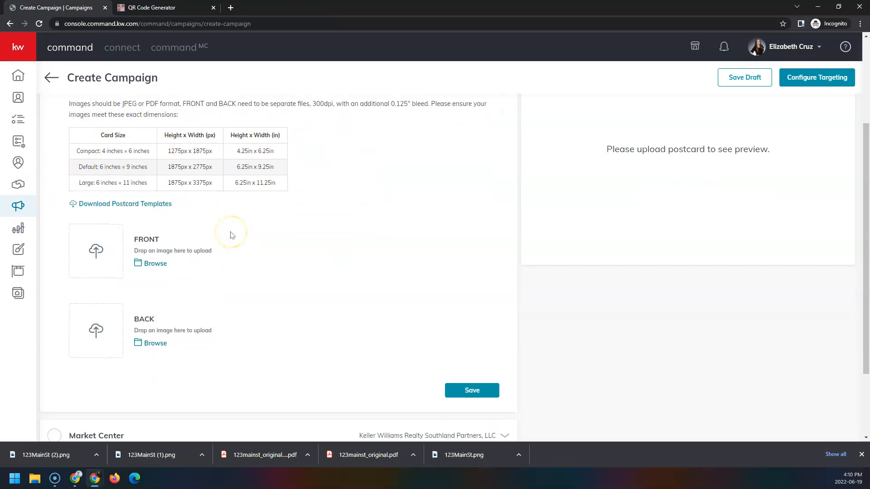
{"action": "left_click", "coordinate": [159, 267]}
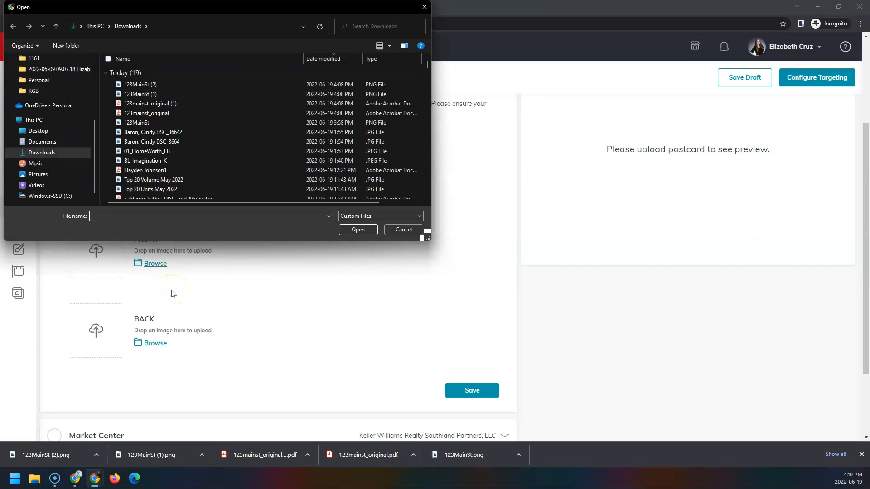
- Upload 123mainst_original as the postcard's FRONT design
{"action": "double_click", "coordinate": [184, 113]}
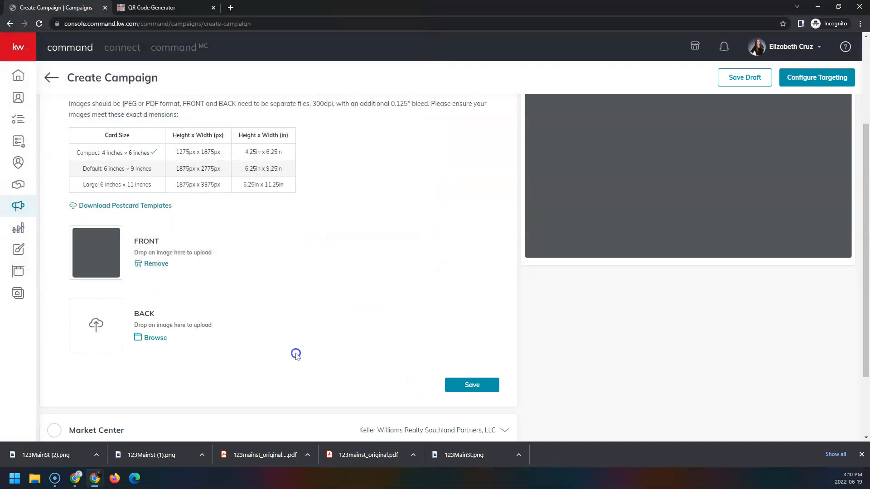
{"action": "scroll", "coordinate": [281, 352], "scroll_direction": "up", "scroll_amount": 1}
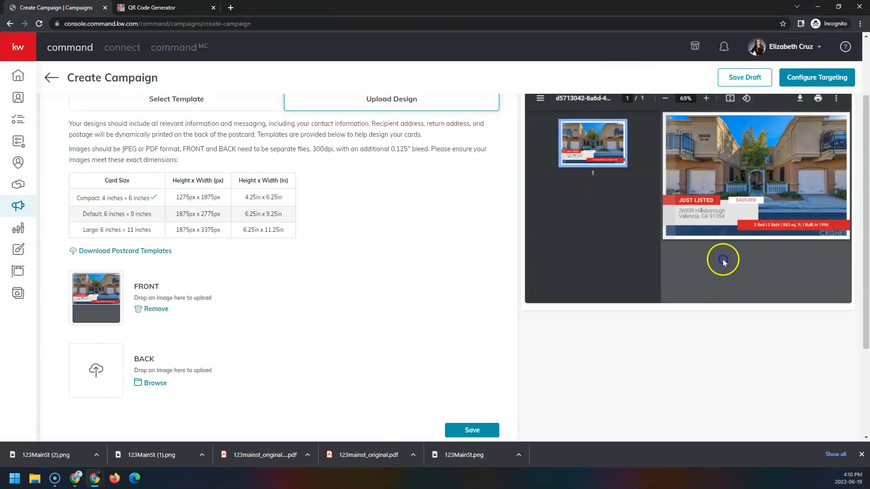
{"action": "scroll", "coordinate": [650, 283], "scroll_direction": "up", "scroll_amount": 2}
{"action": "scroll", "coordinate": [651, 283], "scroll_direction": "down", "scroll_amount": 1}
{"action": "scroll", "coordinate": [651, 283], "scroll_direction": "down", "scroll_amount": 1}
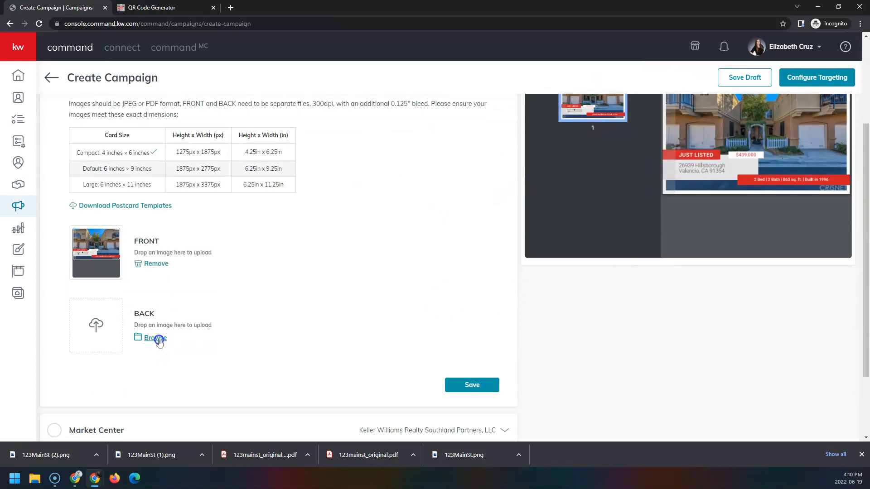
- Try 123MainSt (2) as the BACK design; it is rejected, needing 1275 × 1875 px
{"action": "left_click", "coordinate": [156, 339]}
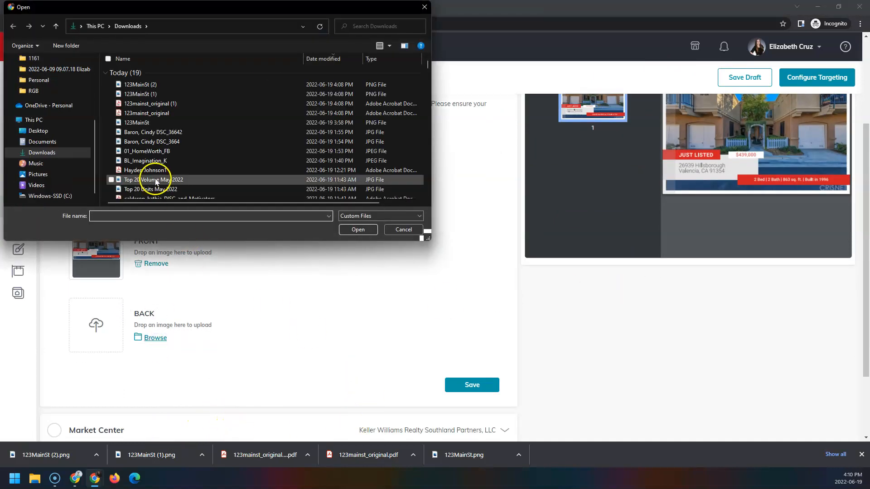
{"action": "double_click", "coordinate": [164, 85]}
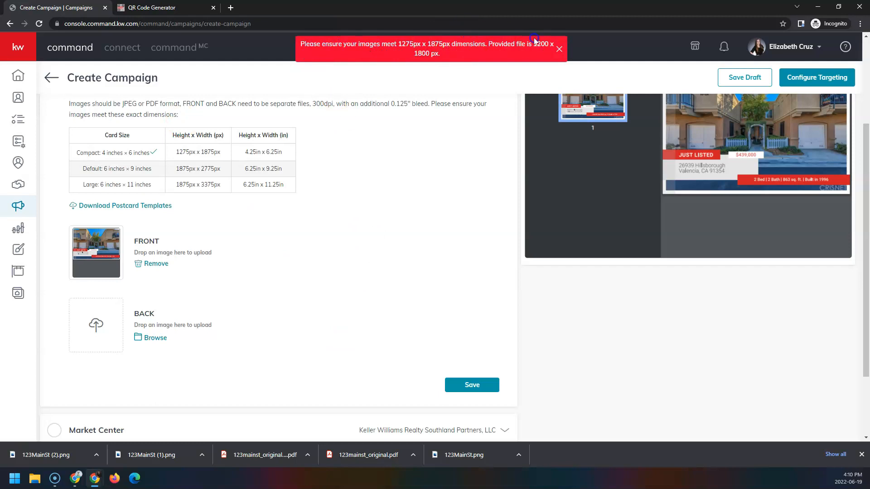
{"action": "left_click", "coordinate": [479, 47]}
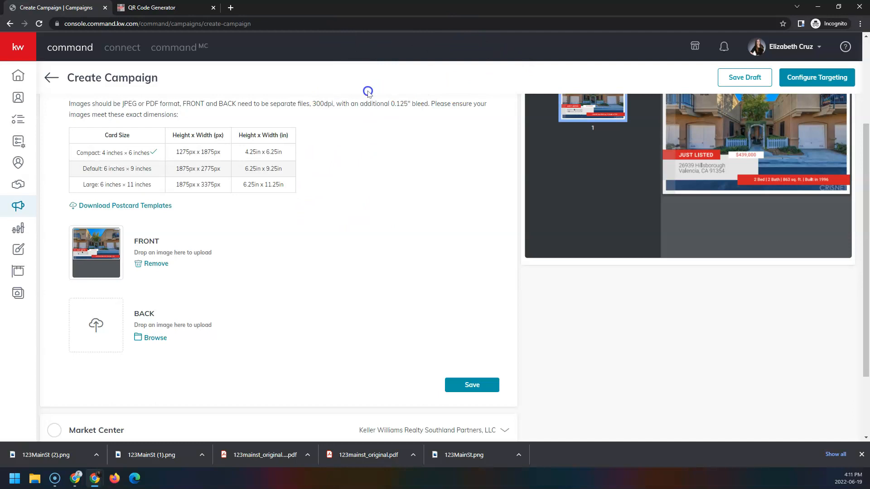
- Open Pixlr E in a new tab and load 123MainSt (1) from Downloads
{"action": "left_click", "coordinate": [231, 7]}
{"action": "type", "text": "pixlr"}
{"action": "key", "text": "Return"}
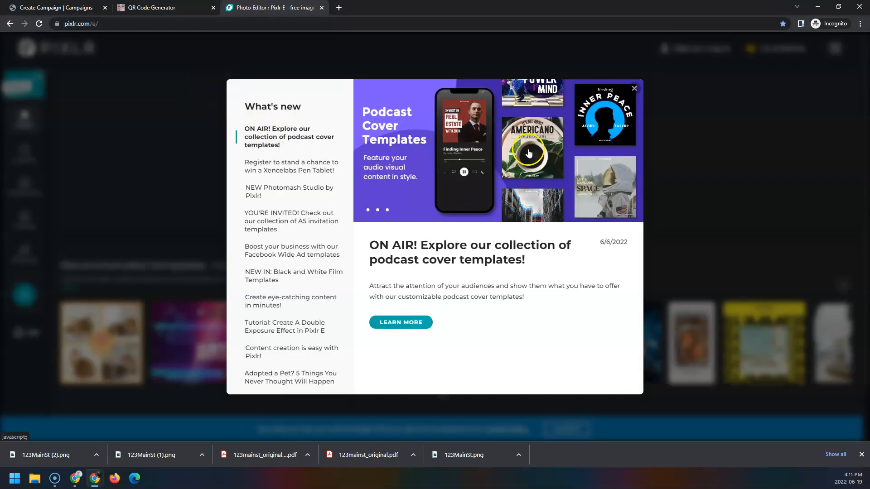
{"action": "left_click", "coordinate": [634, 89]}
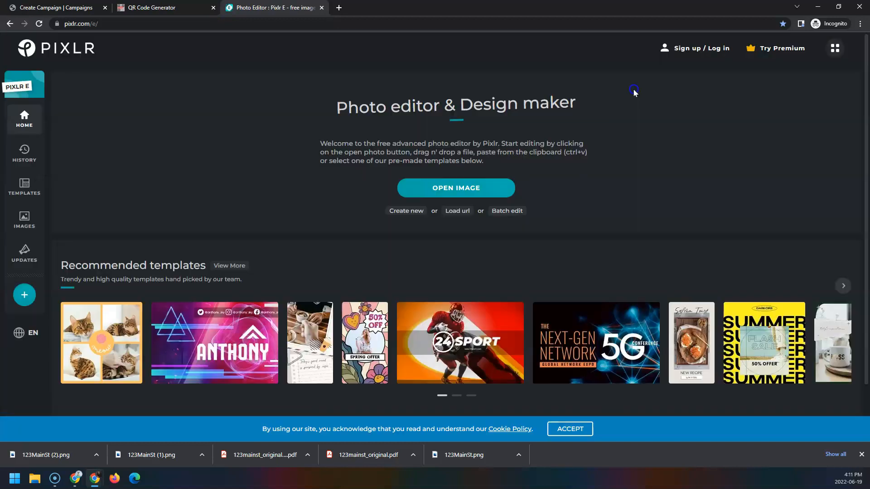
{"action": "left_click", "coordinate": [477, 190]}
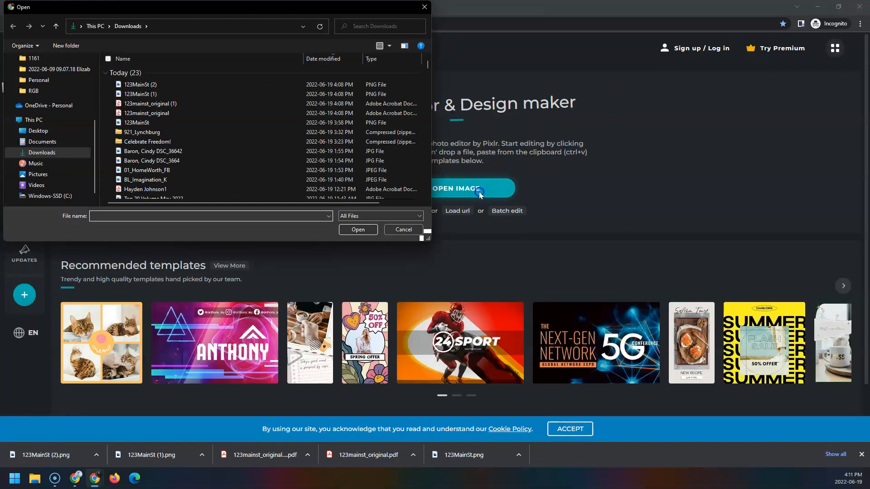
{"action": "double_click", "coordinate": [166, 94]}
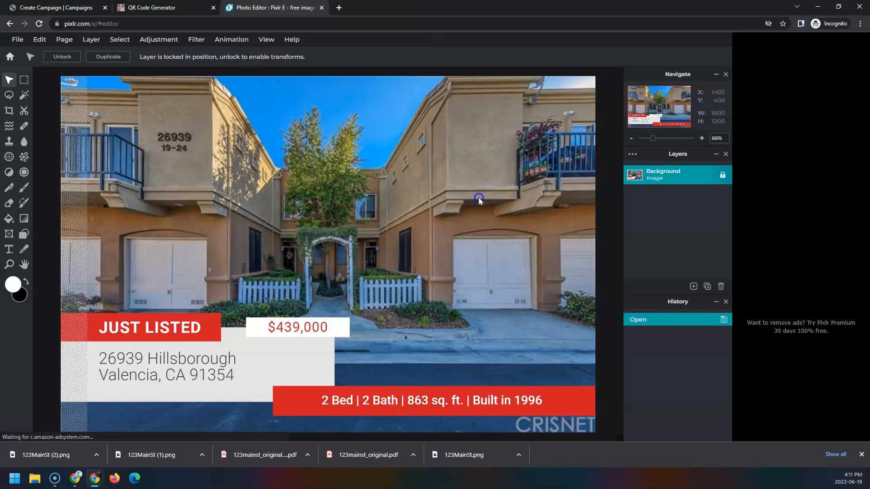
- Crop the image to an exact size of W 1875 × H 1275 px
{"action": "left_click", "coordinate": [11, 113]}
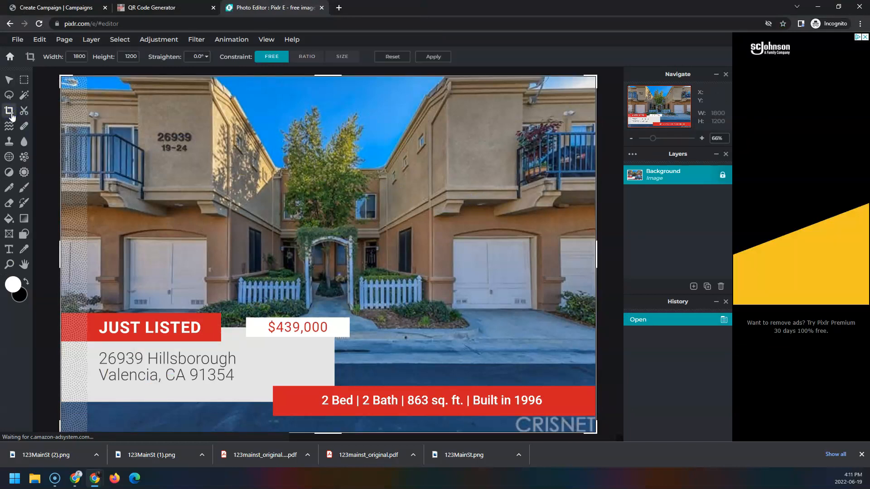
{"action": "left_click", "coordinate": [352, 57]}
{"action": "left_click", "coordinate": [389, 56]}
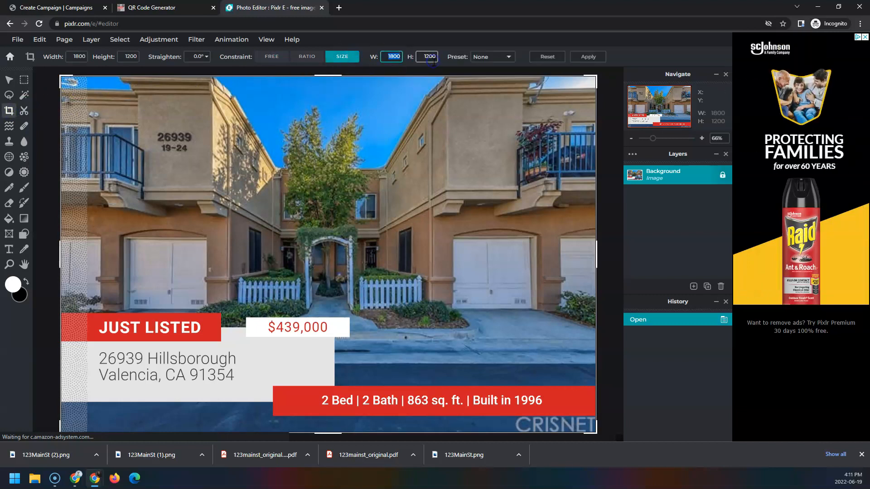
{"action": "type", "text": "1875"}
{"action": "key", "text": "Tab"}
{"action": "type", "text": "1275"}
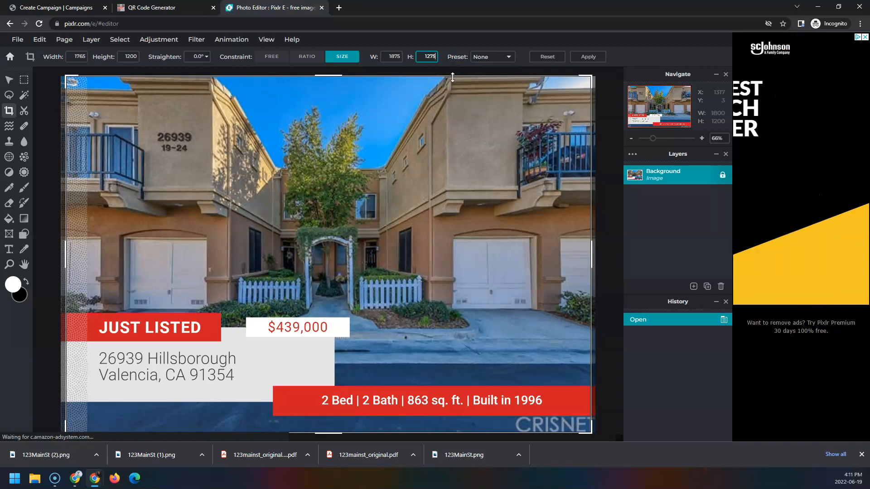
{"action": "left_click", "coordinate": [595, 61]}
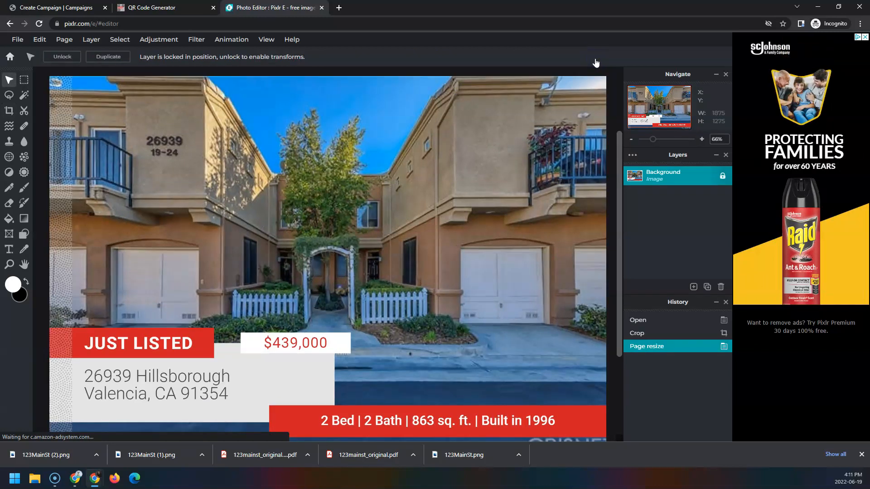
- Save the image to Downloads as a non-transparent PNG named 123MainSt (1)2
{"action": "left_click", "coordinate": [17, 39]}
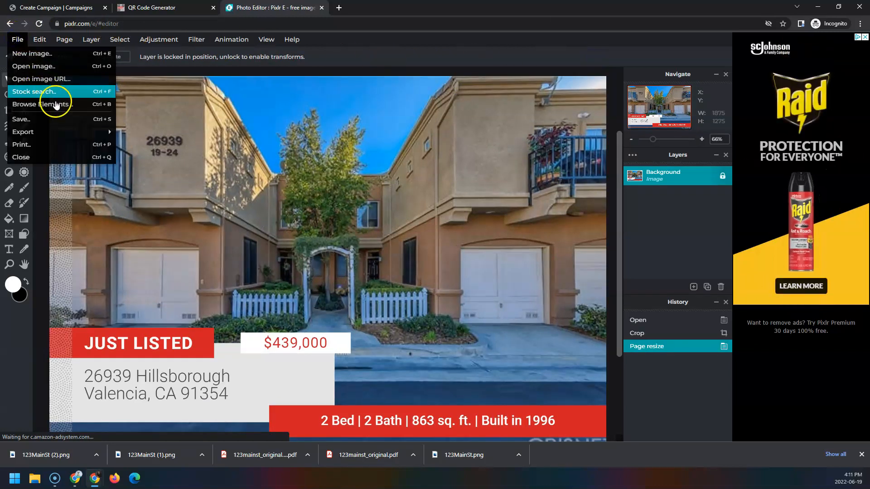
{"action": "left_click", "coordinate": [68, 120]}
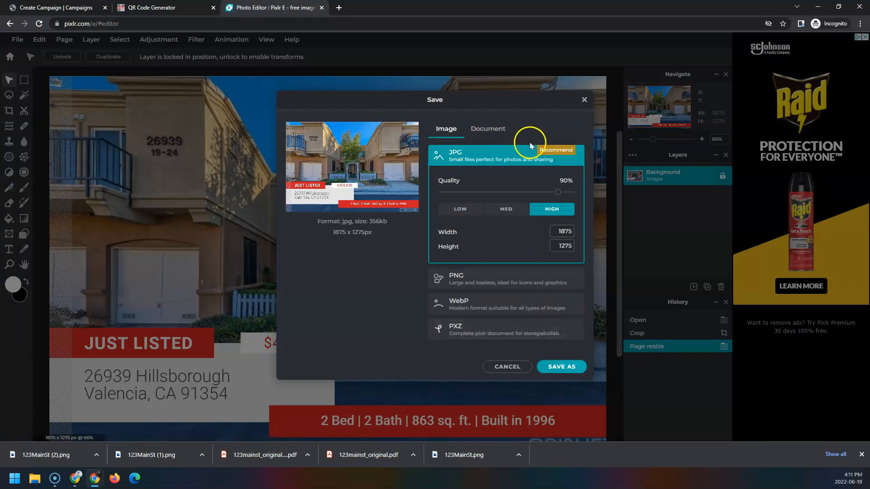
{"action": "left_click", "coordinate": [517, 283]}
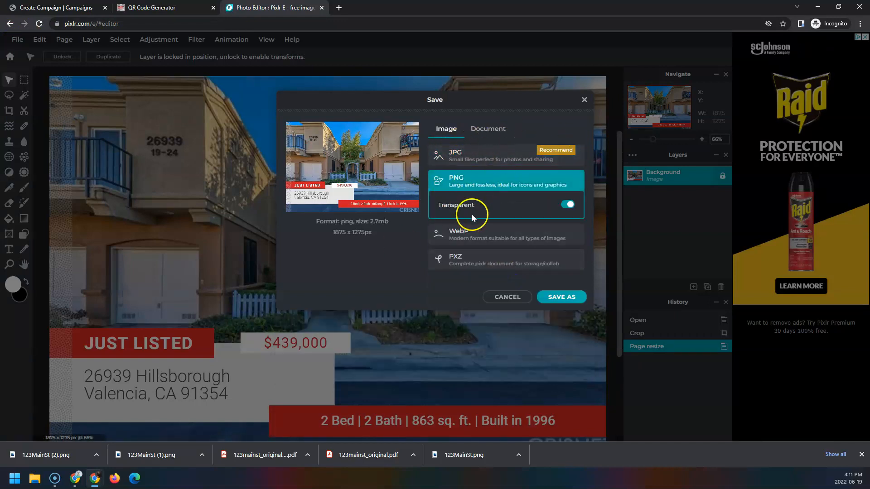
{"action": "left_click", "coordinate": [568, 205]}
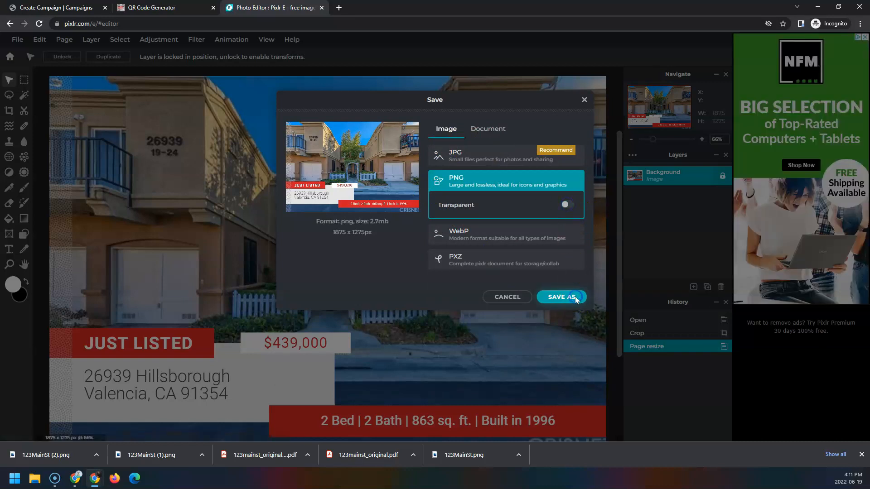
{"action": "left_click", "coordinate": [562, 297]}
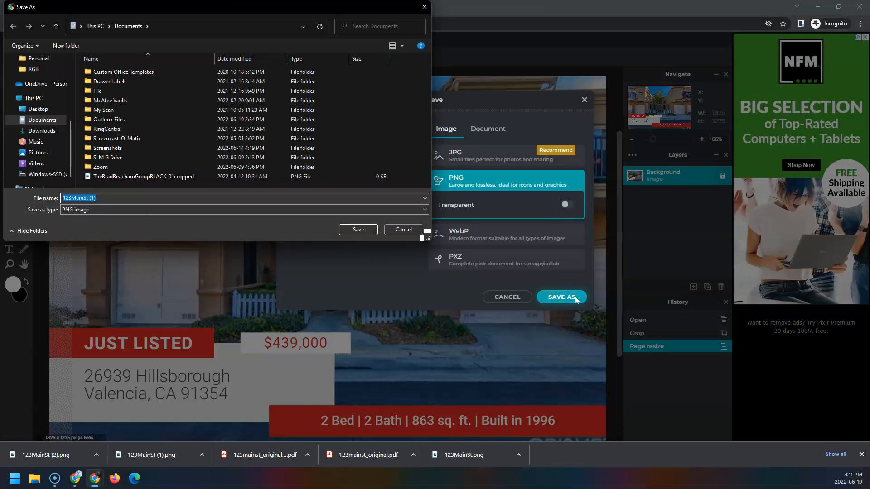
{"action": "left_click", "coordinate": [42, 131]}
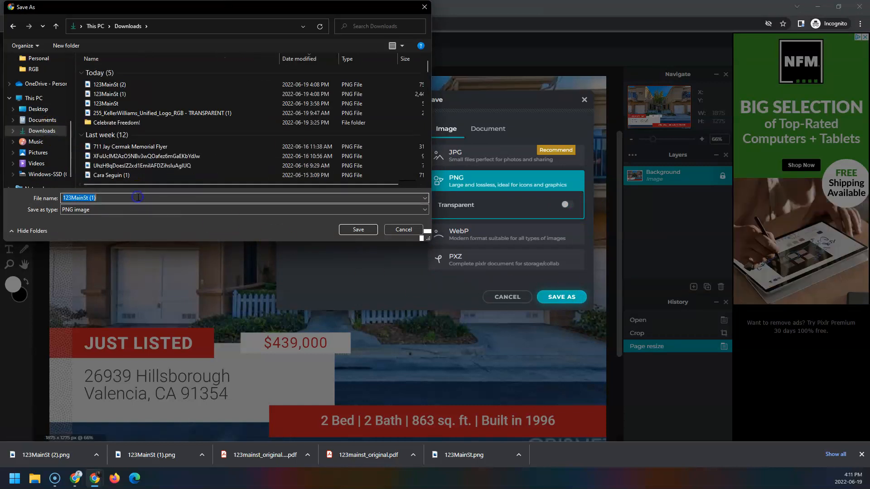
{"action": "left_click", "coordinate": [359, 229]}
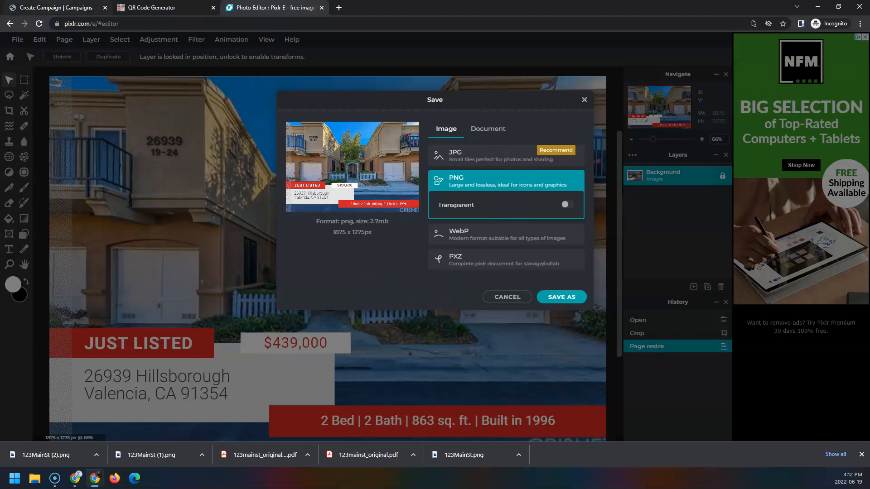
{"action": "left_click", "coordinate": [57, 8]}
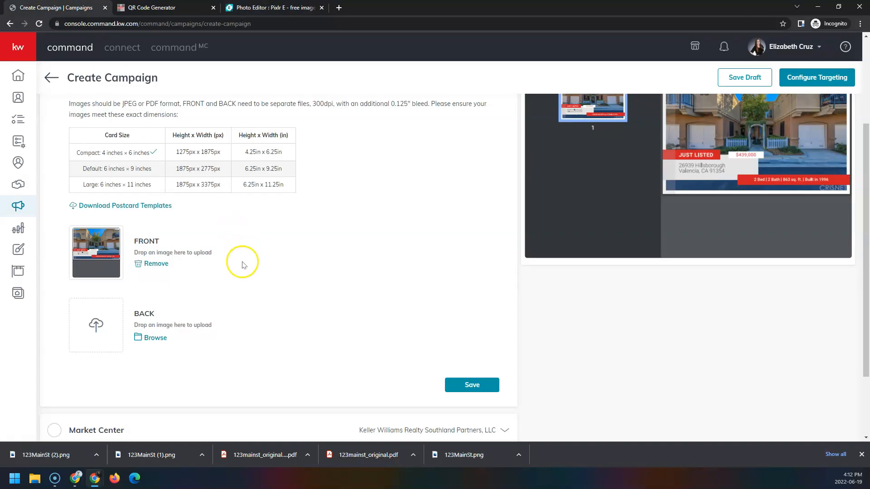
- Upload the resized 123MainSt (1)2 as the BACK design and preview the postcard back
{"action": "left_click", "coordinate": [155, 339]}
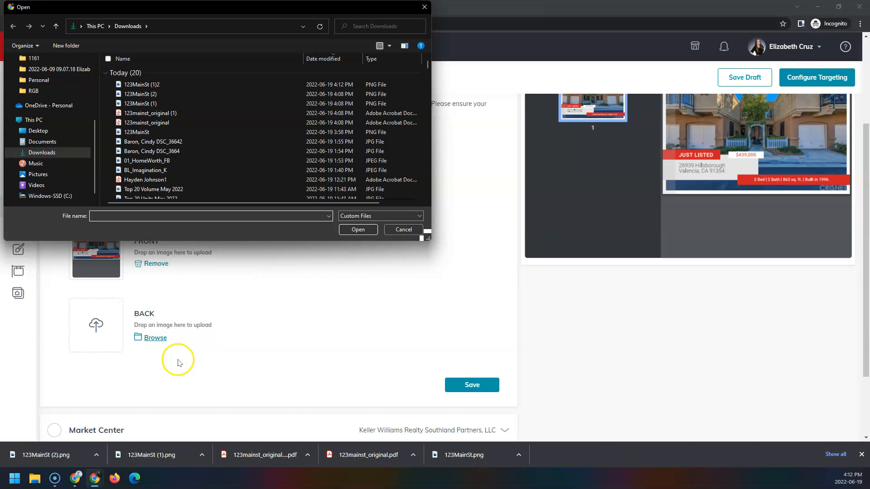
{"action": "double_click", "coordinate": [163, 86]}
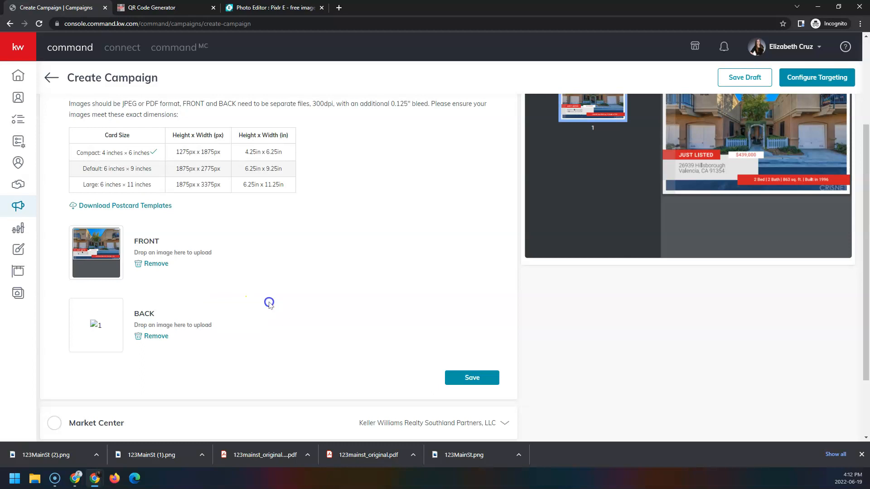
{"action": "scroll", "coordinate": [269, 303], "scroll_direction": "up", "scroll_amount": 2}
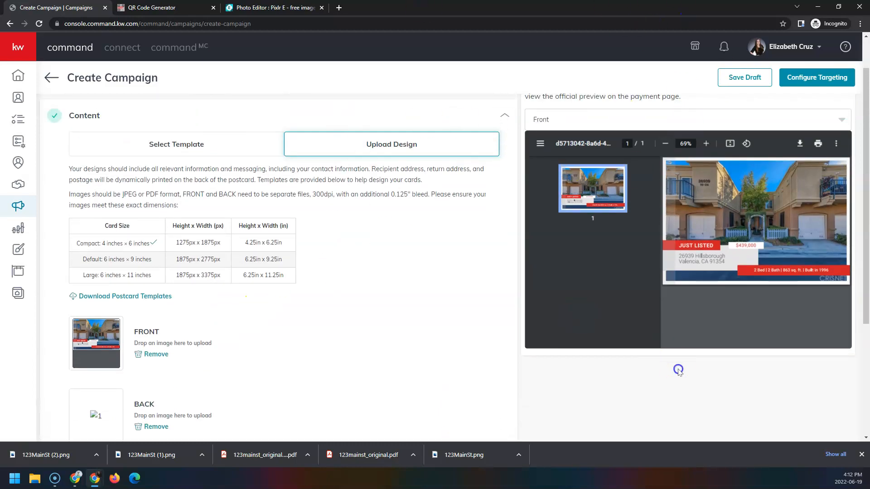
{"action": "scroll", "coordinate": [654, 365], "scroll_direction": "up", "scroll_amount": 1}
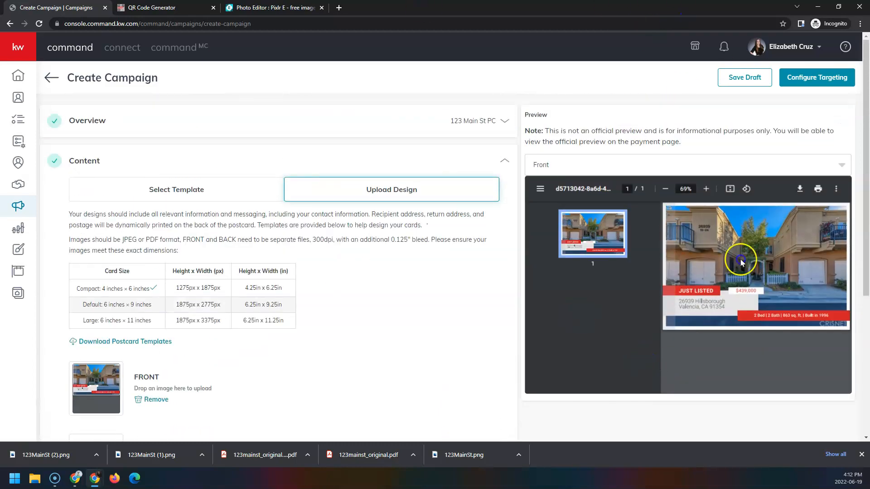
{"action": "left_click", "coordinate": [838, 166]}
{"action": "left_click", "coordinate": [540, 208]}
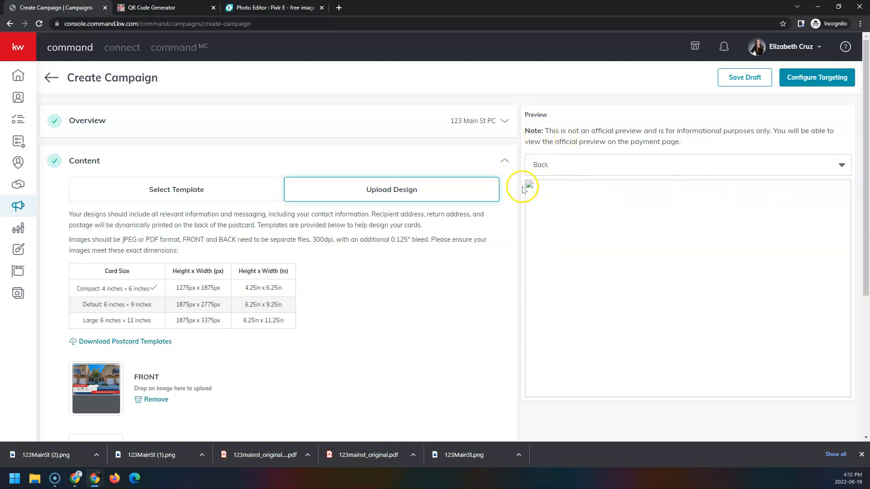
{"action": "scroll", "coordinate": [388, 314], "scroll_direction": "down", "scroll_amount": 3}
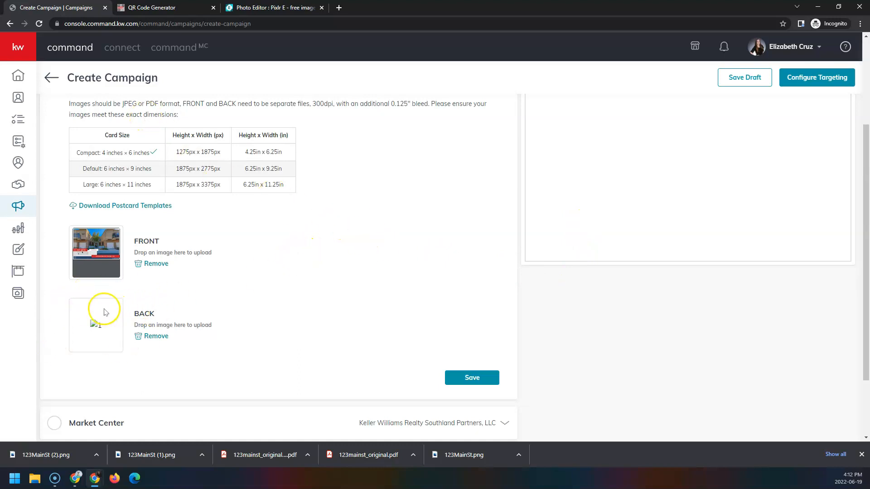
- Remove the broken BACK image, upload 123mainst_original (1) instead, and save the Content step
{"action": "left_click", "coordinate": [162, 337]}
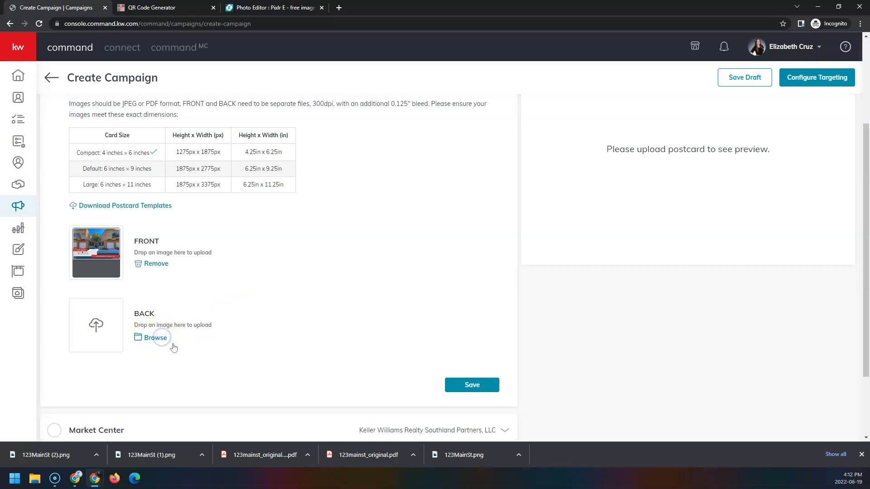
{"action": "left_click", "coordinate": [149, 341]}
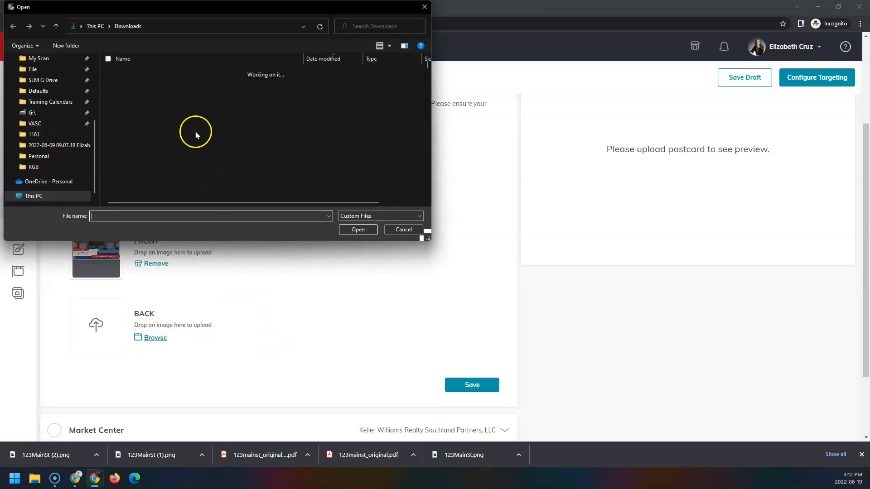
{"action": "left_click", "coordinate": [185, 113]}
{"action": "double_click", "coordinate": [186, 114]}
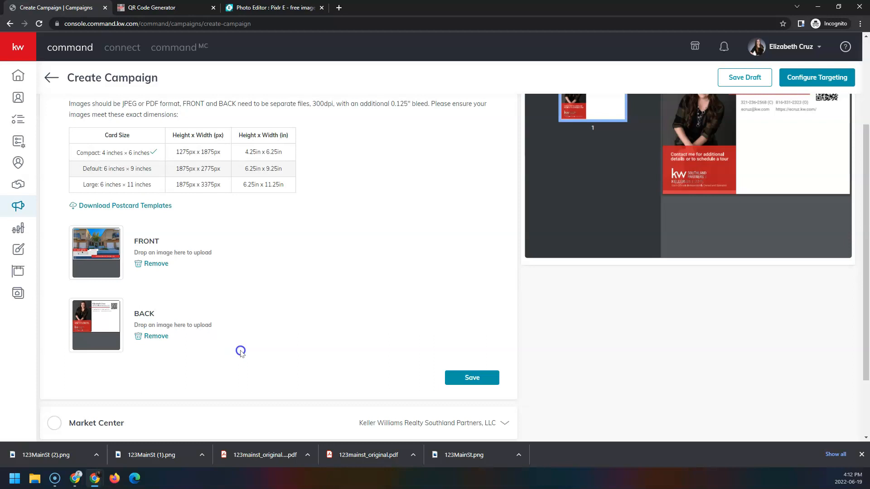
{"action": "scroll", "coordinate": [240, 352], "scroll_direction": "down", "scroll_amount": 2}
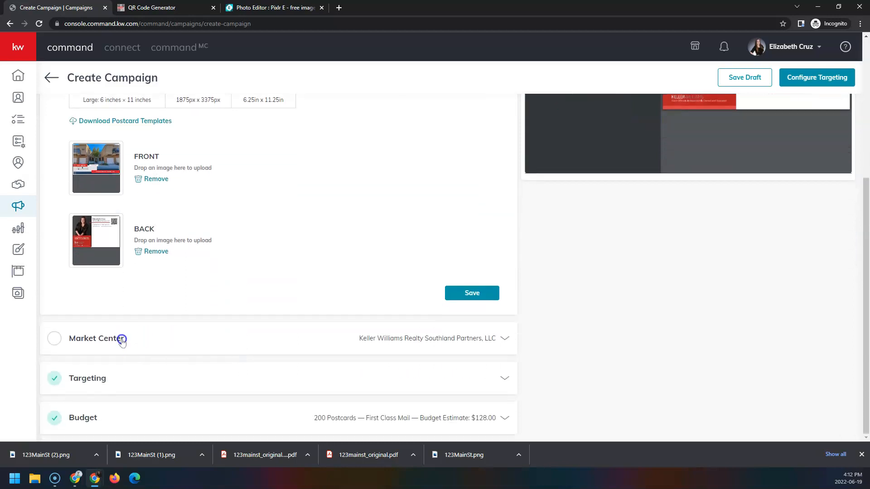
{"action": "left_click", "coordinate": [491, 294]}
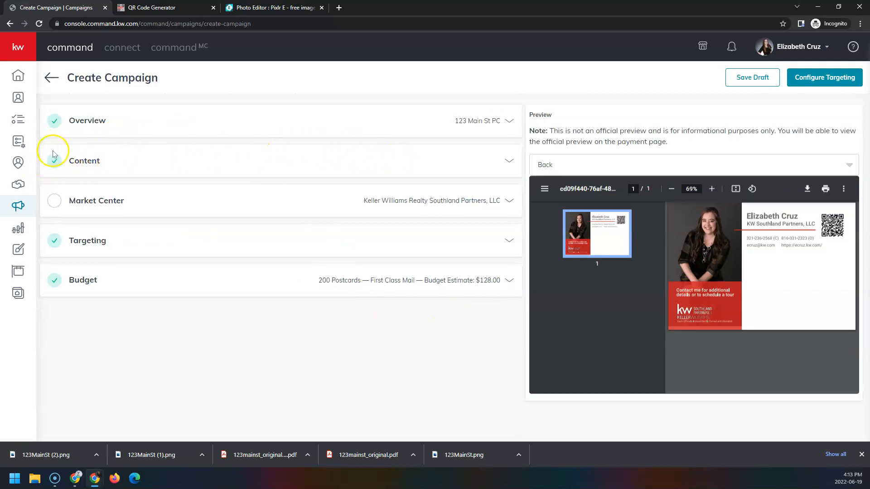
{"action": "left_click", "coordinate": [327, 200]}
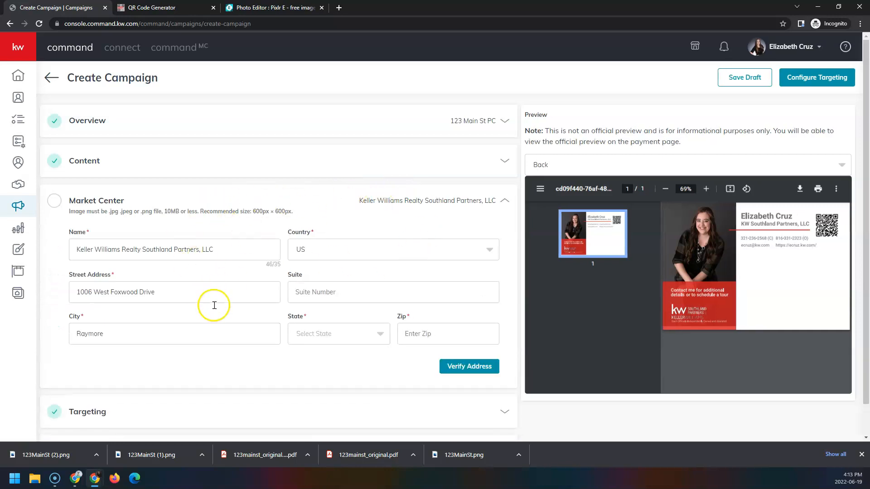
- Set the Market Center state to MO and enter zip code 64083
{"action": "left_click", "coordinate": [347, 336]}
{"action": "scroll", "coordinate": [358, 382], "scroll_direction": "down", "scroll_amount": 2}
{"action": "scroll", "coordinate": [363, 388], "scroll_direction": "down", "scroll_amount": 3}
{"action": "left_click", "coordinate": [299, 401]}
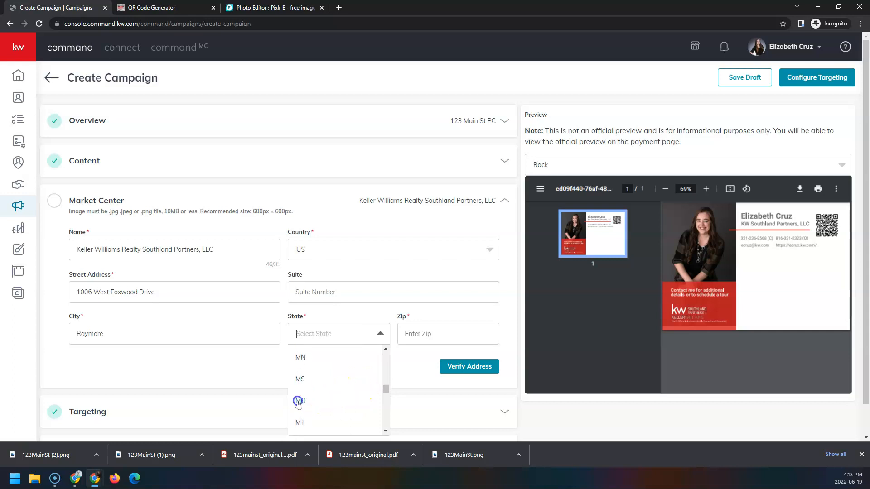
{"action": "left_click", "coordinate": [475, 335]}
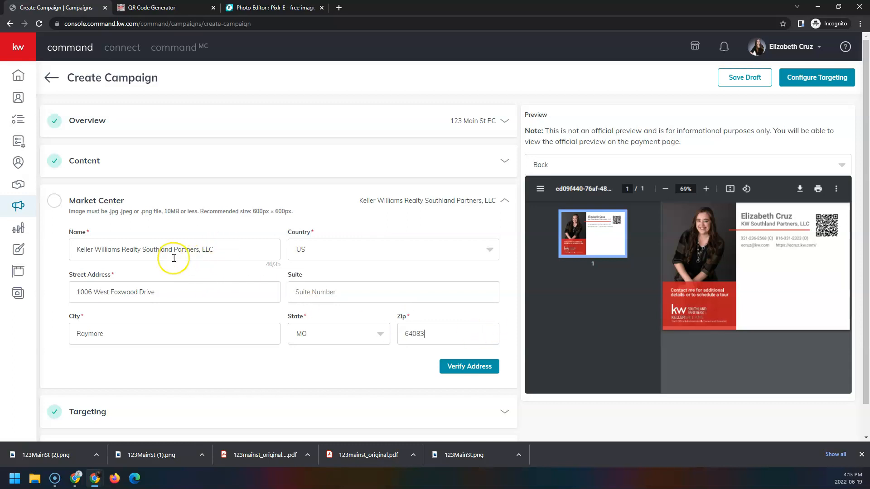
- Shorten the Market Center name to KW Realty Southland Partners, LLC and confirm the verified address
{"action": "left_click_drag", "start_coordinate": [262, 266], "coordinate": [285, 268]}
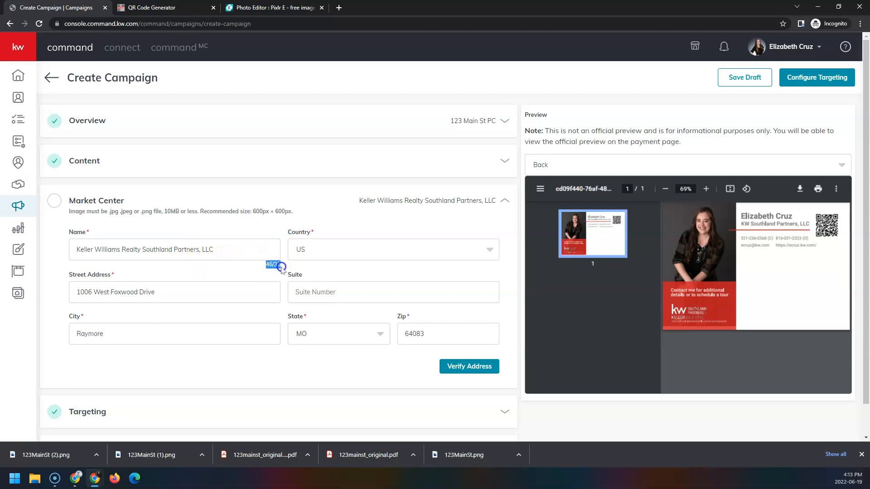
{"action": "left_click", "coordinate": [118, 250]}
{"action": "left_click_drag", "start_coordinate": [121, 251], "coordinate": [87, 251]}
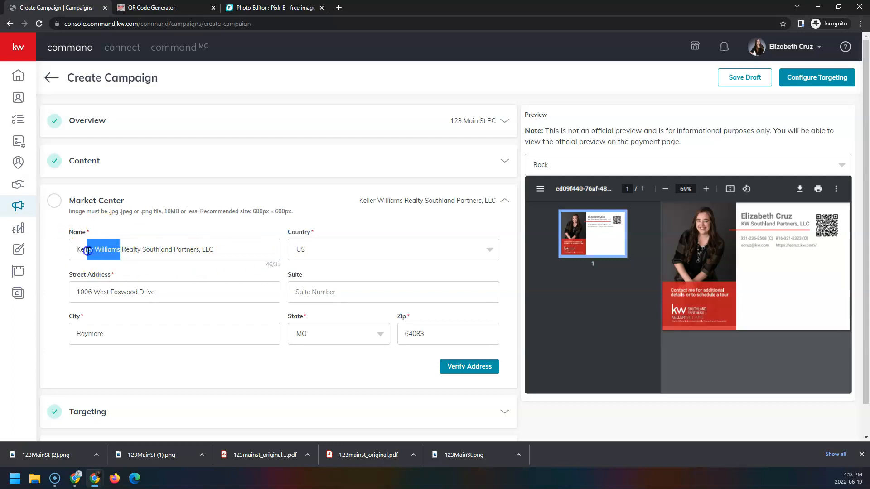
{"action": "type", "text": "W"}
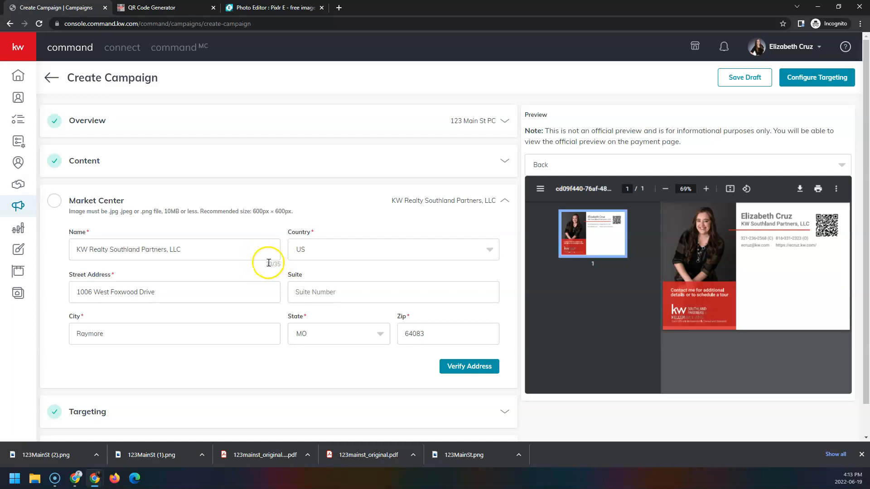
{"action": "left_click", "coordinate": [494, 370]}
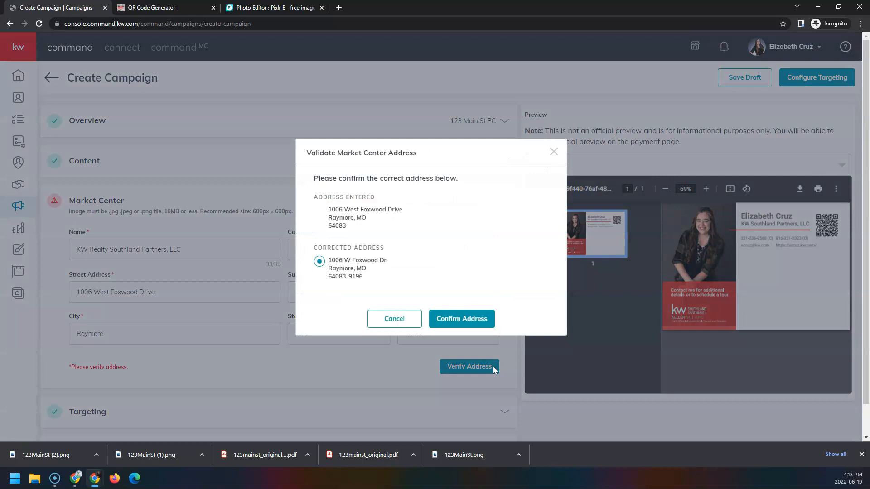
{"action": "left_click", "coordinate": [487, 320]}
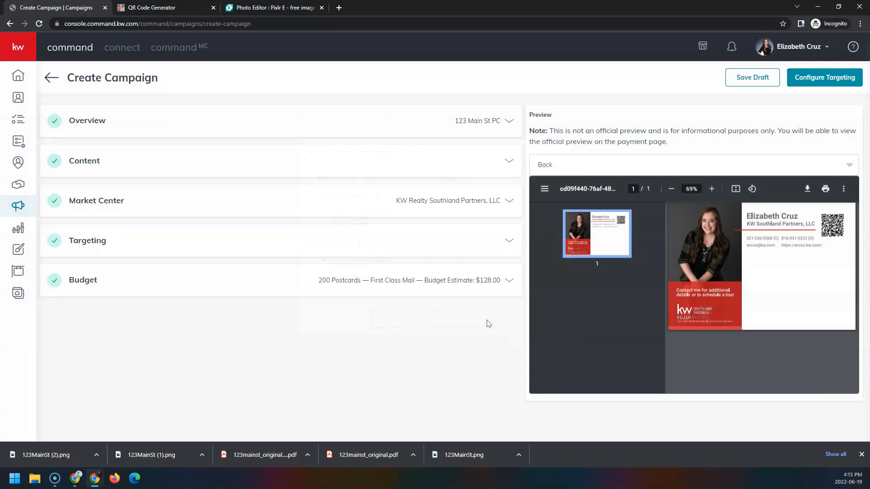
{"action": "left_click", "coordinate": [96, 245]}
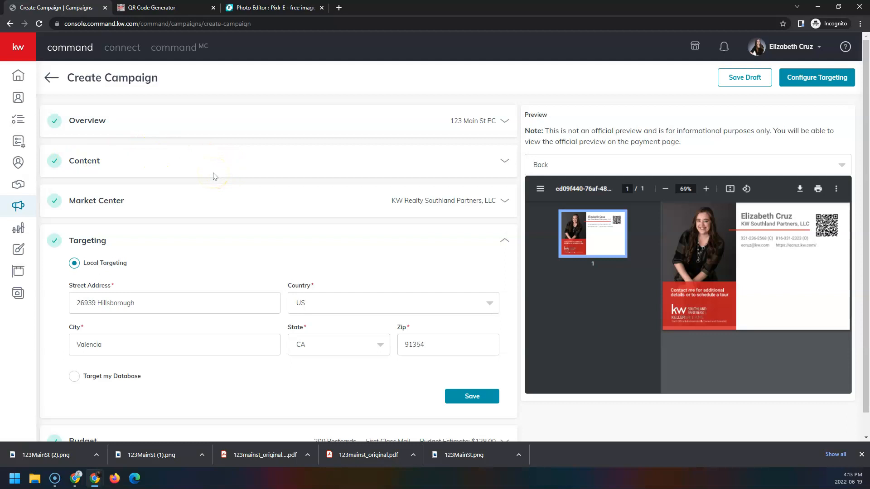
{"action": "left_click", "coordinate": [76, 381]}
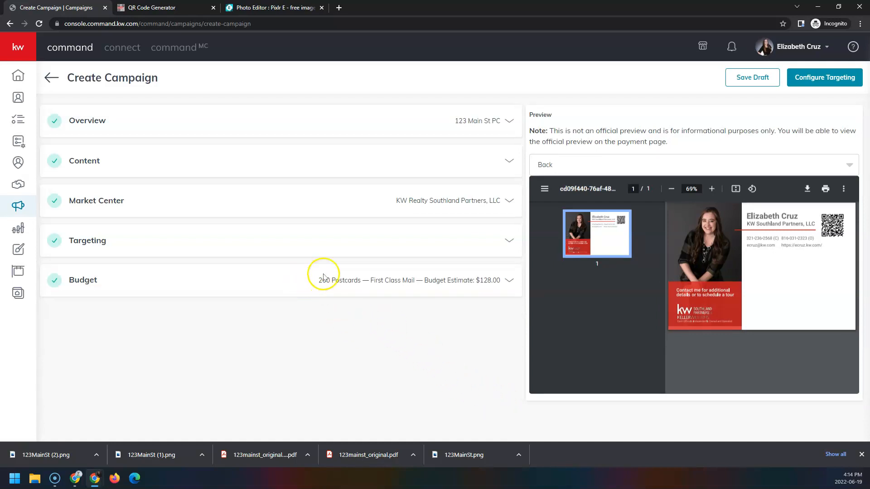
{"action": "left_click", "coordinate": [340, 283]}
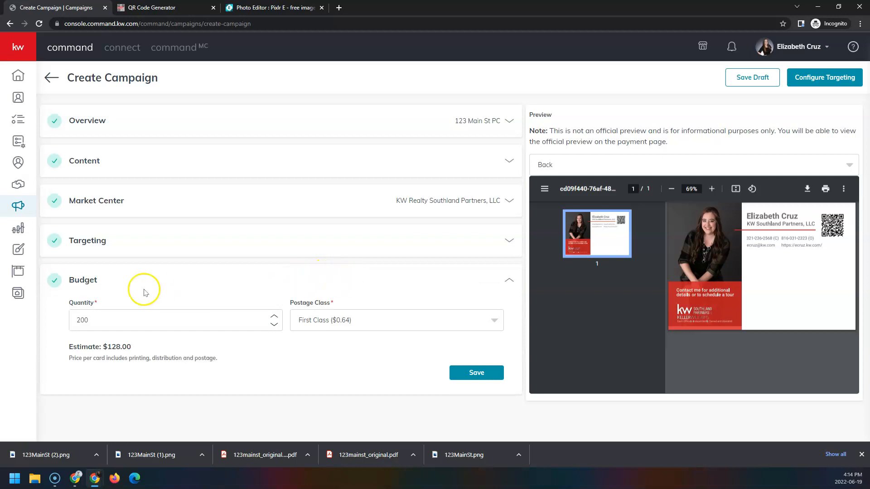
- Lower the postcard quantity from 200 to 100, keep First Class postage, and save the $64.00 budget
{"action": "left_click", "coordinate": [110, 315]}
{"action": "left_click", "coordinate": [275, 316]}
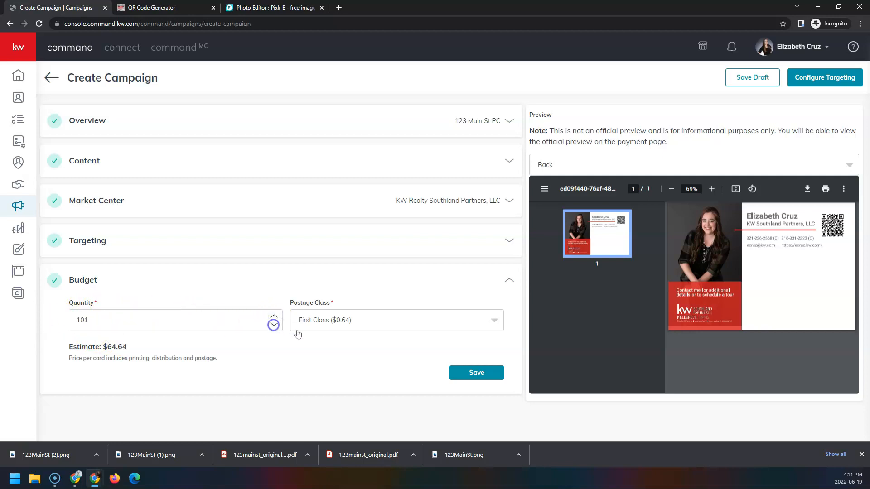
{"action": "left_click", "coordinate": [466, 323]}
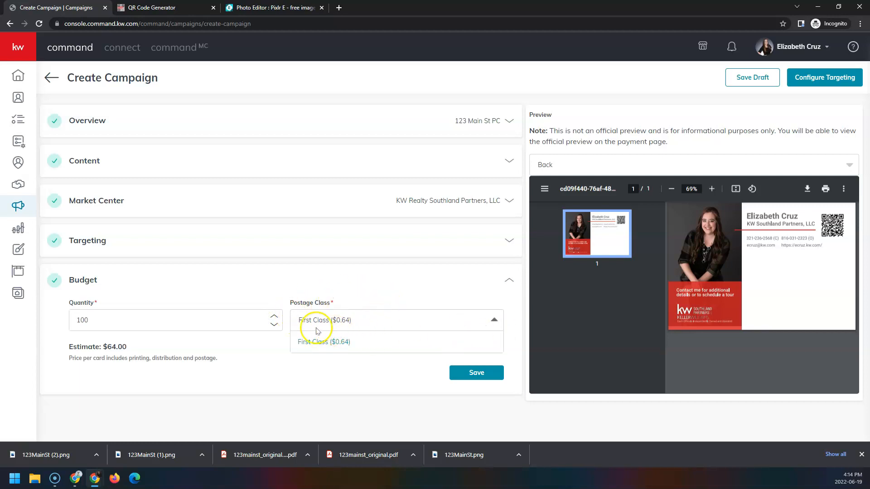
{"action": "left_click", "coordinate": [366, 322]}
{"action": "left_click", "coordinate": [406, 322]}
{"action": "left_click", "coordinate": [426, 323]}
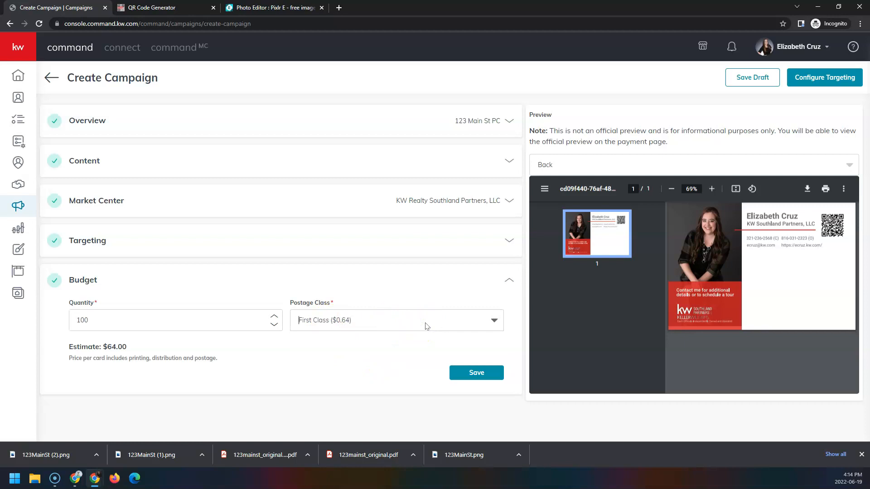
{"action": "left_click", "coordinate": [470, 367]}
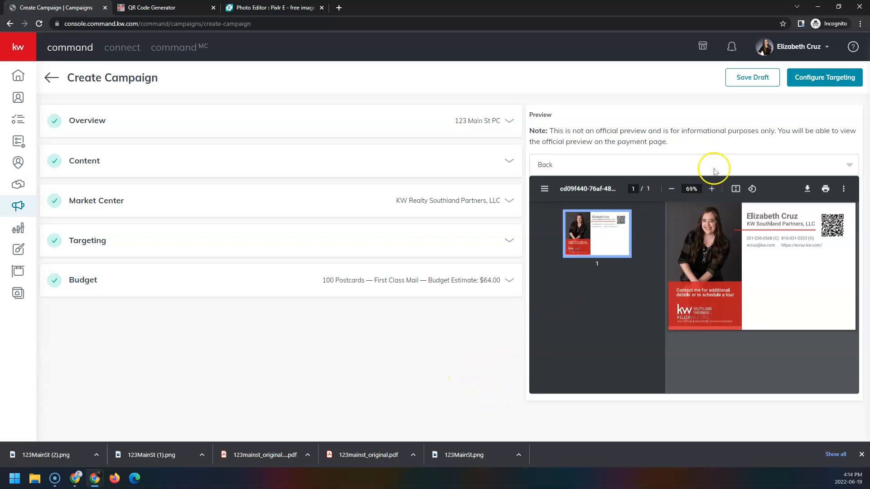
- Save the 123 Main St PC campaign as a draft
{"action": "left_click", "coordinate": [770, 82]}
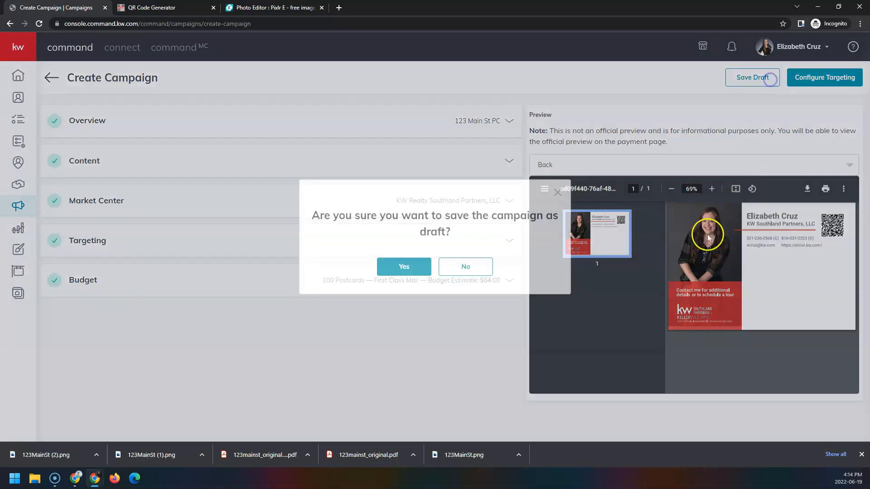
{"action": "left_click", "coordinate": [414, 265]}
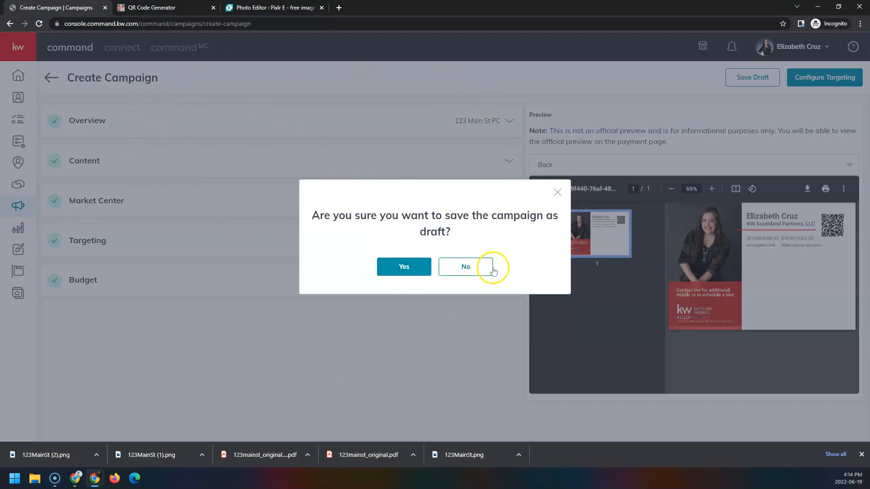
{"action": "left_click", "coordinate": [557, 192]}
- Go to Configure Targeting and confirm creating the campaign with Real Mailers
{"action": "left_click", "coordinate": [804, 84]}
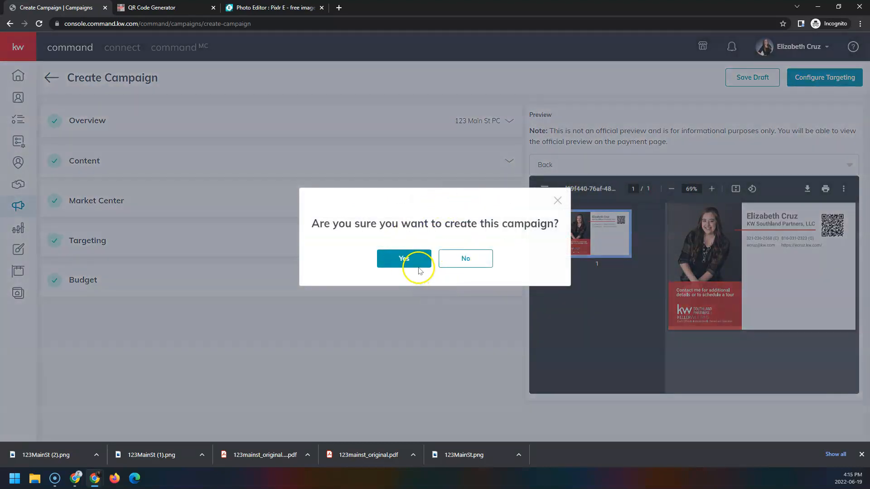
{"action": "left_click", "coordinate": [421, 263]}
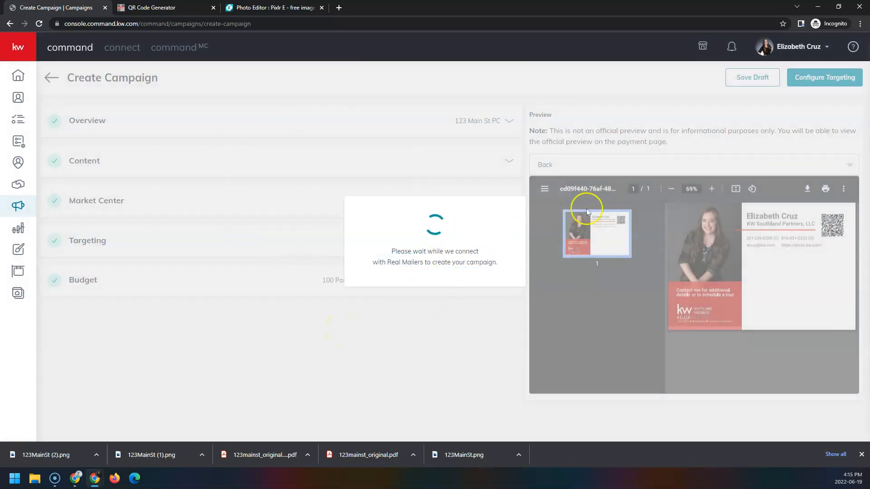
{"action": "left_click", "coordinate": [809, 78]}
- Filter targets to 0–2 bedrooms, 0–2,767 sq ft, and homes built 1996–2022
{"action": "left_click", "coordinate": [862, 454]}
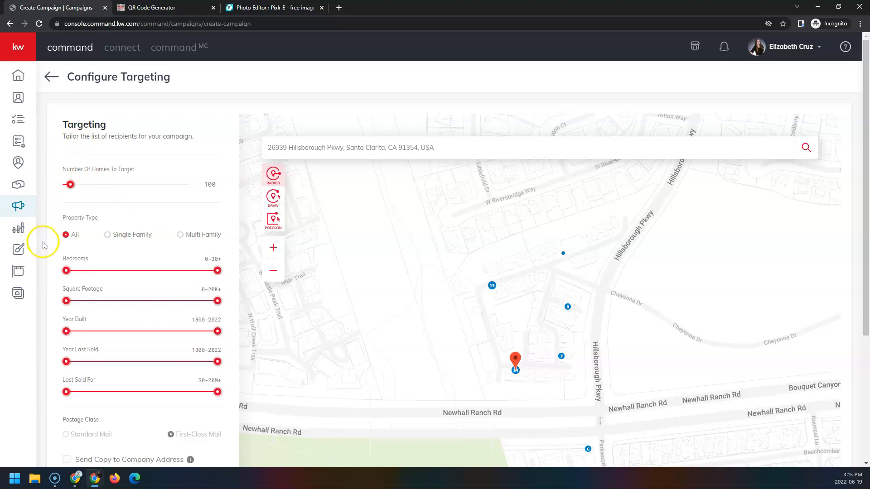
{"action": "left_click_drag", "start_coordinate": [218, 271], "coordinate": [115, 284]}
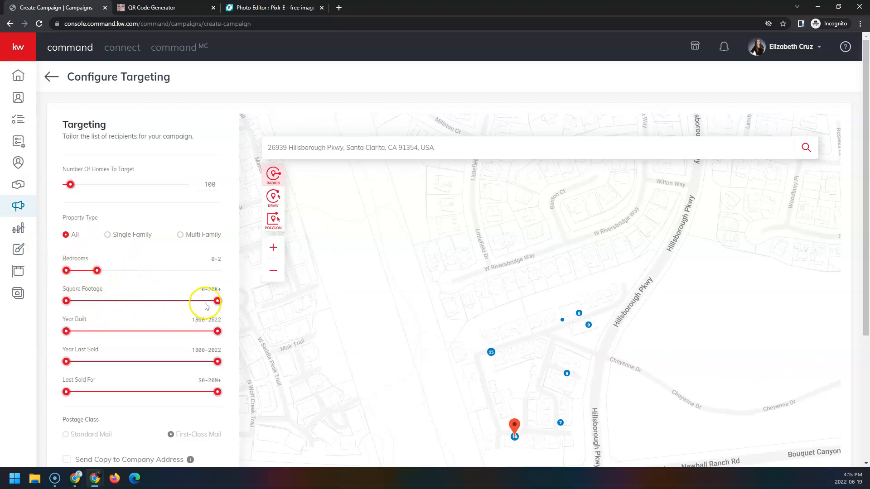
{"action": "left_click_drag", "start_coordinate": [217, 300], "coordinate": [117, 314]}
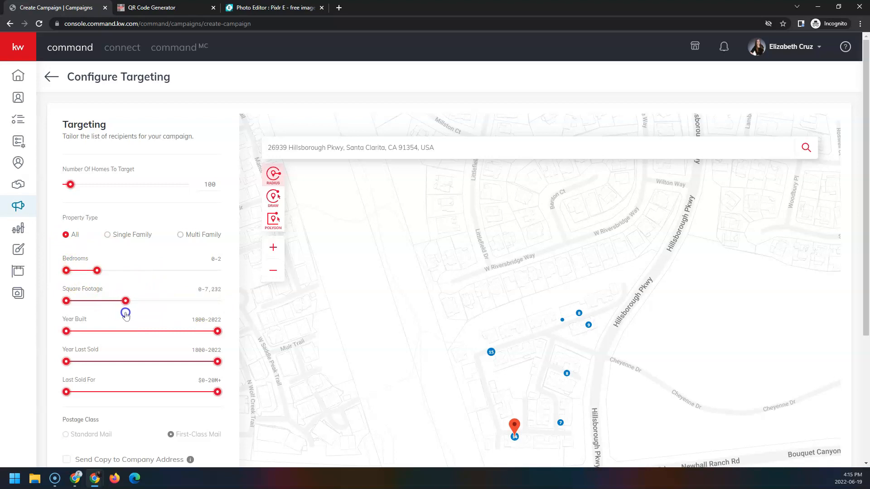
{"action": "left_click_drag", "start_coordinate": [142, 317], "coordinate": [95, 311]}
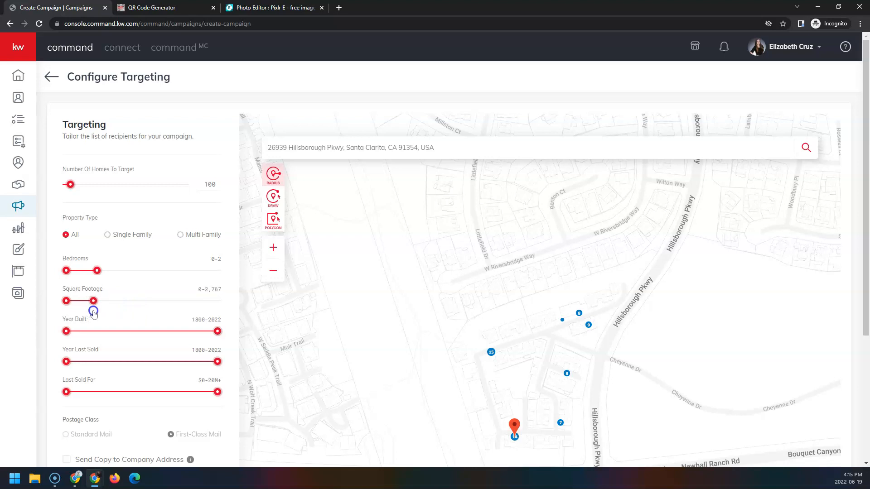
{"action": "left_click_drag", "start_coordinate": [69, 332], "coordinate": [114, 340]}
{"action": "scroll", "coordinate": [102, 378], "scroll_direction": "down", "scroll_amount": 2}
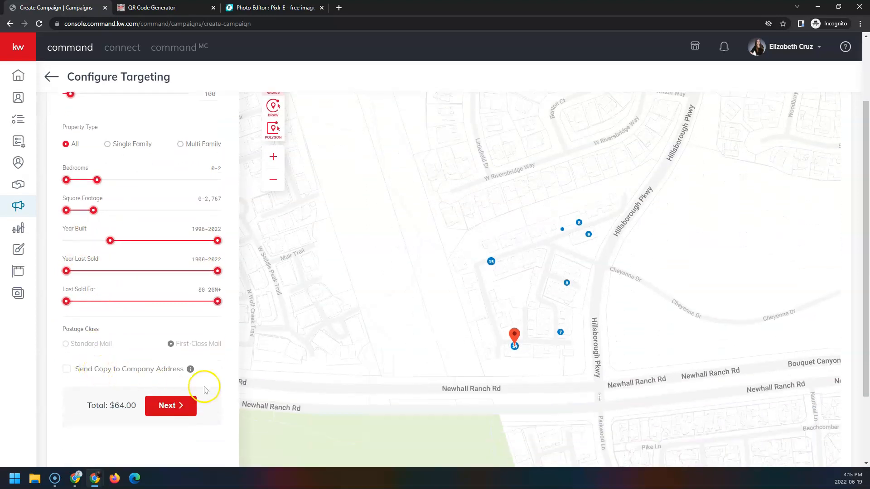
{"action": "scroll", "coordinate": [203, 384], "scroll_direction": "up", "scroll_amount": 2}
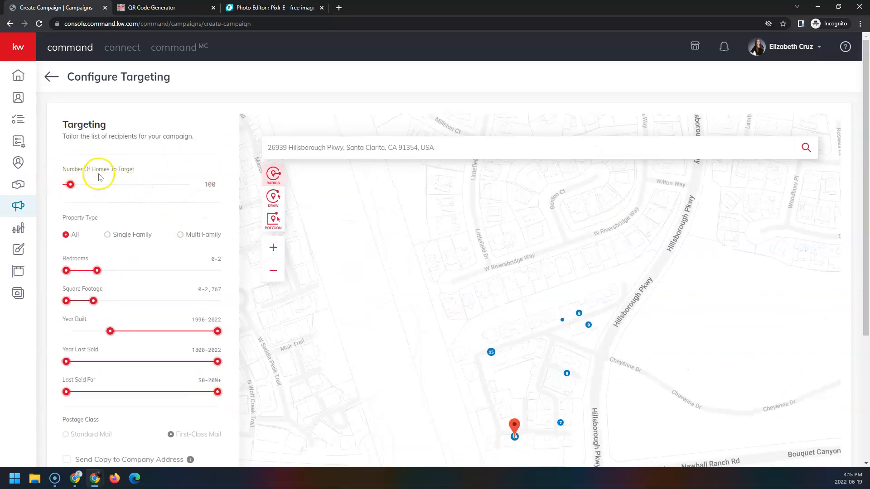
{"action": "scroll", "coordinate": [497, 410], "scroll_direction": "down", "scroll_amount": 1}
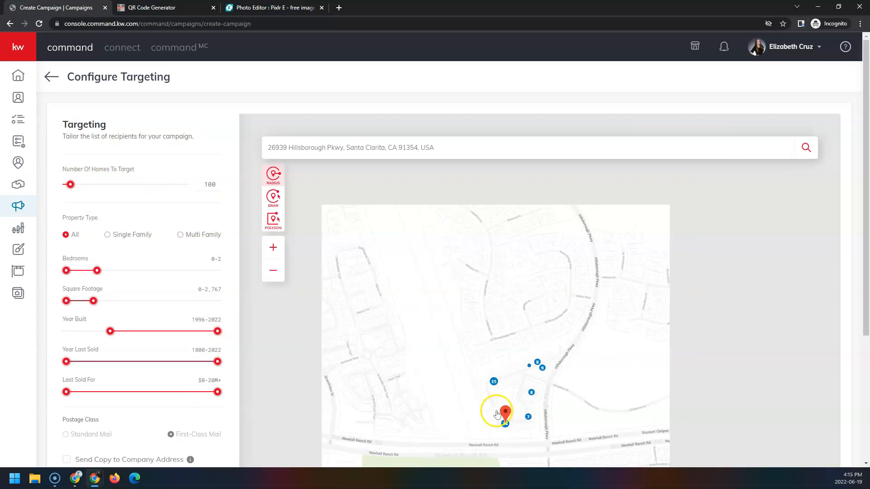
- Tick Send Copy to Company Address, raising the campaign total to $64.64
{"action": "left_click", "coordinate": [274, 270]}
{"action": "left_click", "coordinate": [274, 271]}
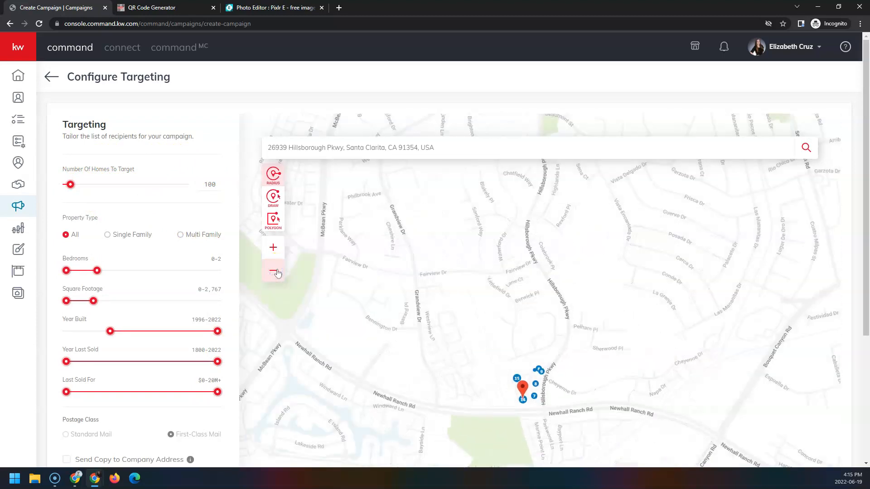
{"action": "left_click", "coordinate": [273, 270]}
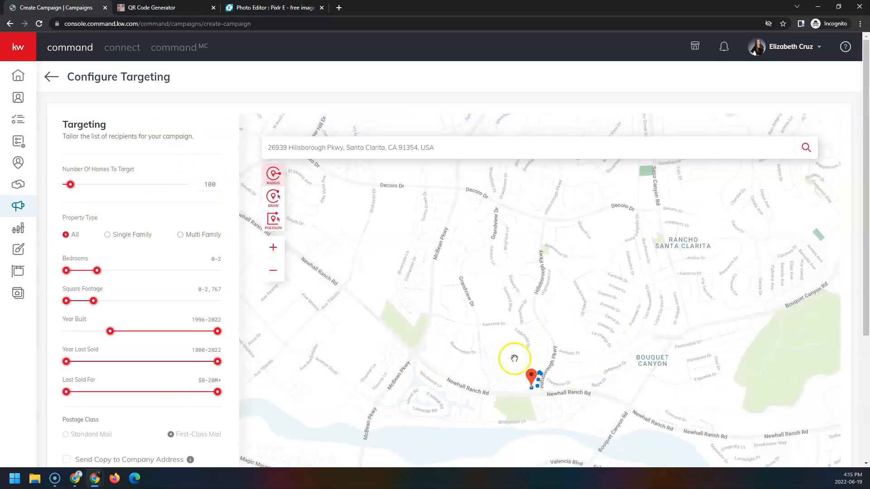
{"action": "scroll", "coordinate": [146, 330], "scroll_direction": "down", "scroll_amount": 3}
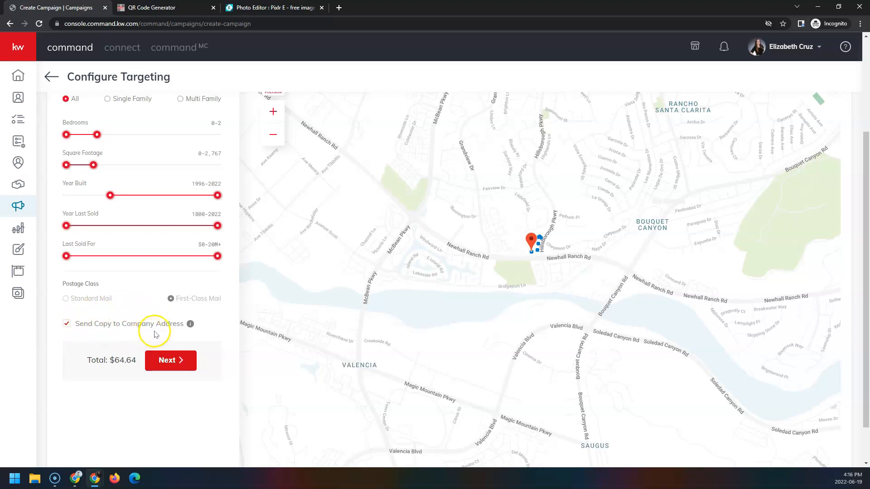
{"action": "mouse_move", "coordinate": [190, 325]}
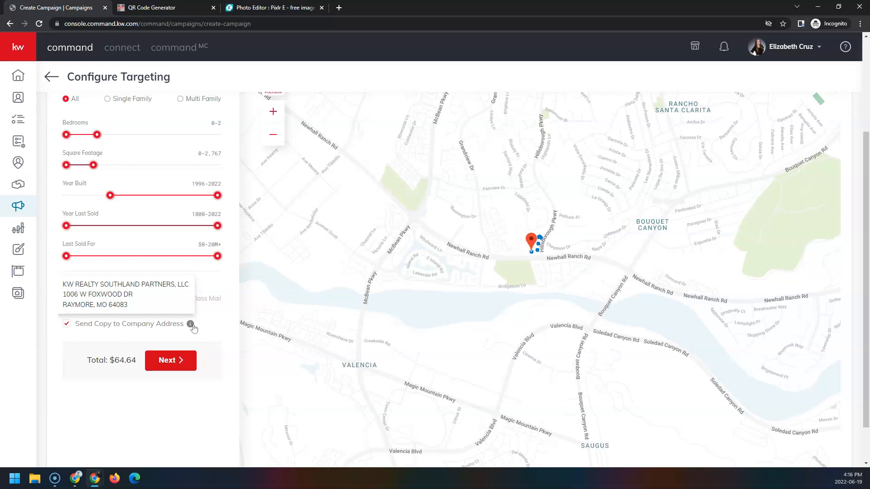
{"action": "left_click", "coordinate": [190, 326]}
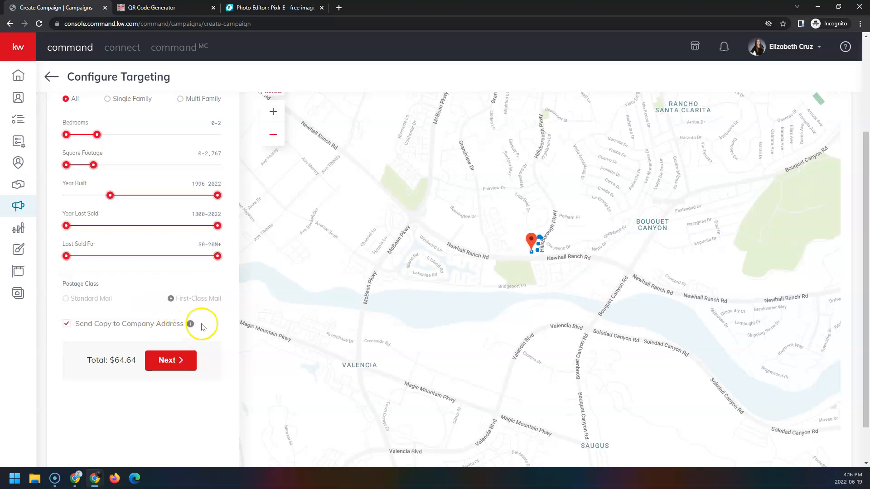
{"action": "scroll", "coordinate": [200, 325], "scroll_direction": "up", "scroll_amount": 3}
{"action": "scroll", "coordinate": [211, 330], "scroll_direction": "down", "scroll_amount": 1}
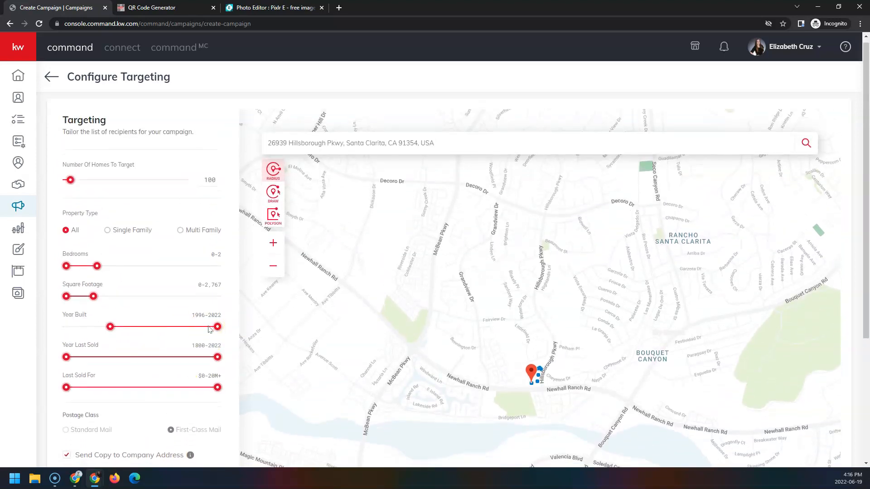
{"action": "scroll", "coordinate": [547, 346], "scroll_direction": "up", "scroll_amount": 1}
{"action": "left_click", "coordinate": [273, 247]}
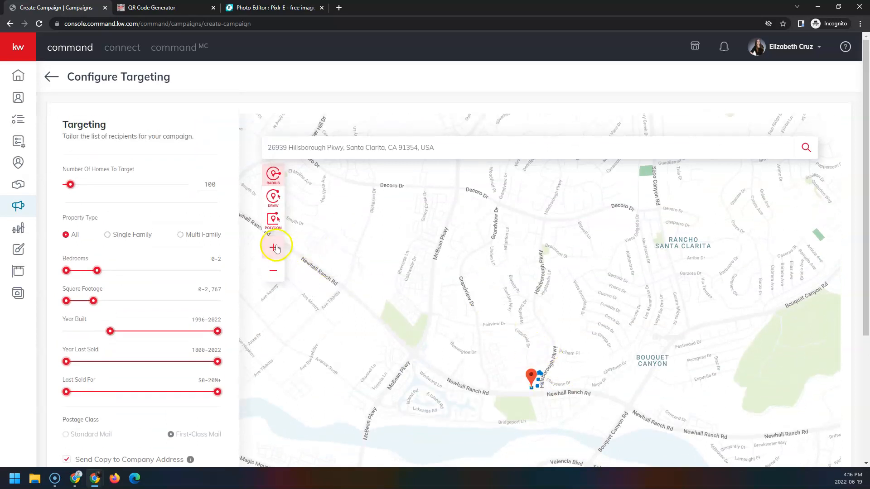
- Trace a freehand boundary around the listing's neighborhood, then reset it back to 200 homes
{"action": "left_click_drag", "start_coordinate": [477, 387], "coordinate": [482, 290]}
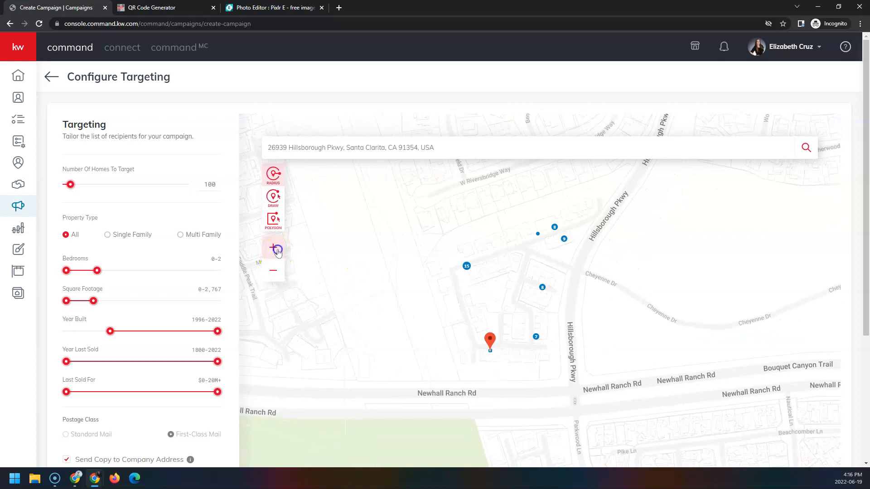
{"action": "left_click", "coordinate": [274, 197]}
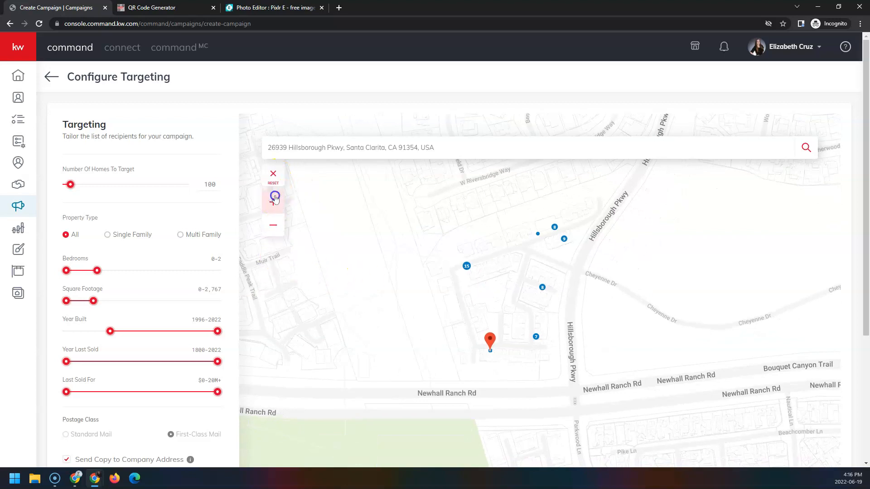
{"action": "left_click", "coordinate": [576, 380]}
{"action": "mouse_move", "coordinate": [299, 263]}
{"action": "left_mouse_down"}
{"action": "mouse_move", "coordinate": [330, 188]}
{"action": "mouse_move", "coordinate": [507, 157]}
{"action": "mouse_move", "coordinate": [640, 183]}
{"action": "left_mouse_up"}
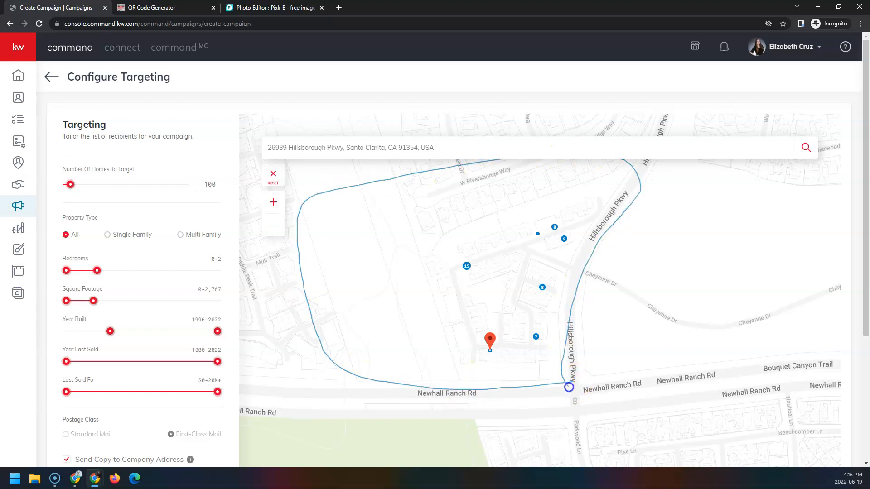
{"action": "left_click_drag", "start_coordinate": [575, 401], "coordinate": [580, 409]}
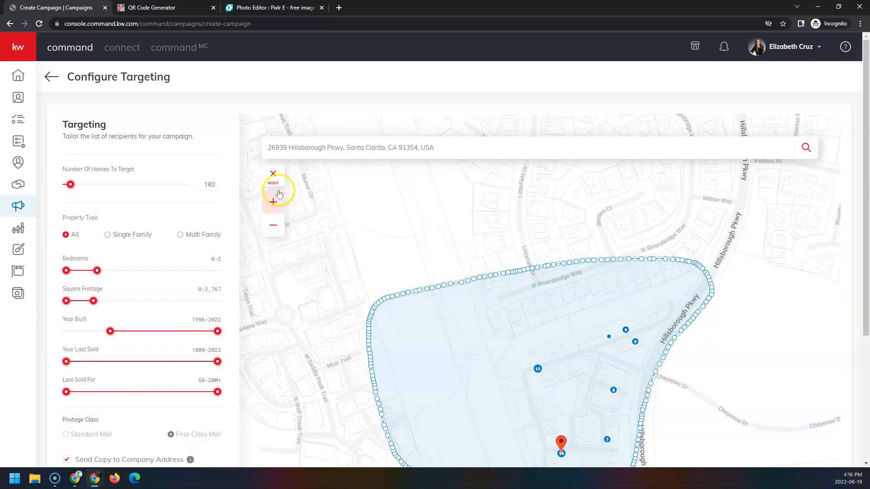
{"action": "left_click", "coordinate": [273, 176]}
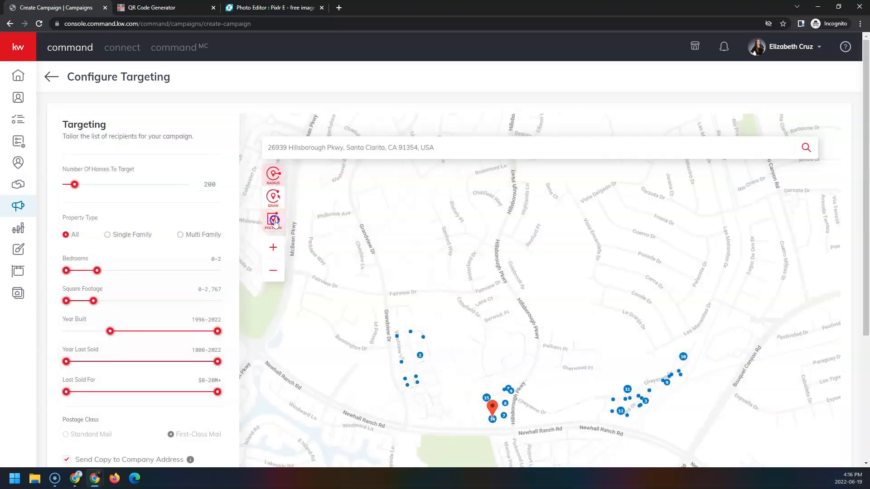
- Draw a polygon along Newhall Ranch Rd, Hillsborough Pkwy, Fairview Dr and Grandview Dr, targeting 114 homes at $73.60
{"action": "left_click", "coordinate": [274, 221]}
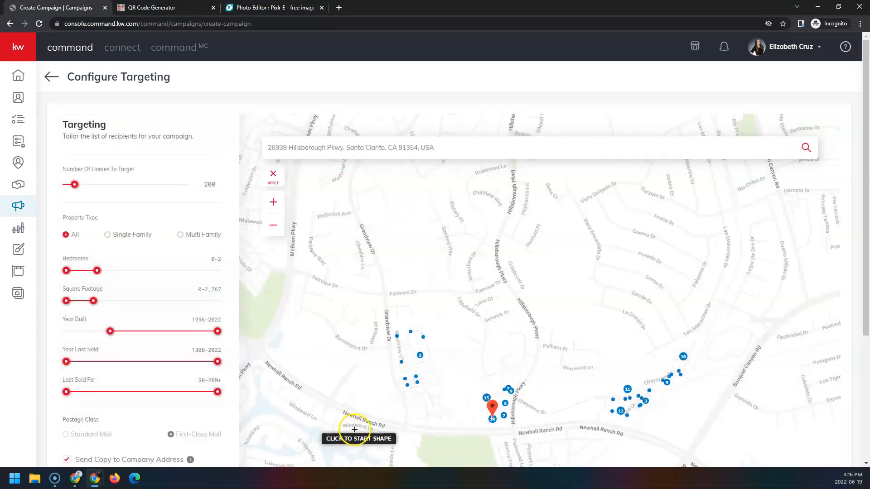
{"action": "left_click", "coordinate": [404, 423]}
{"action": "left_click", "coordinate": [515, 427]}
{"action": "left_click", "coordinate": [539, 351]}
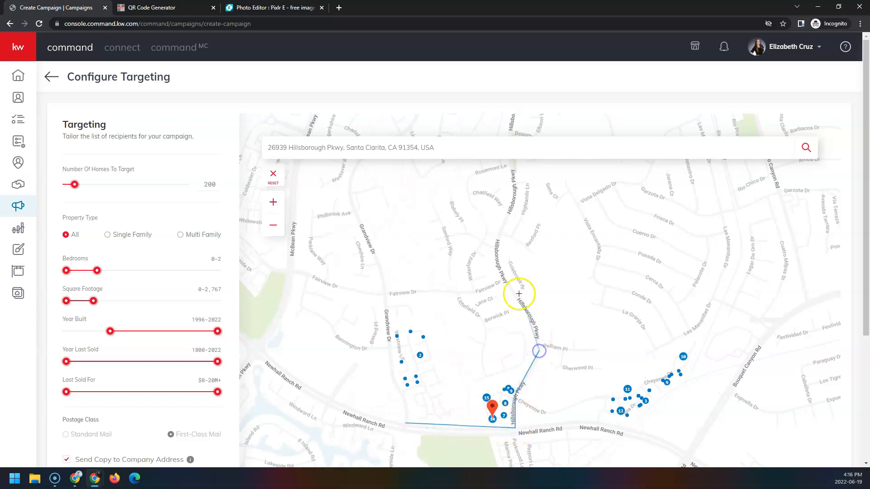
{"action": "left_click", "coordinate": [504, 282]}
{"action": "left_click", "coordinate": [462, 292]}
{"action": "left_click", "coordinate": [433, 290]}
{"action": "left_click", "coordinate": [384, 294]}
{"action": "left_click", "coordinate": [392, 380]}
{"action": "left_click", "coordinate": [407, 397]}
{"action": "left_click", "coordinate": [405, 424]}
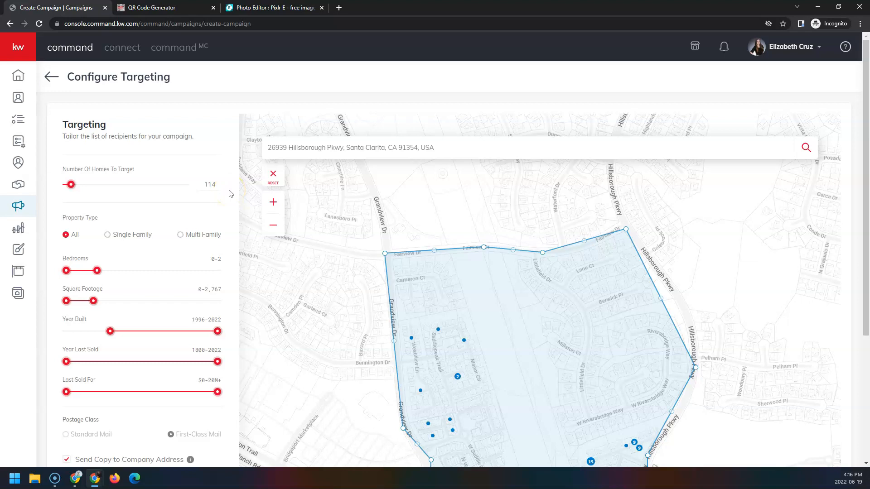
{"action": "scroll", "coordinate": [181, 142], "scroll_direction": "down", "scroll_amount": 4}
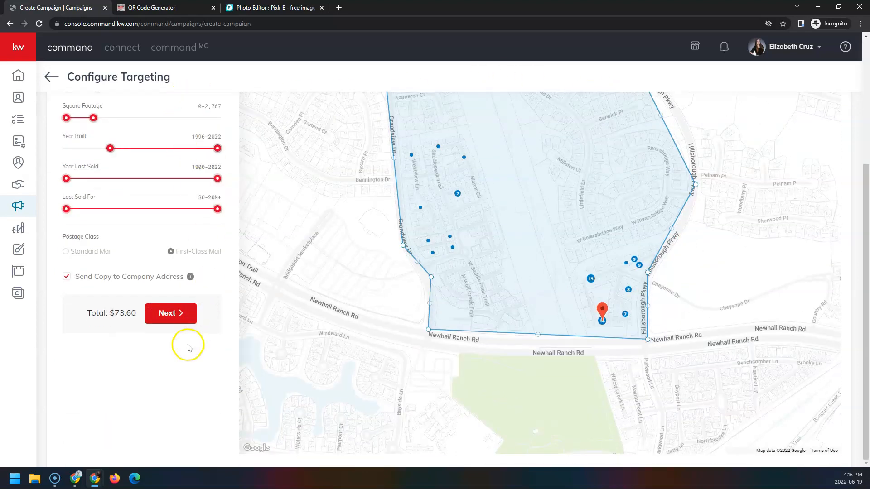
{"action": "left_click", "coordinate": [188, 314]}
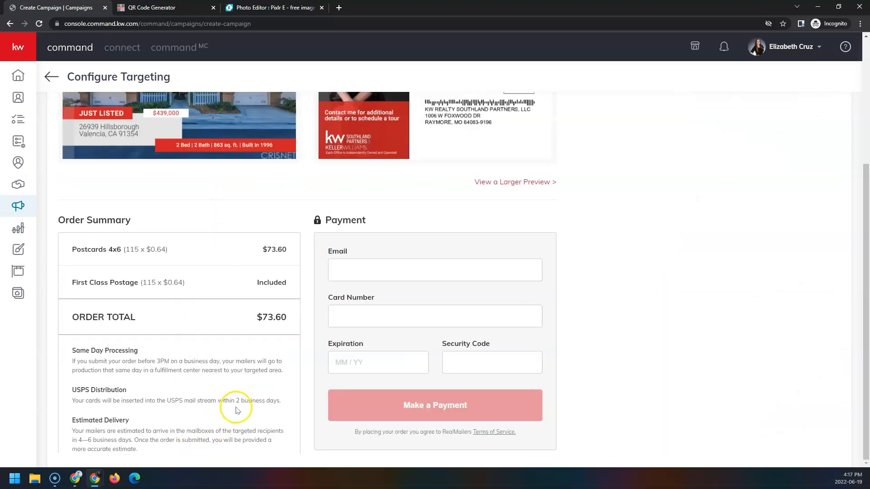
- Open the larger 123_main_st_pc-preview.pdf showing the postcard's front and back
{"action": "scroll", "coordinate": [281, 380], "scroll_direction": "up", "scroll_amount": 5}
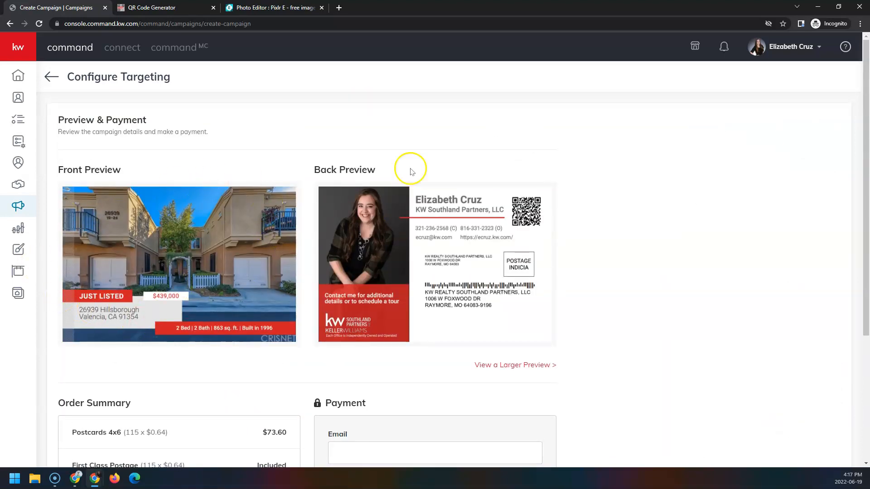
{"action": "left_click", "coordinate": [530, 367]}
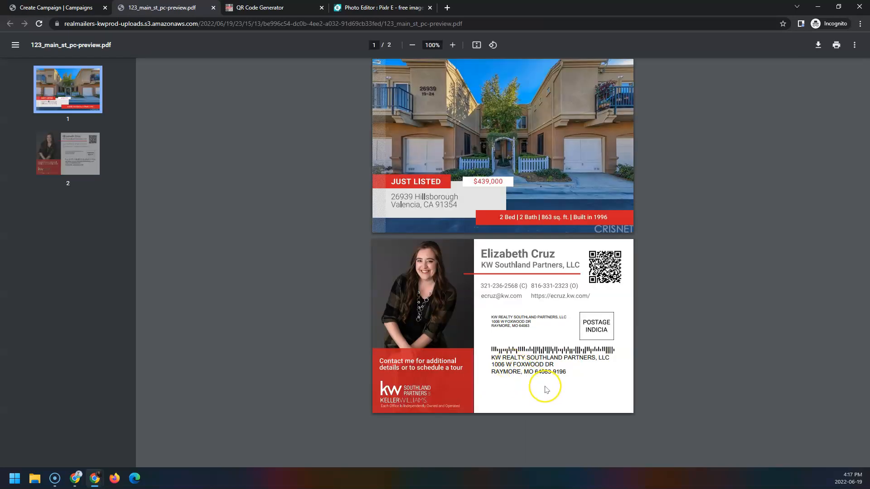
{"action": "left_click", "coordinate": [214, 8]}
{"action": "scroll", "coordinate": [248, 348], "scroll_direction": "down", "scroll_amount": 4}
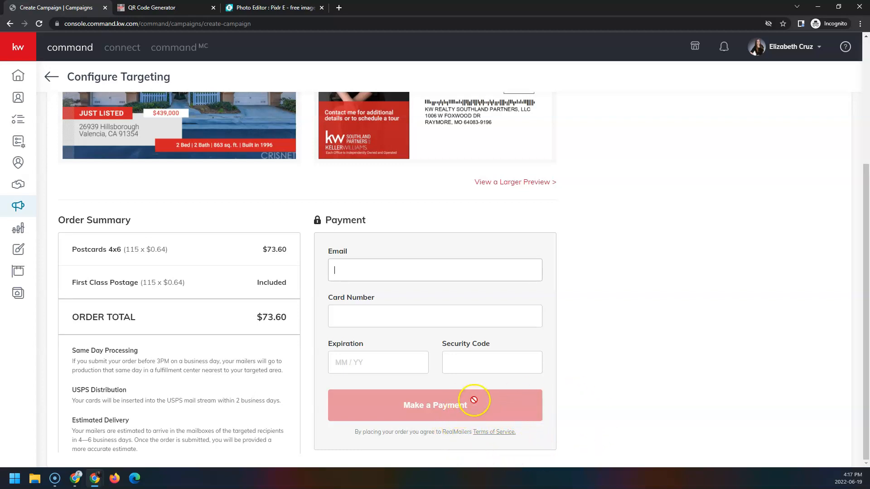
{"action": "scroll", "coordinate": [473, 400], "scroll_direction": "up", "scroll_amount": 4}
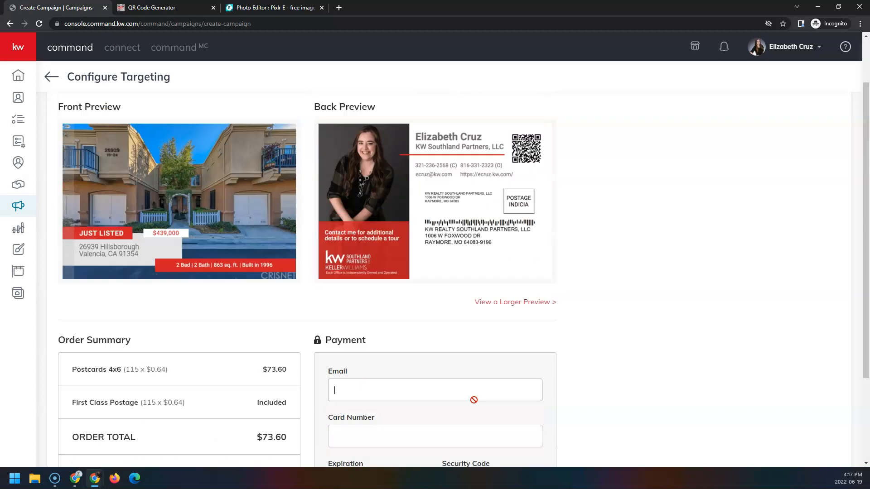